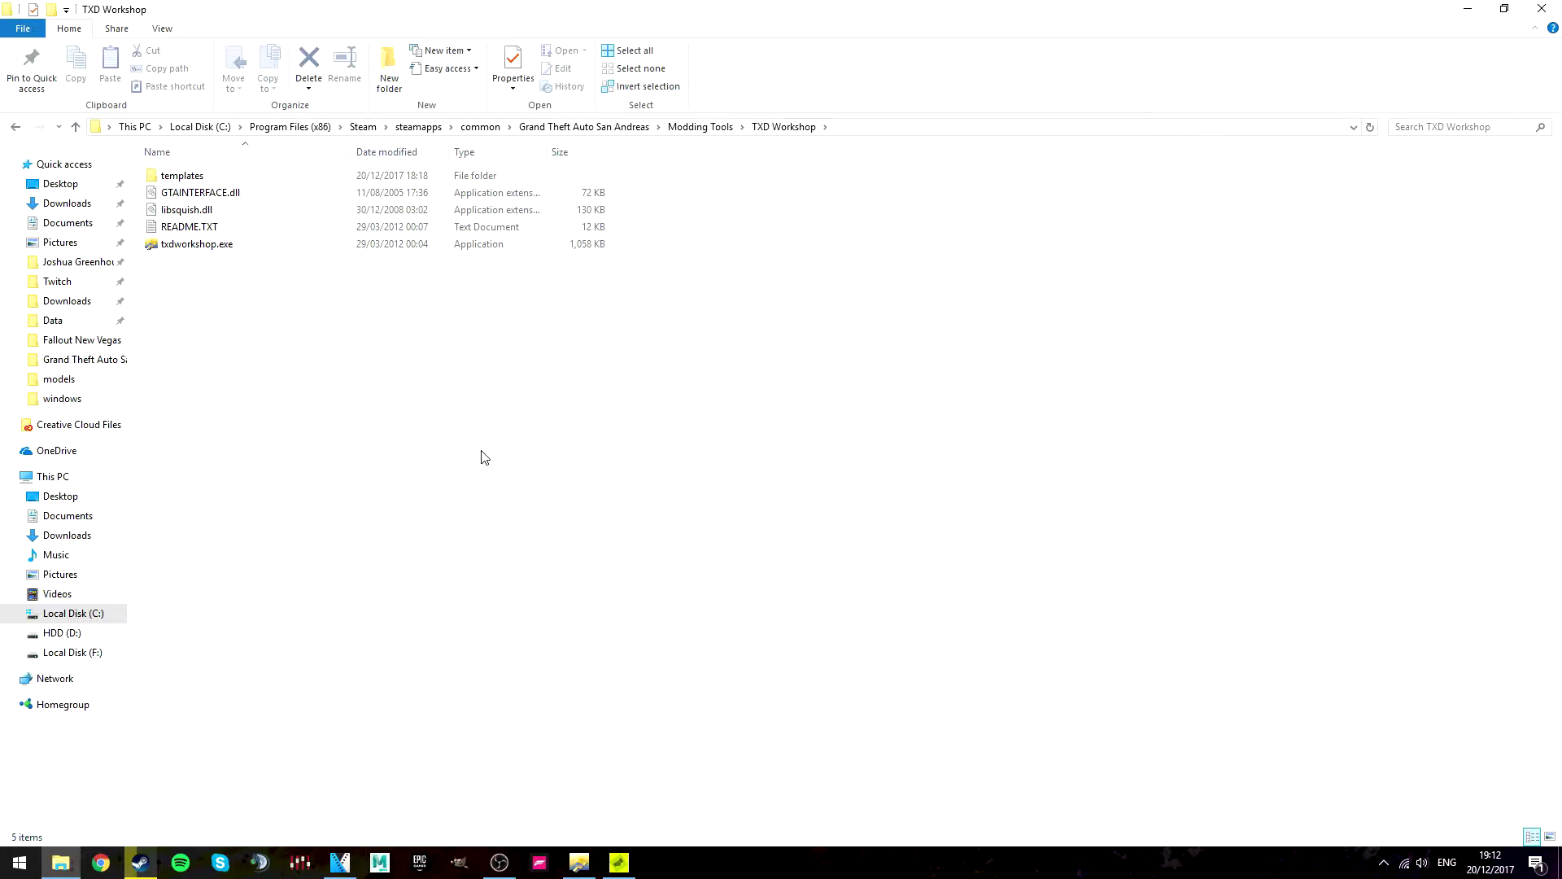
Close the running TXD Workshop and relaunch it maximized from txdworkshop.exe in the TXD Workshop folder
left_click(578, 860)
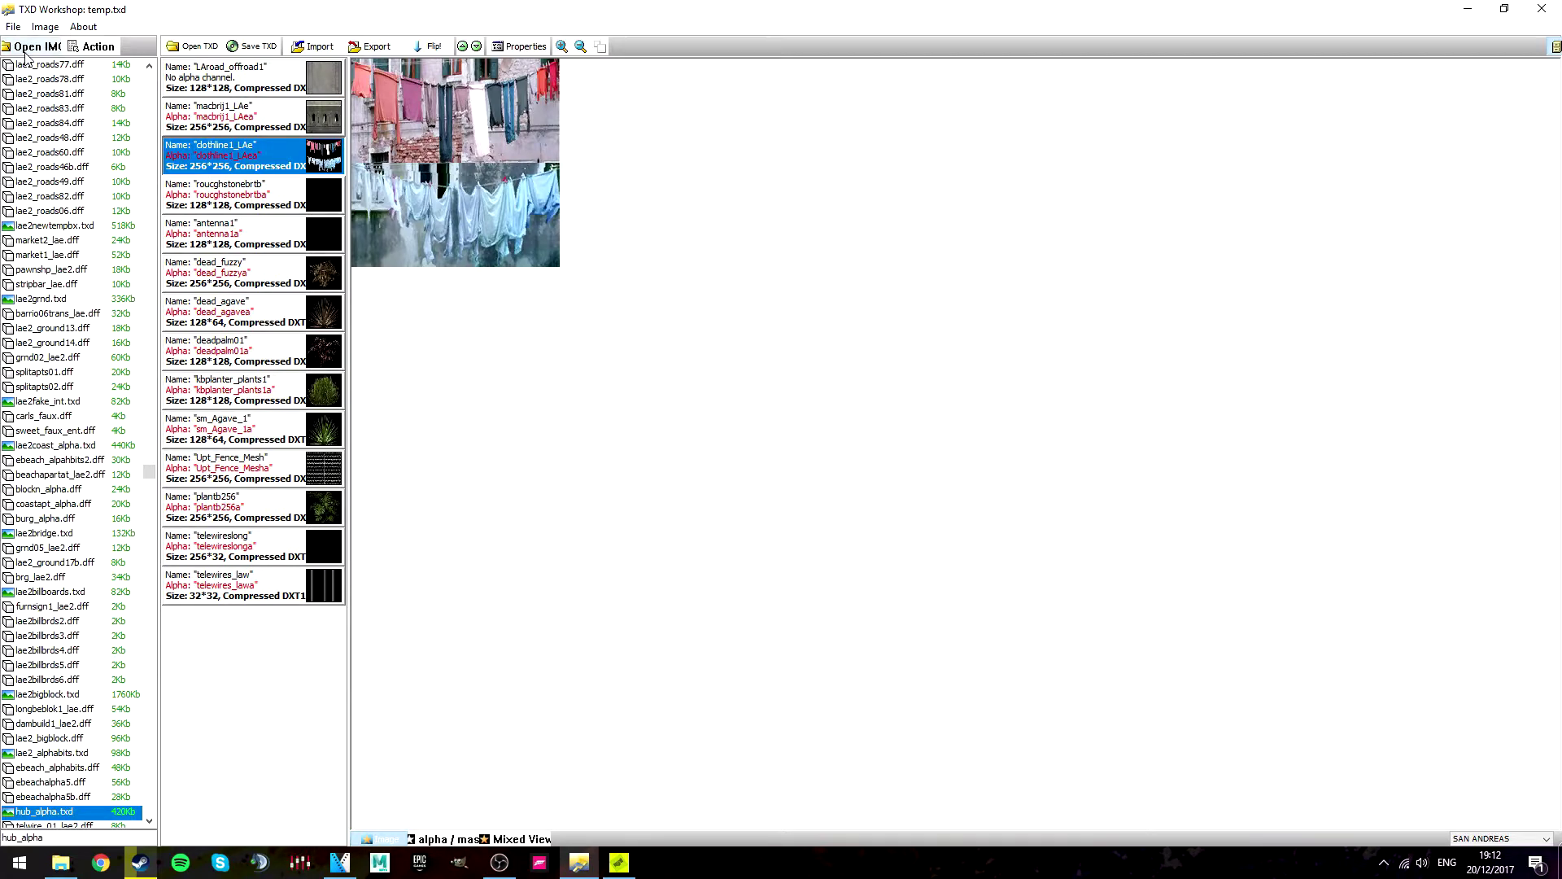
key("alt+F4")
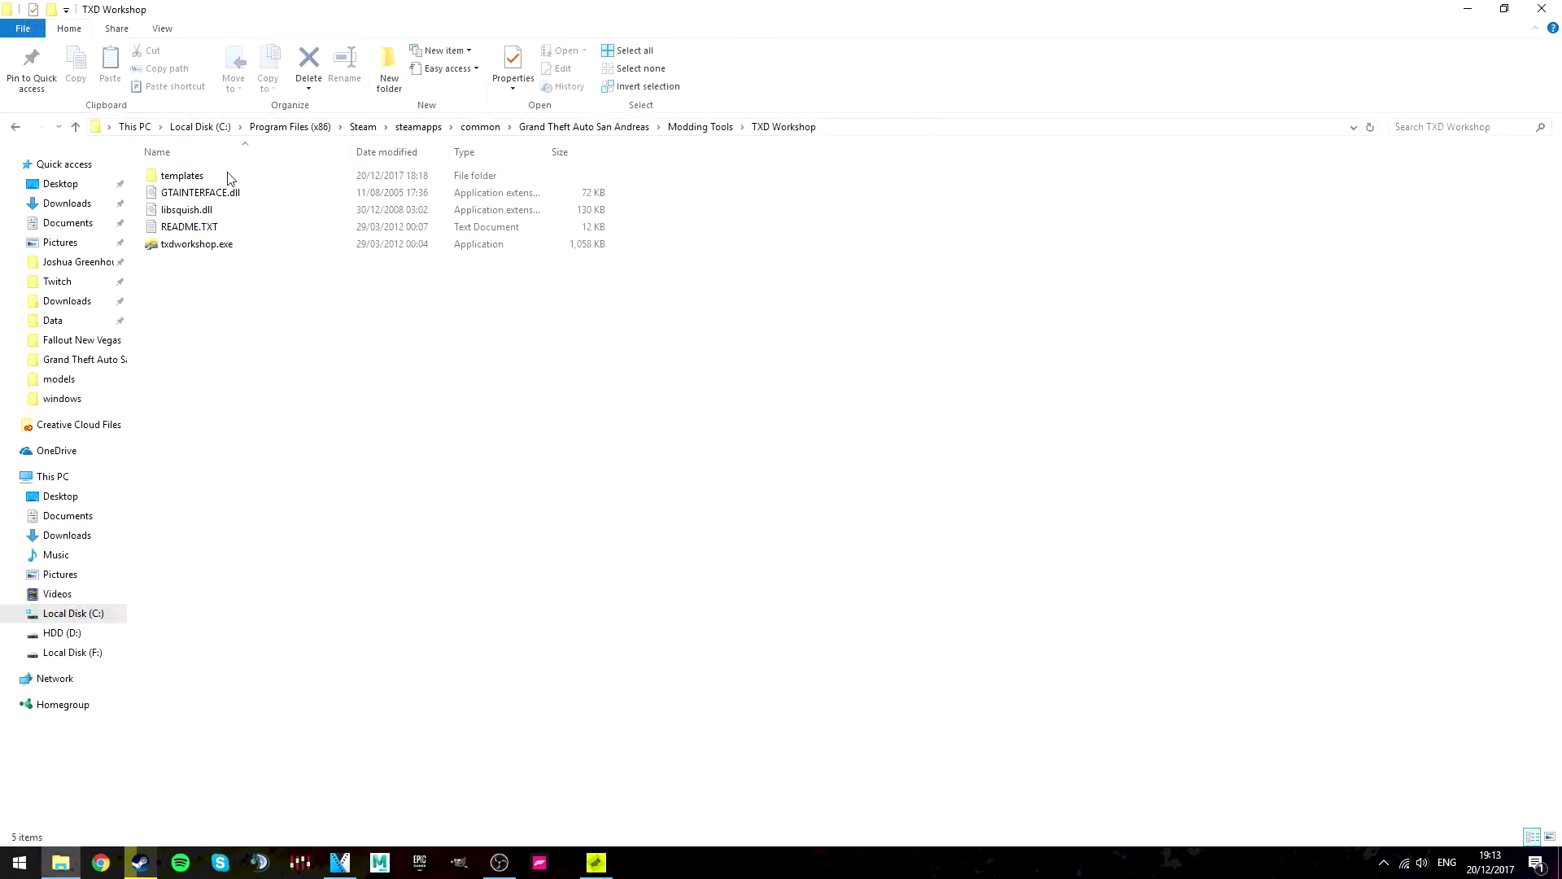
double_click(244, 246)
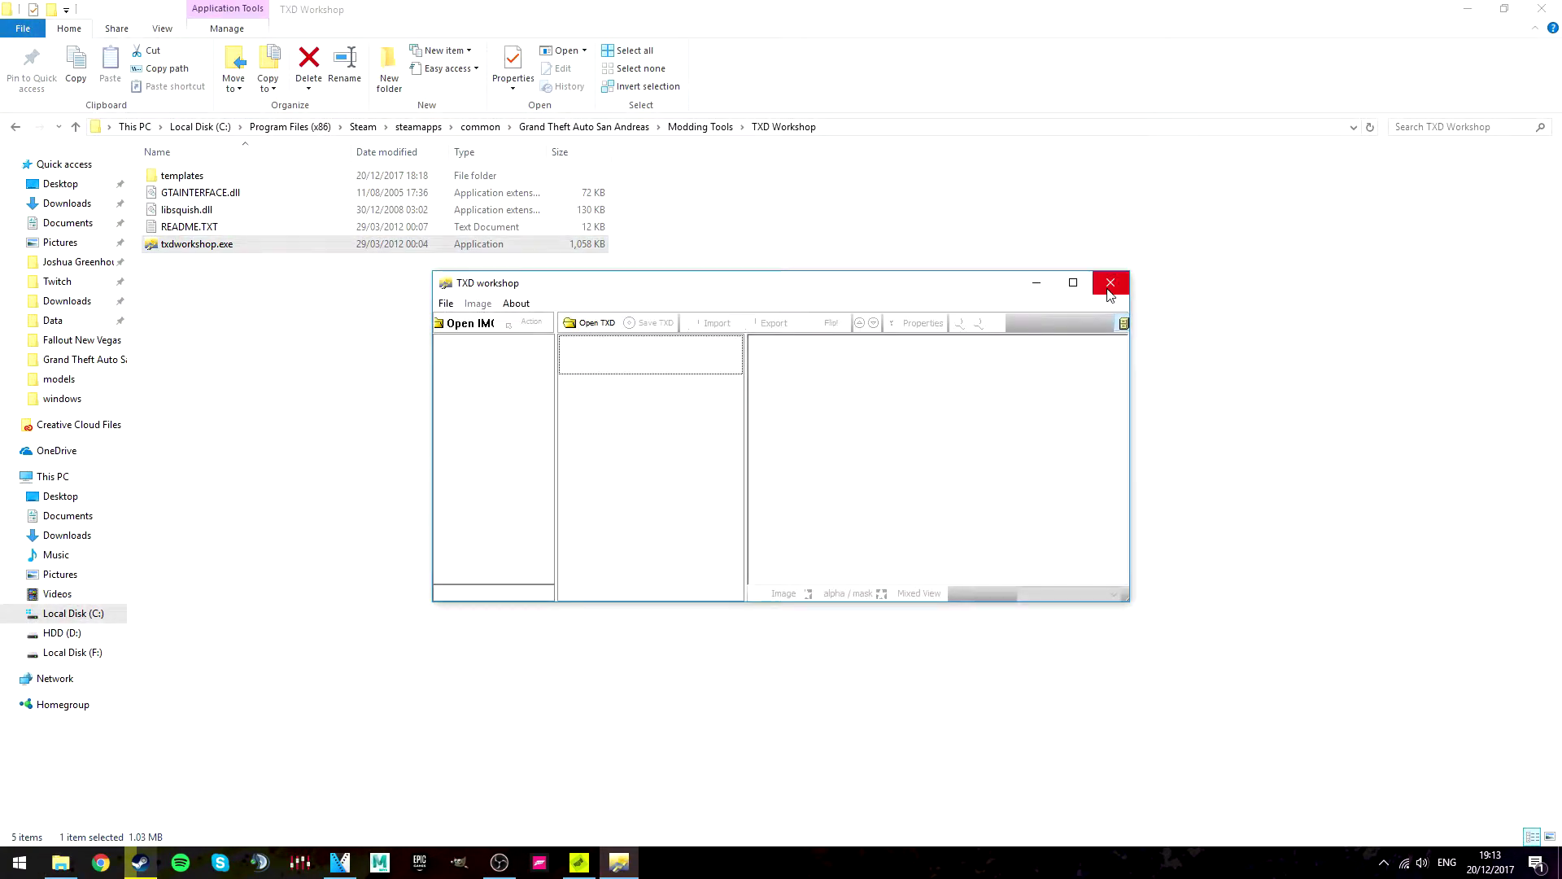
left_click(1074, 285)
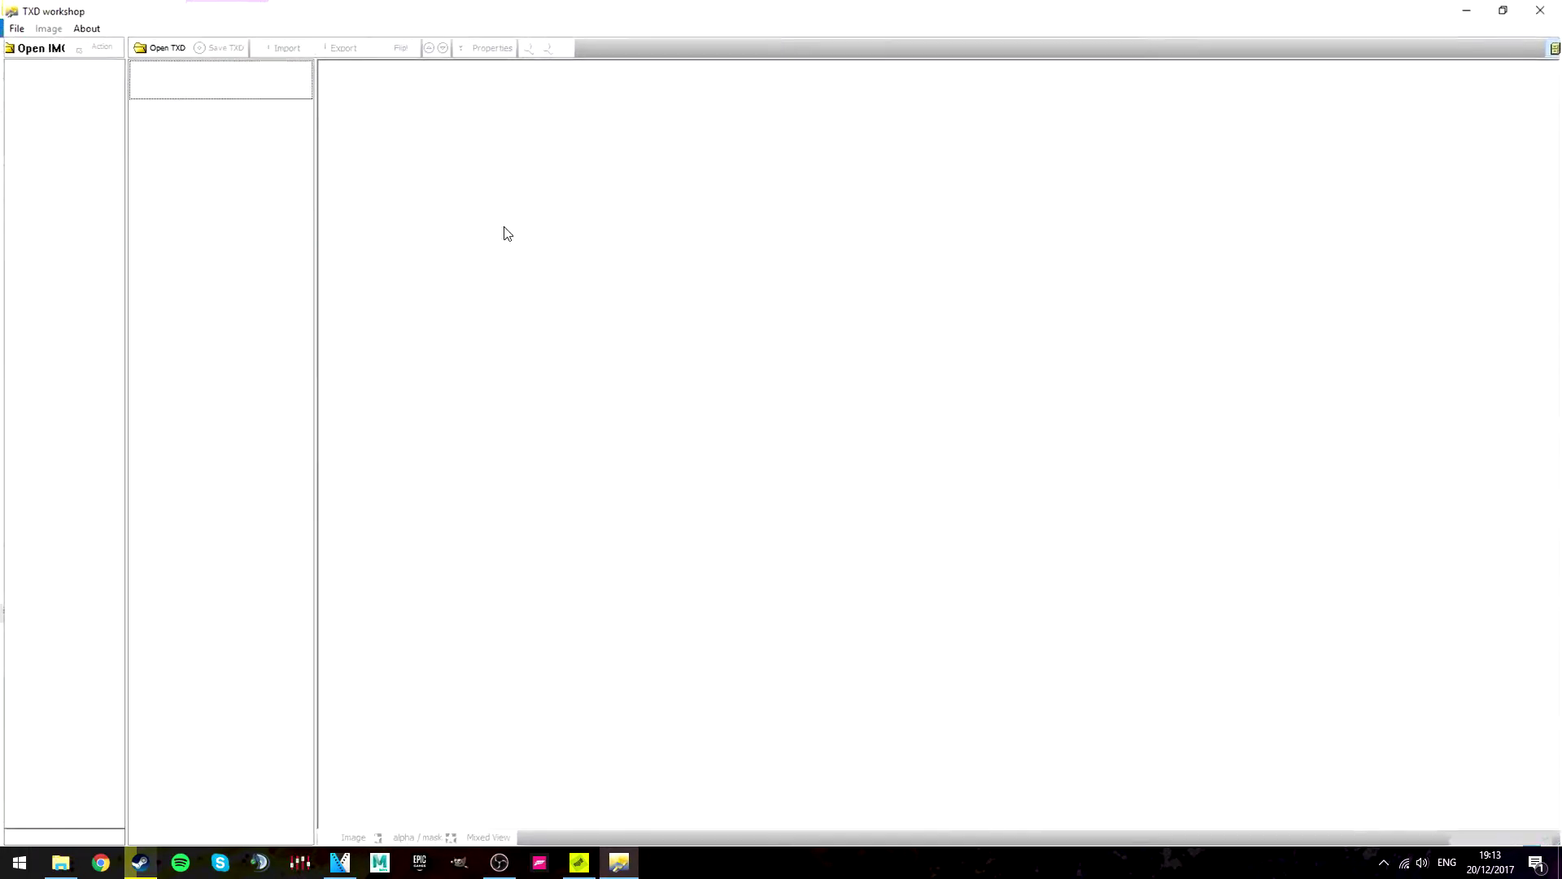
Open the gta3.img archive from the models folder of the Grand Theft Auto San Andreas installation
left_click(39, 49)
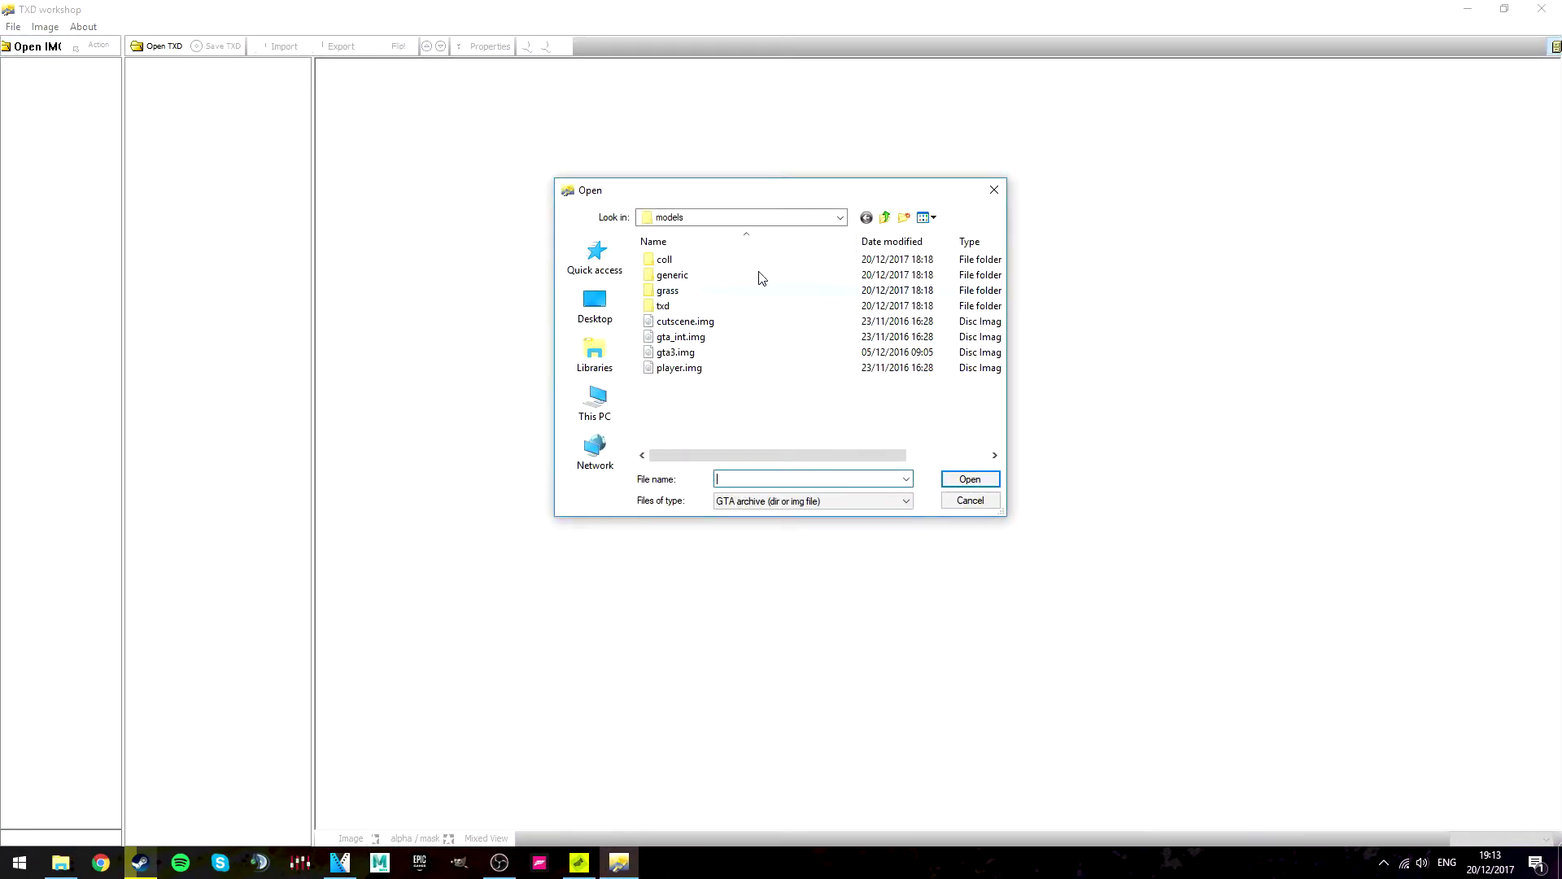
left_click(769, 217)
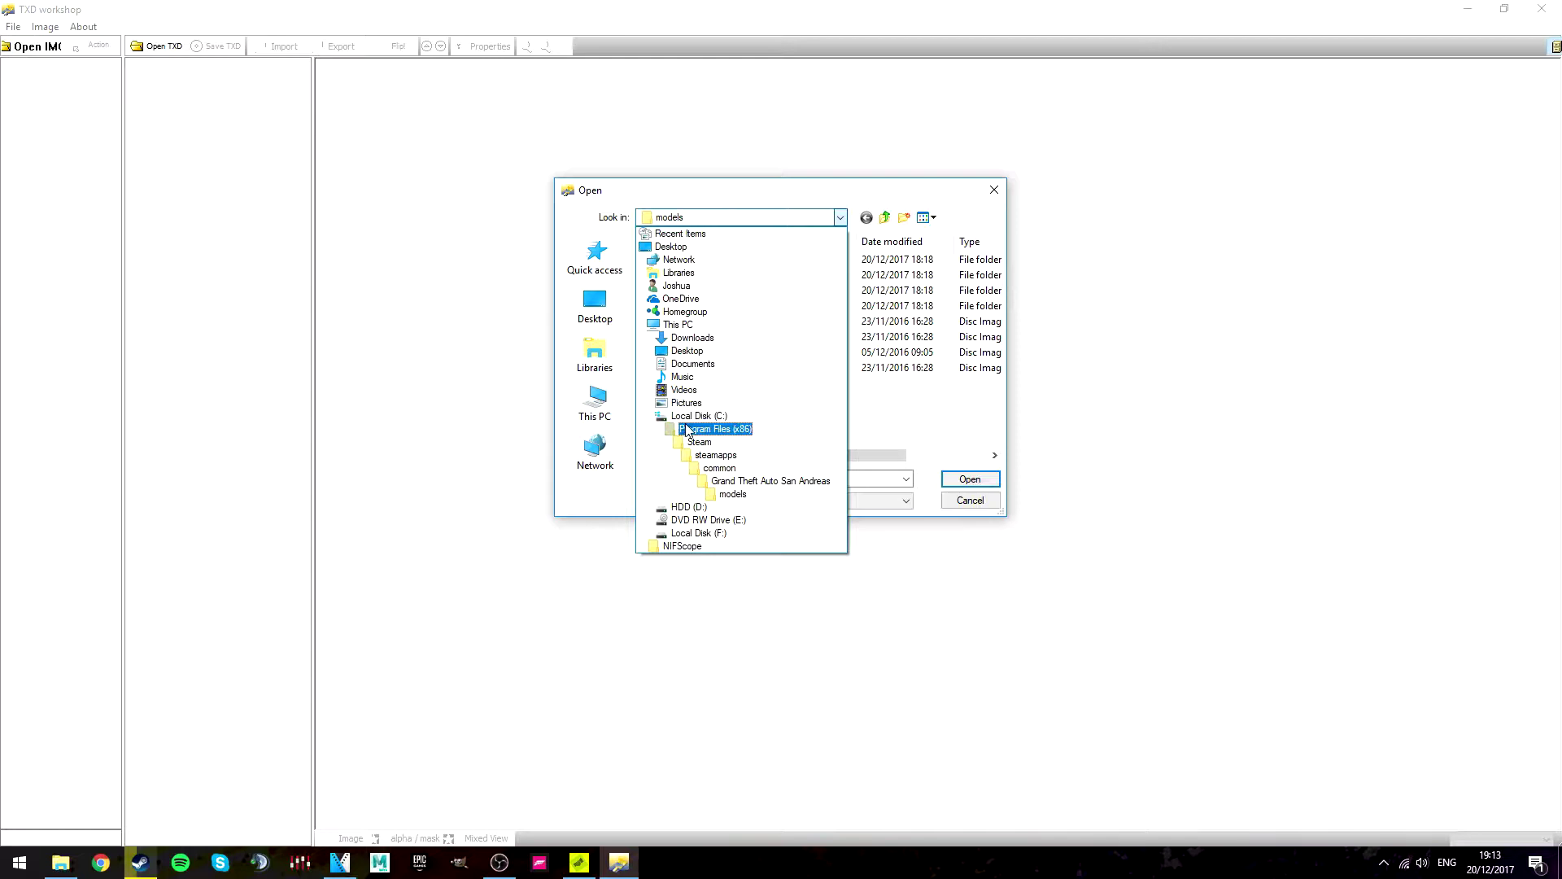
left_click(719, 494)
key("BackSpace")
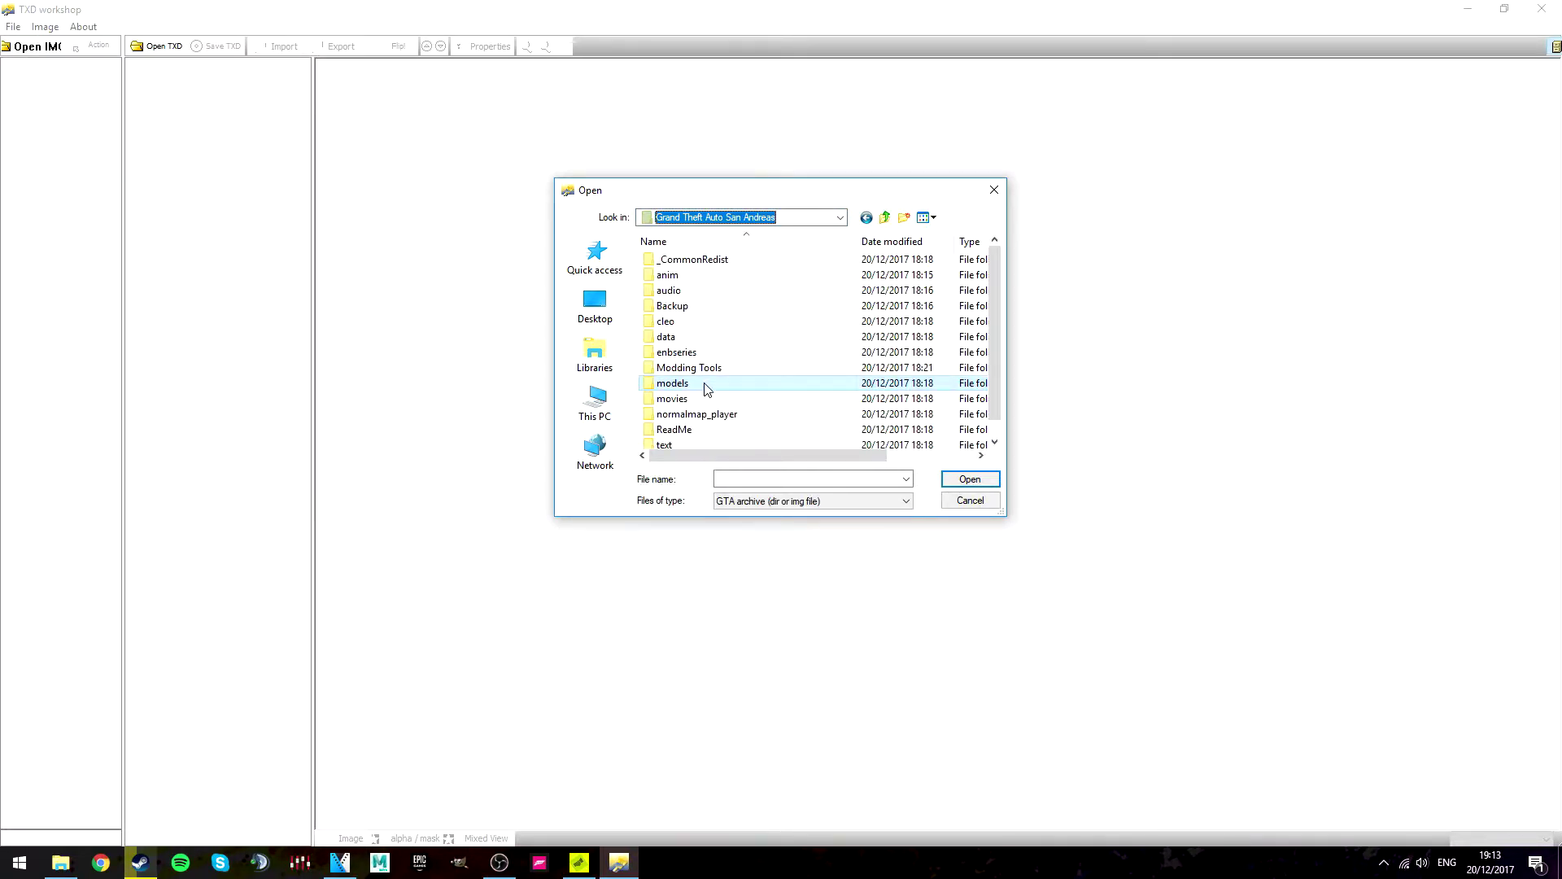
double_click(673, 383)
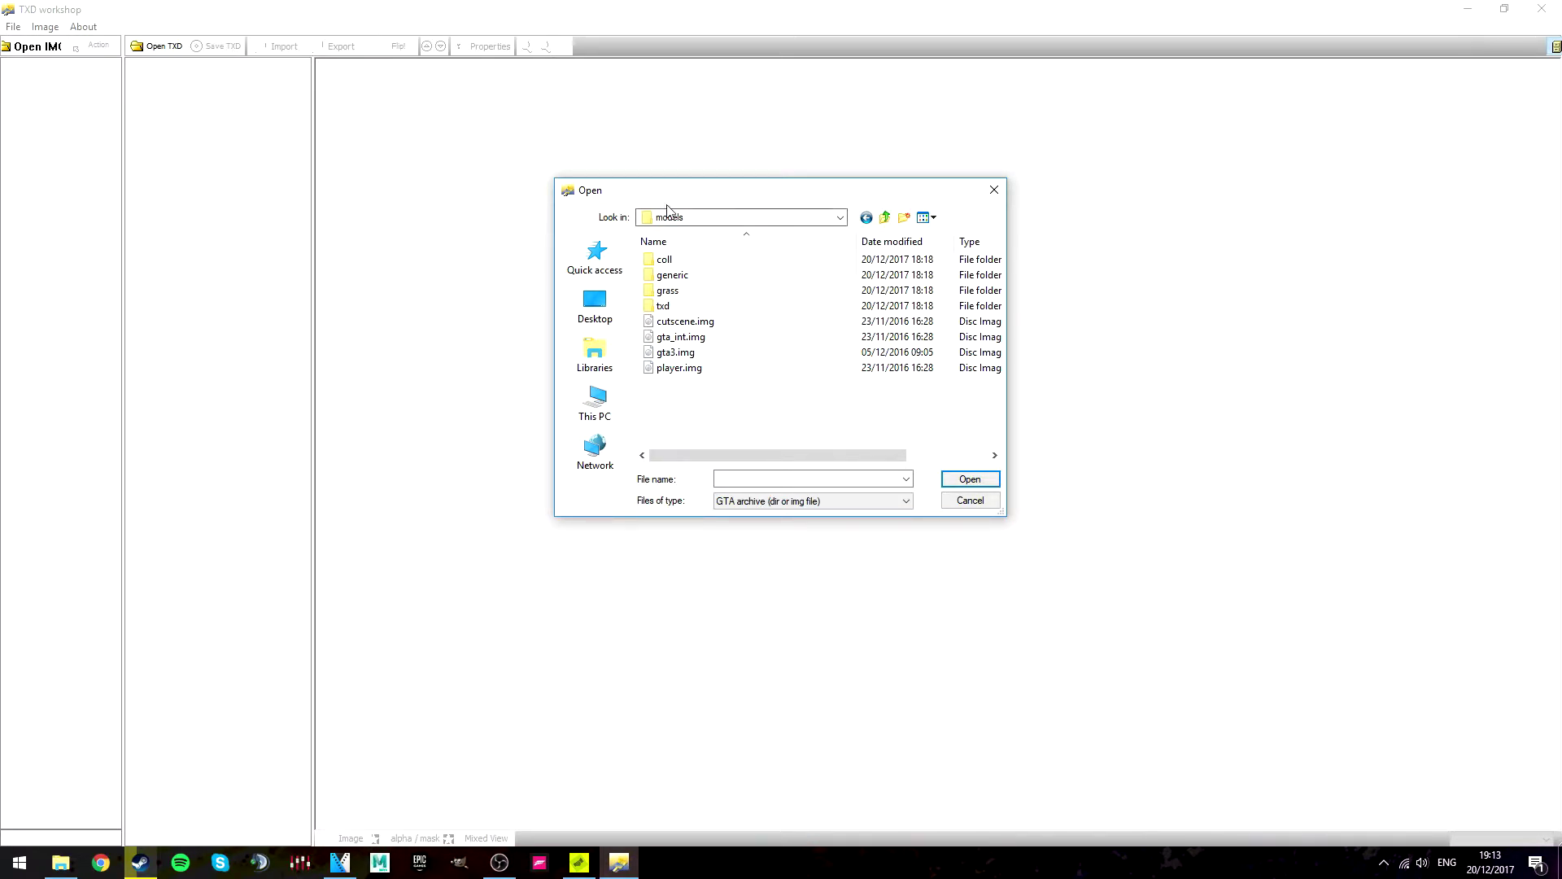
left_click(674, 358)
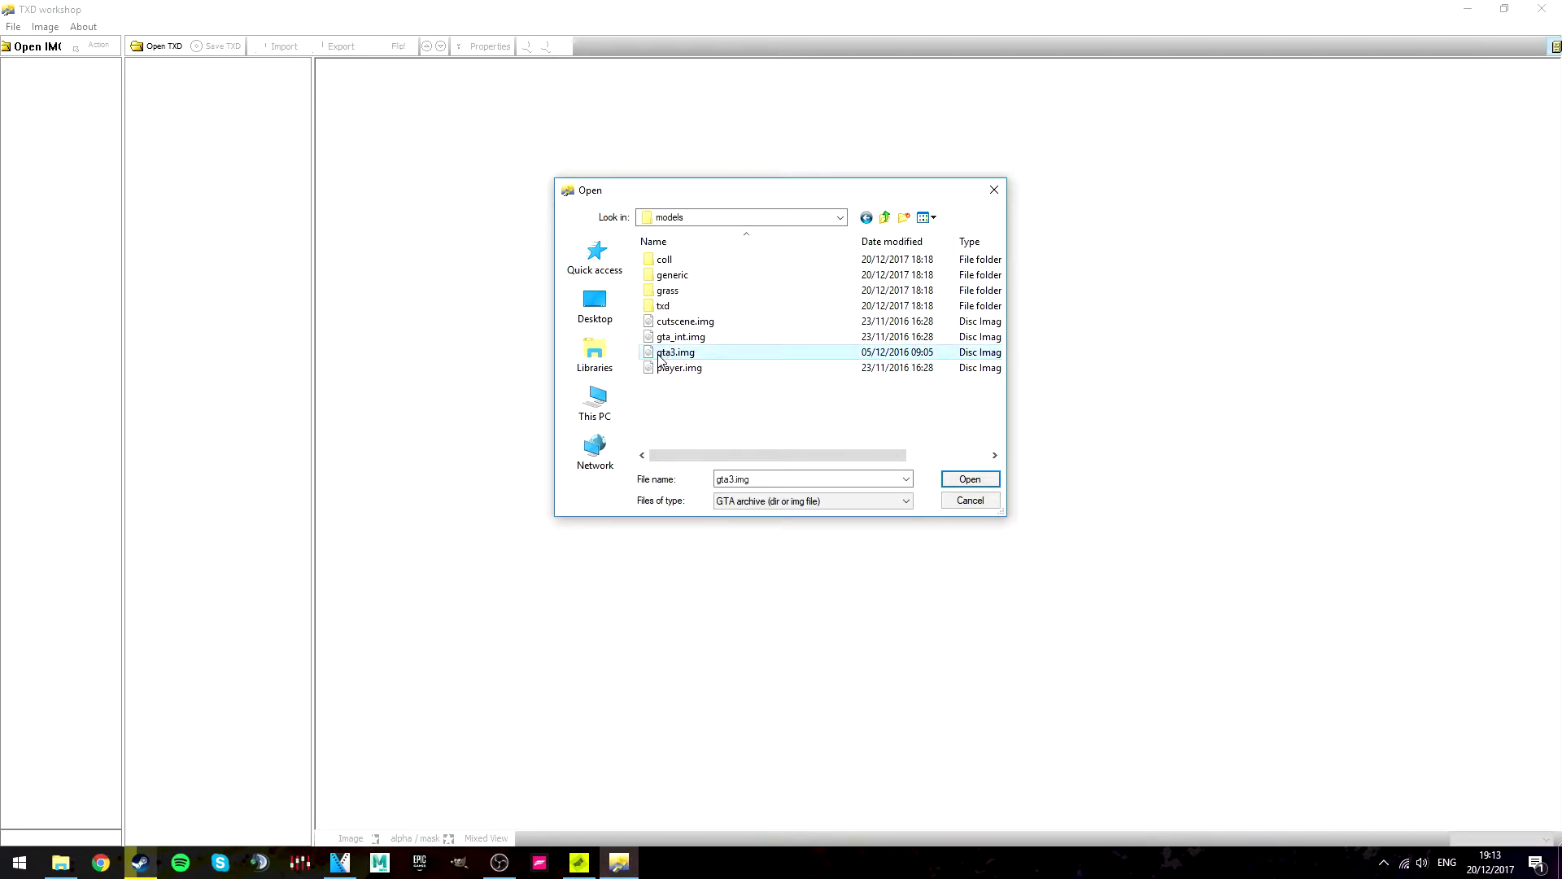
left_click(973, 481)
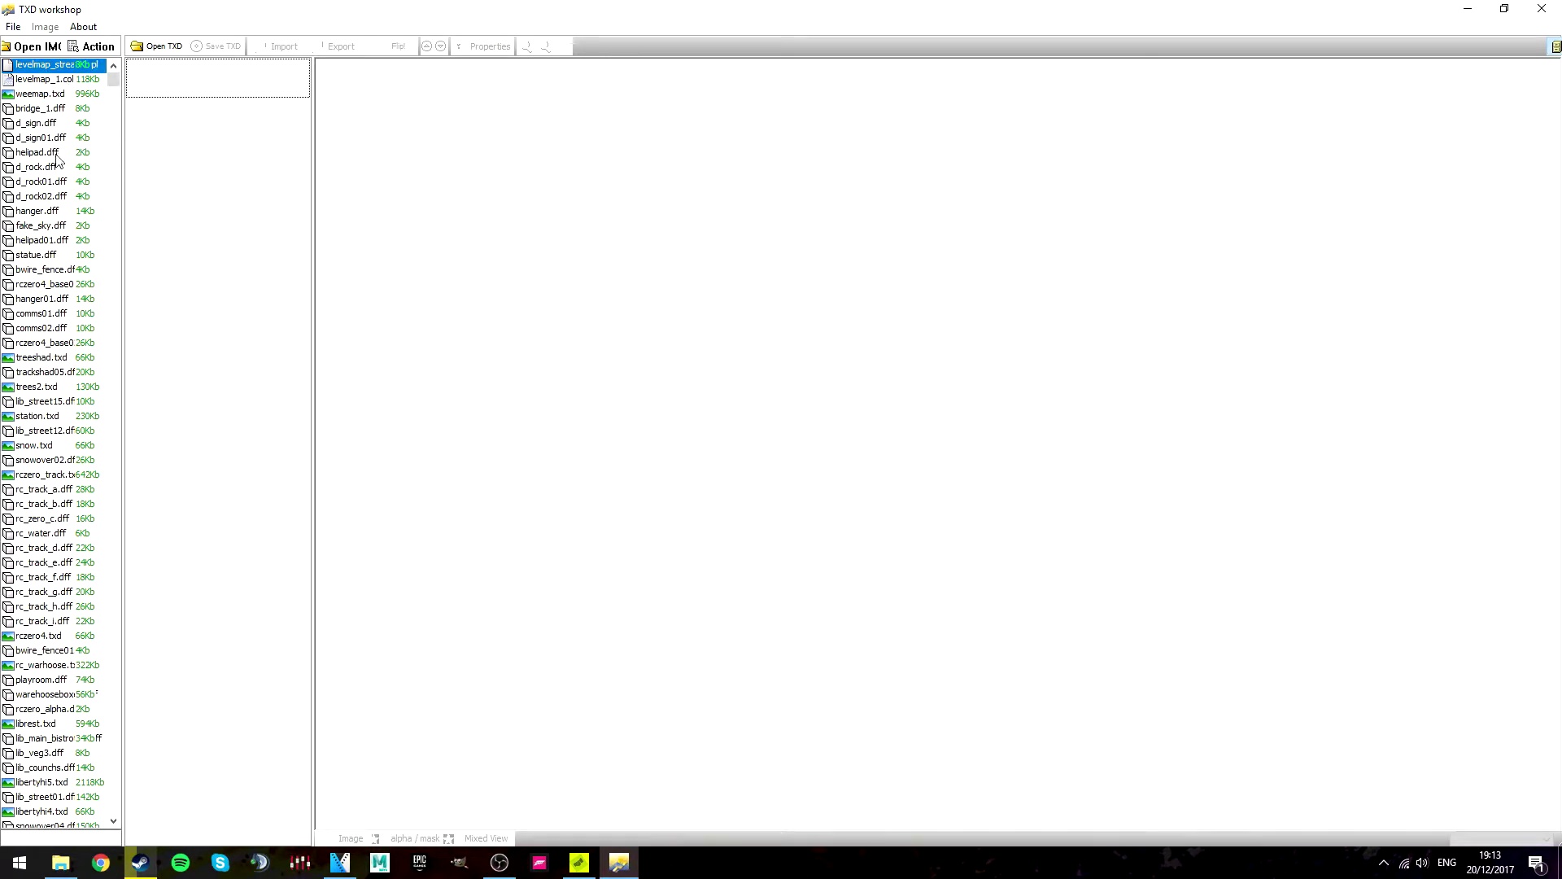
Look through the first entries of the archive, including the tree textures in trees2.txd
mouse_move(112, 77)
left_mouse_down()
mouse_move(98, 334)
mouse_move(112, 609)
mouse_move(111, 76)
mouse_move(104, 94)
left_mouse_up()
left_click(35, 111)
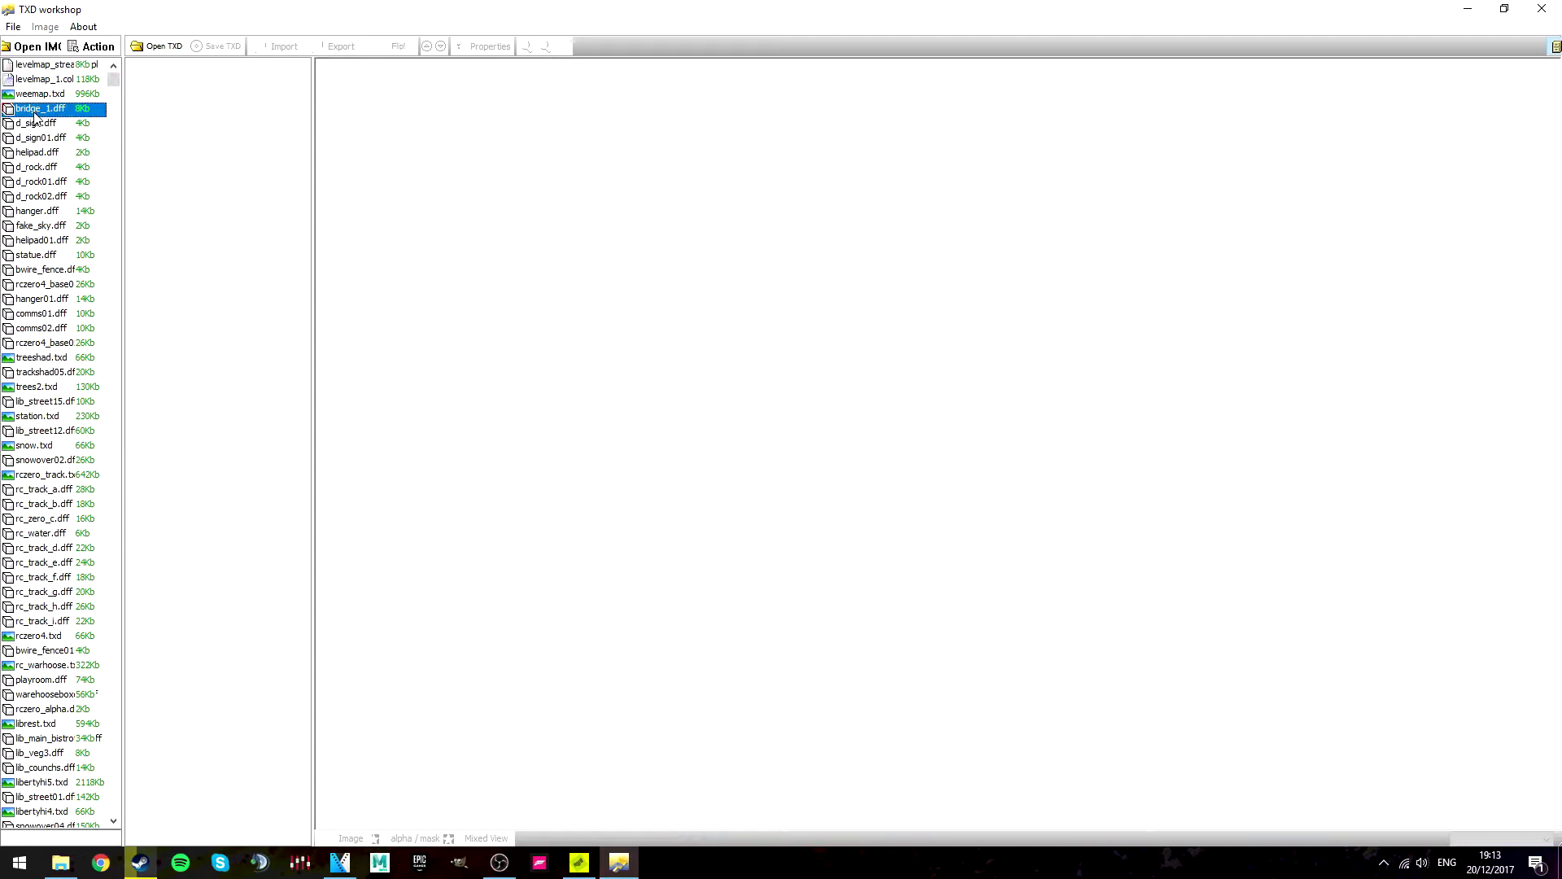
left_click(37, 140)
left_click(37, 239)
left_click(40, 329)
left_click(39, 388)
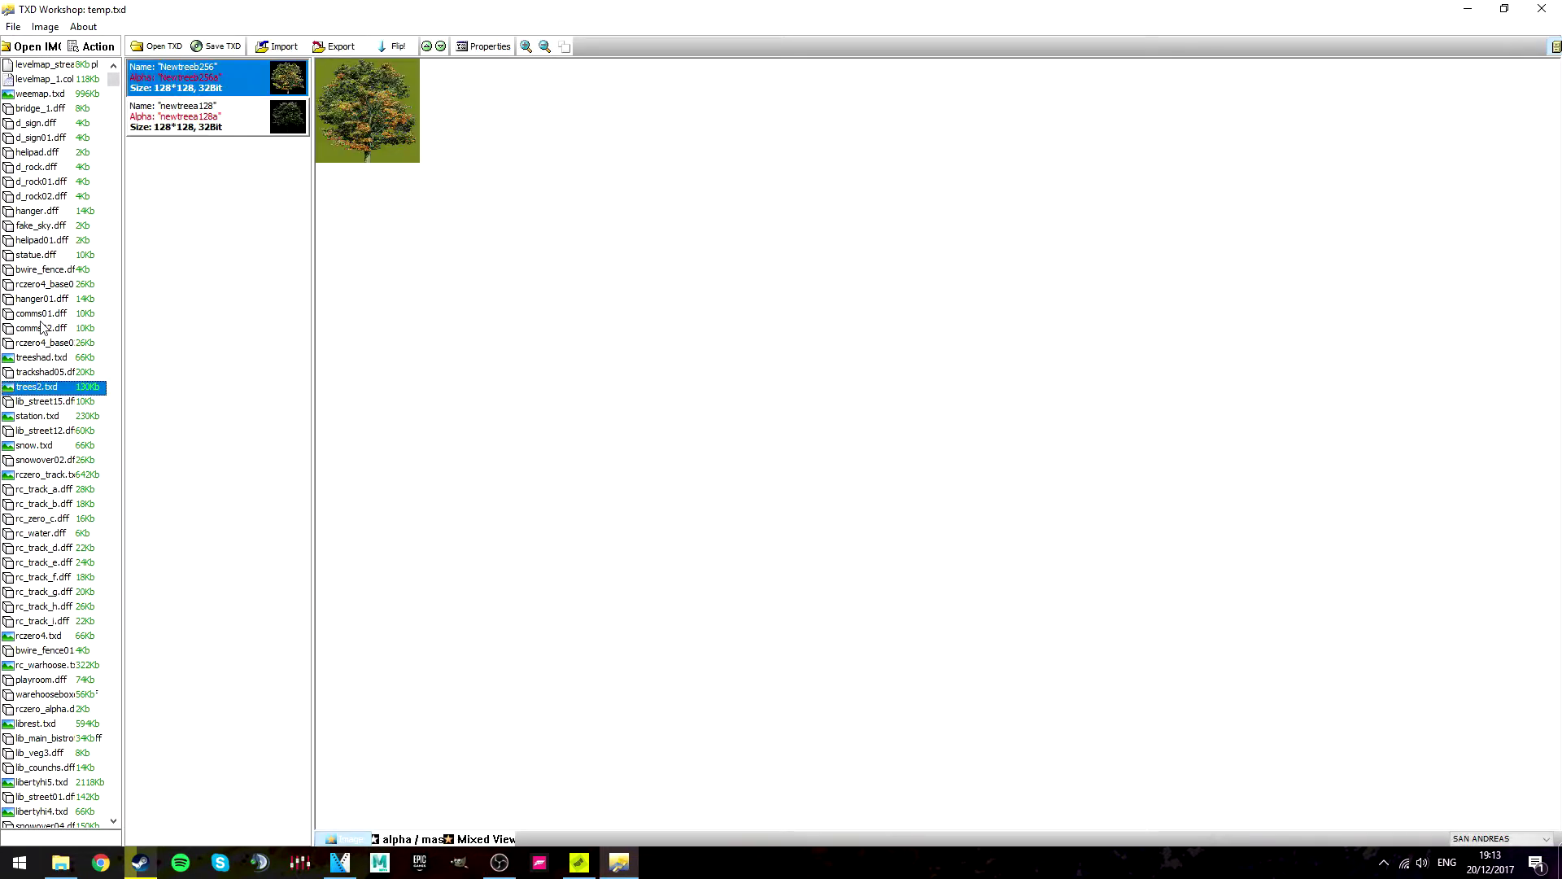
left_click(39, 199)
left_click(61, 111)
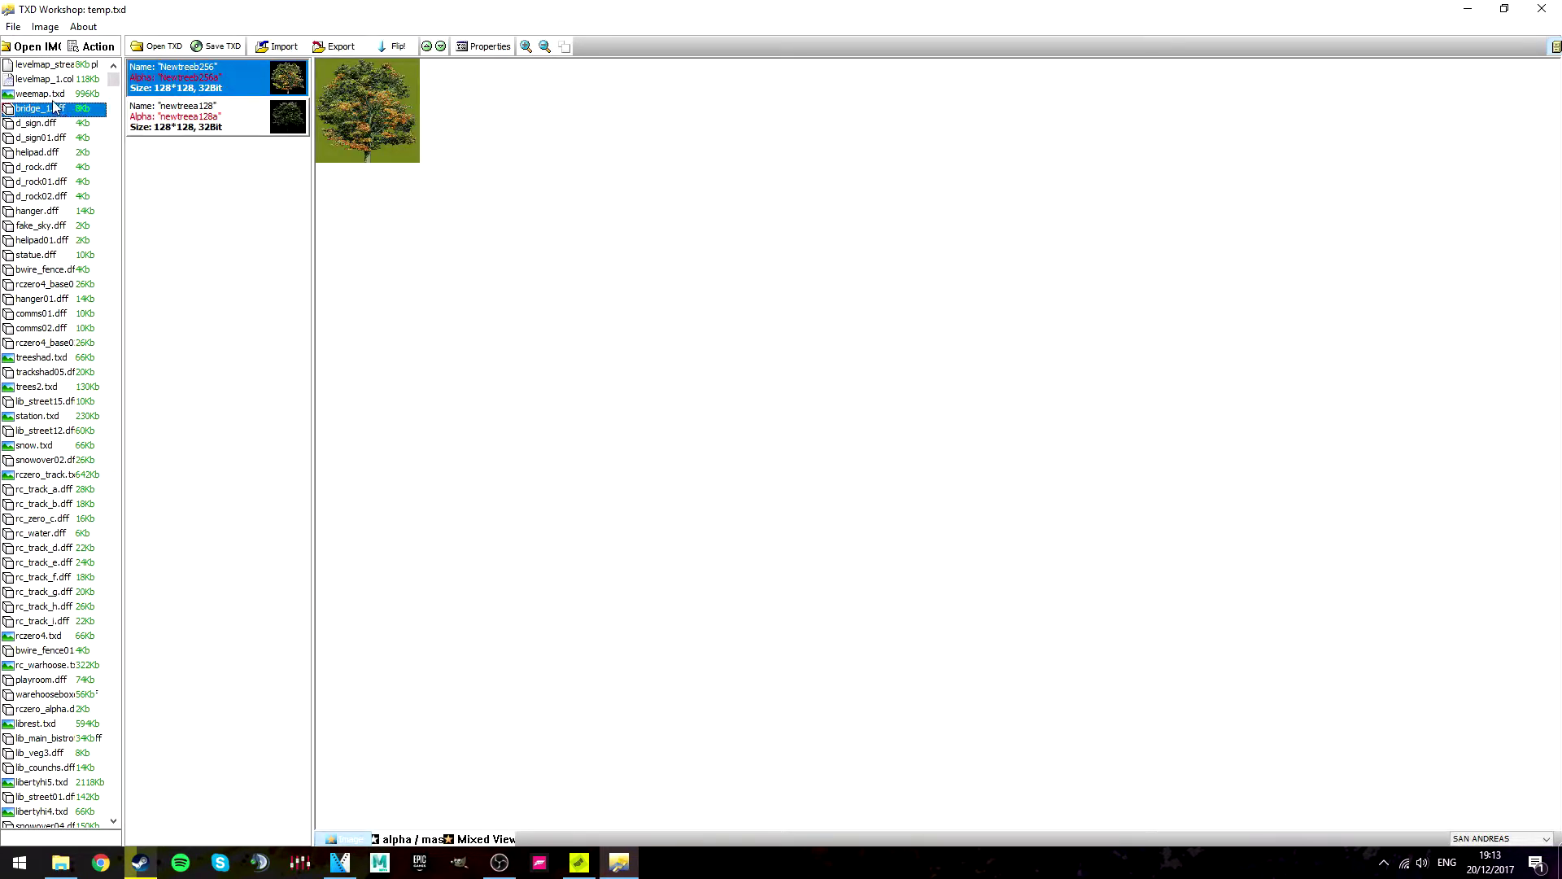
View the textures stored in weemap.txd and preview the corrRoof_64HV texture
double_click(53, 106)
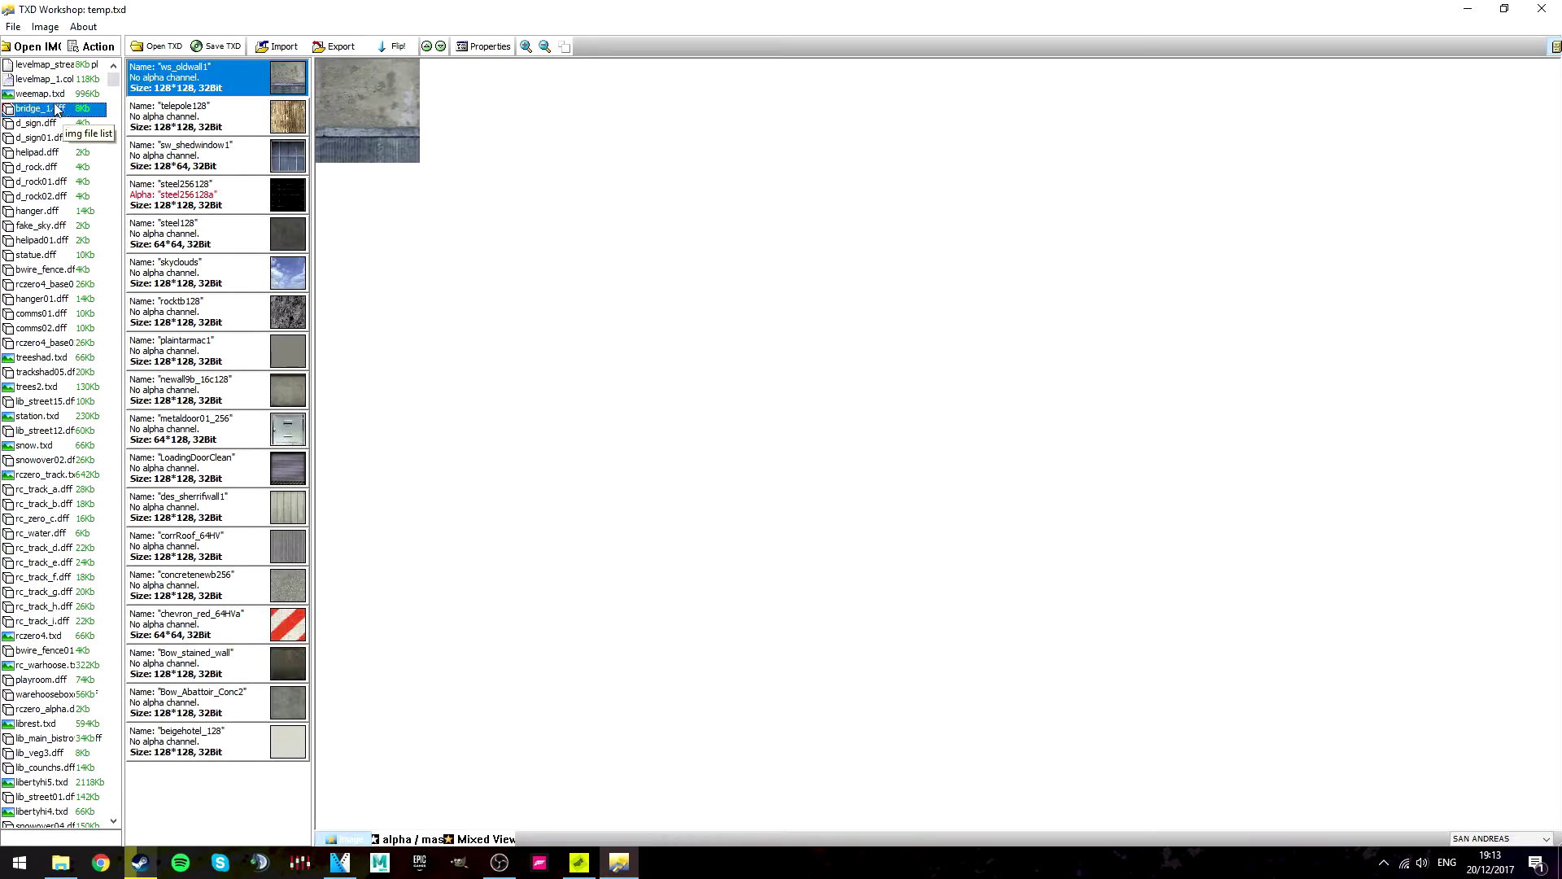
left_click(49, 94)
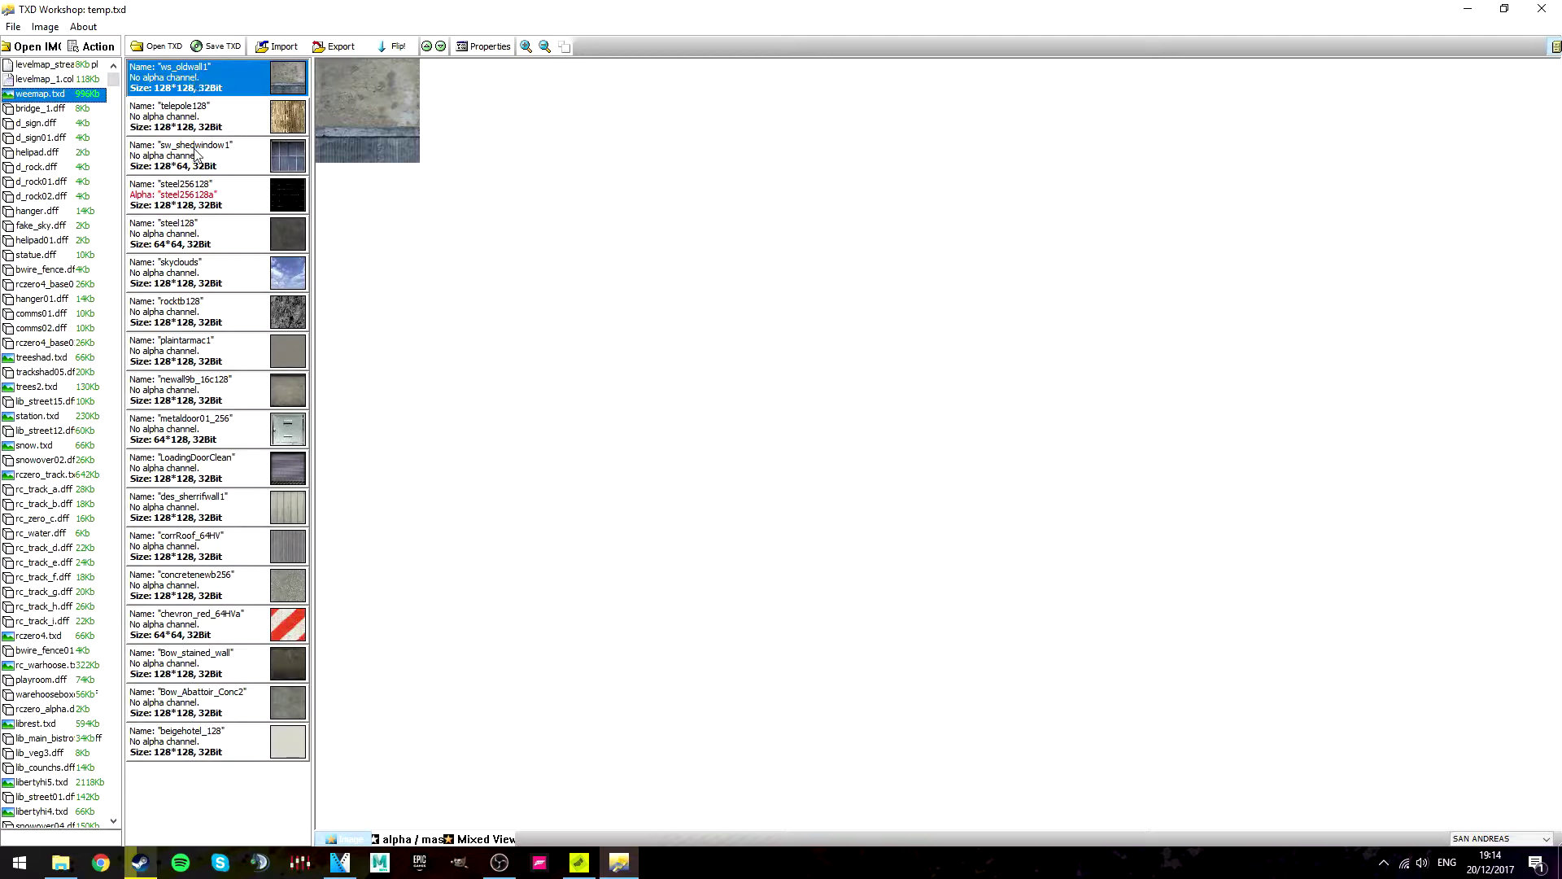
left_click(217, 544)
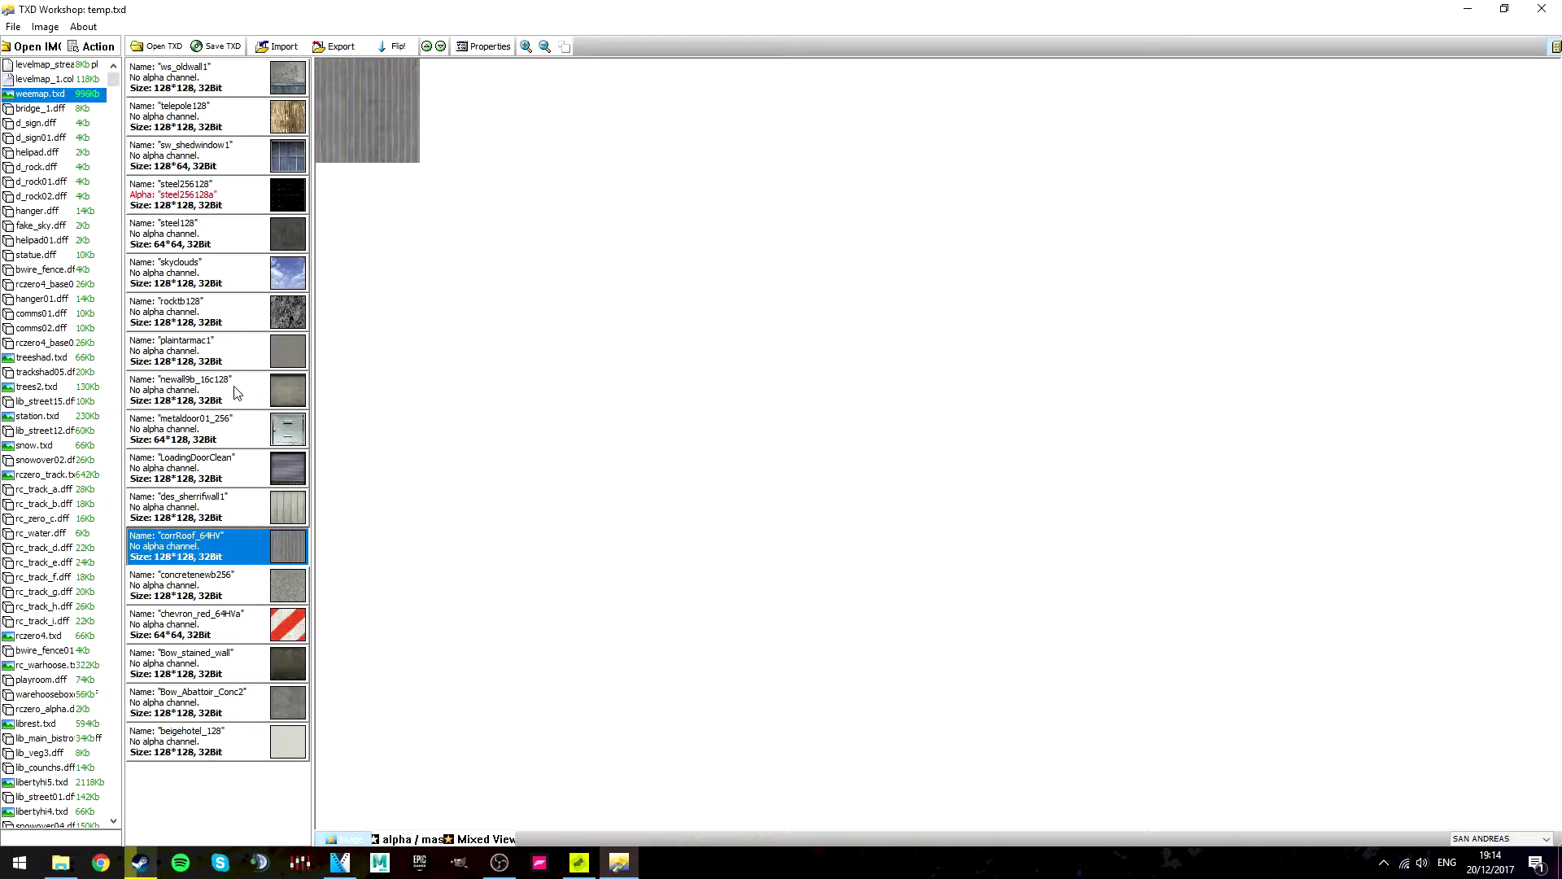
left_click(41, 96)
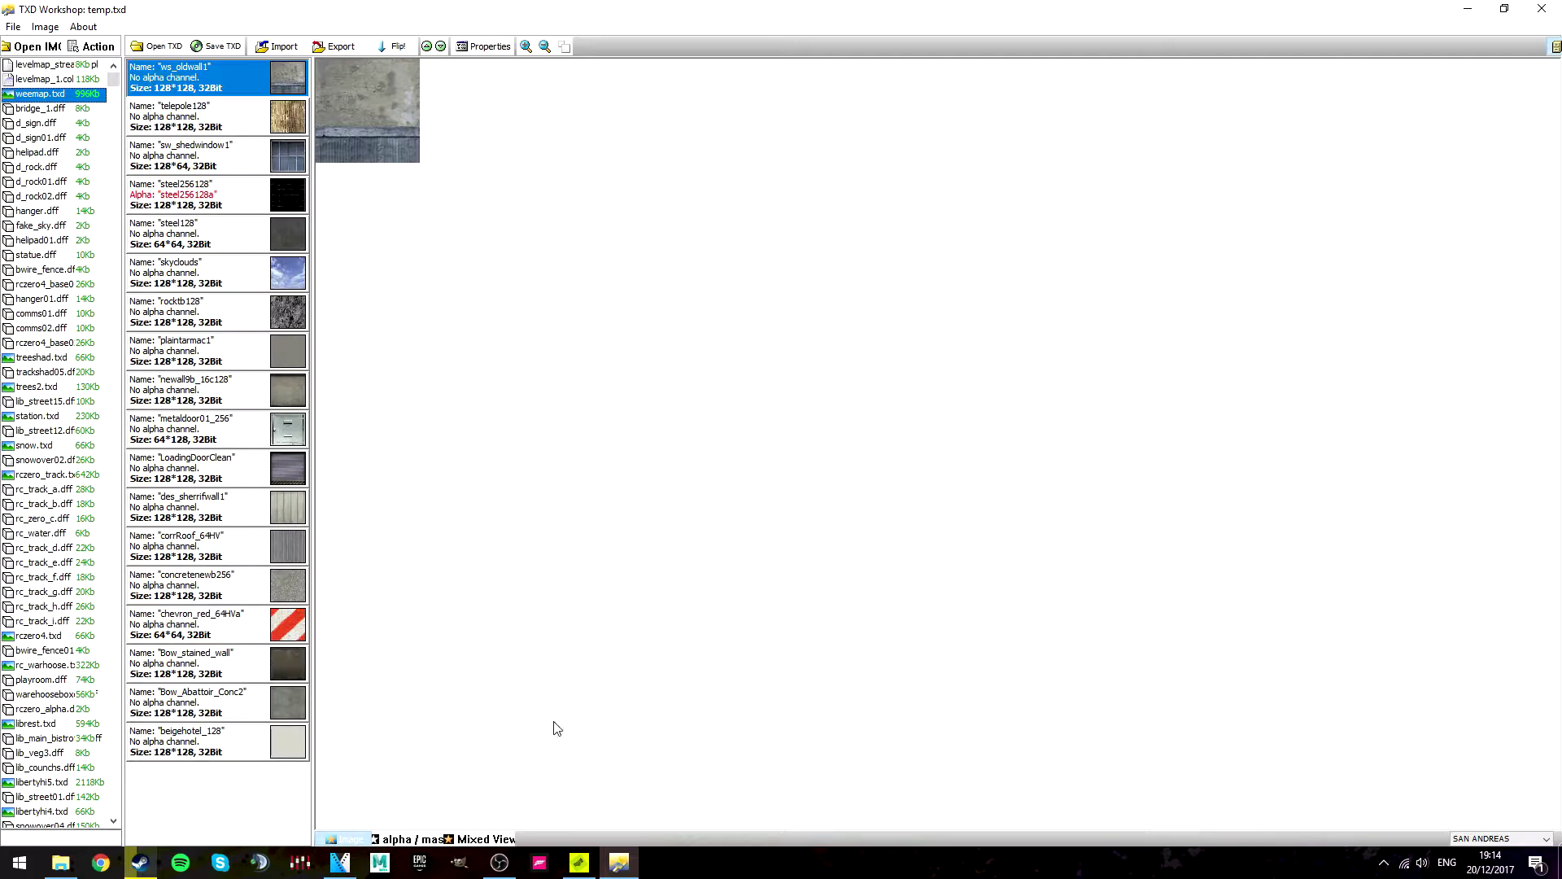
Switch to the running MEd map editor and close it
left_click(579, 861)
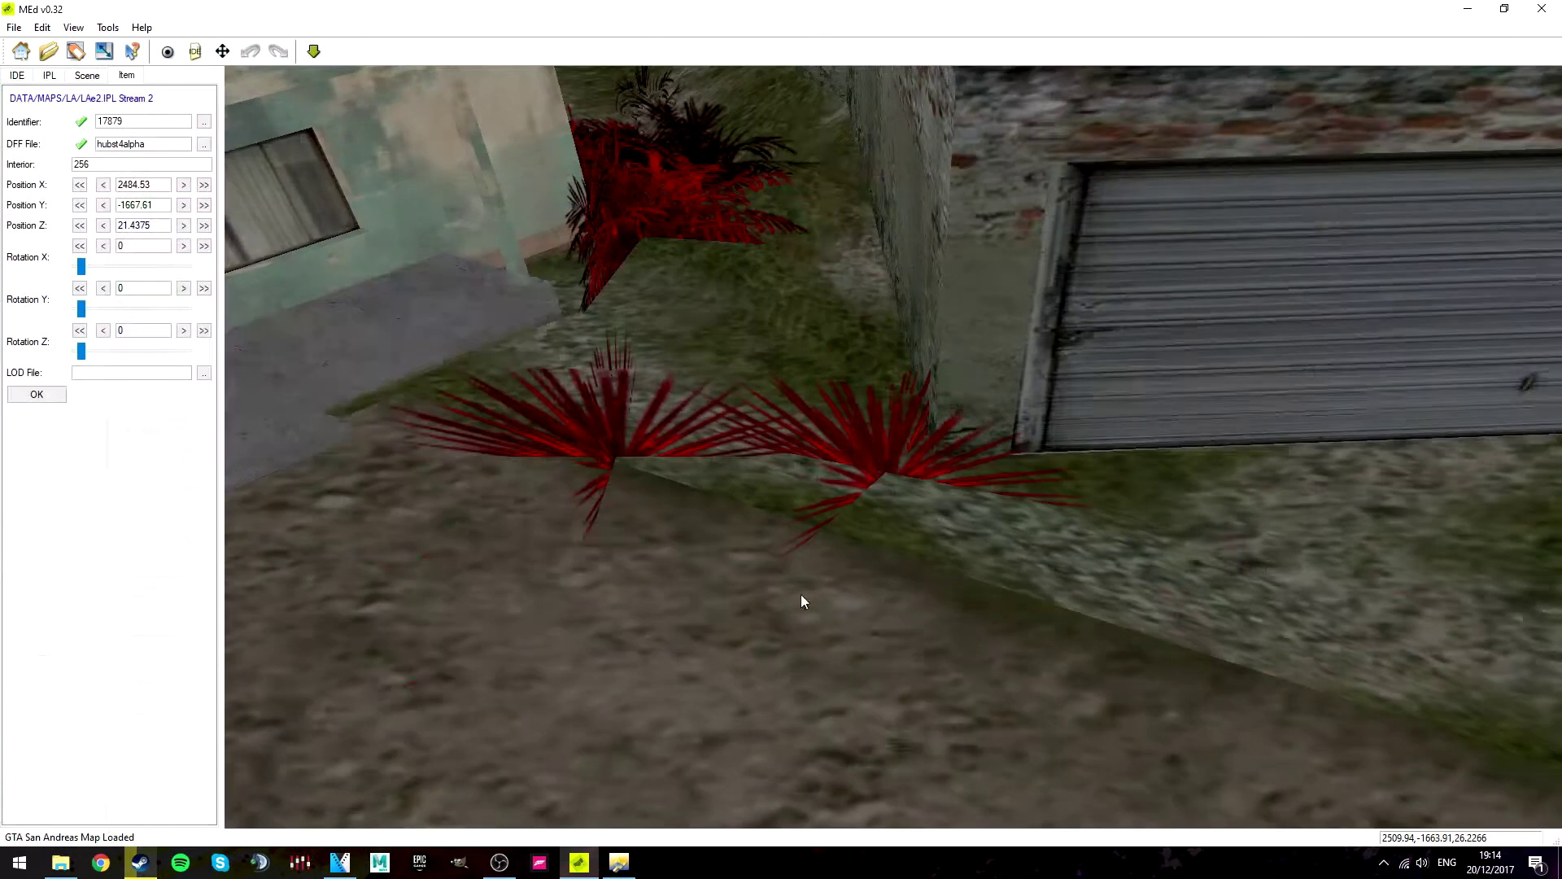
left_click(1542, 9)
left_click(812, 443)
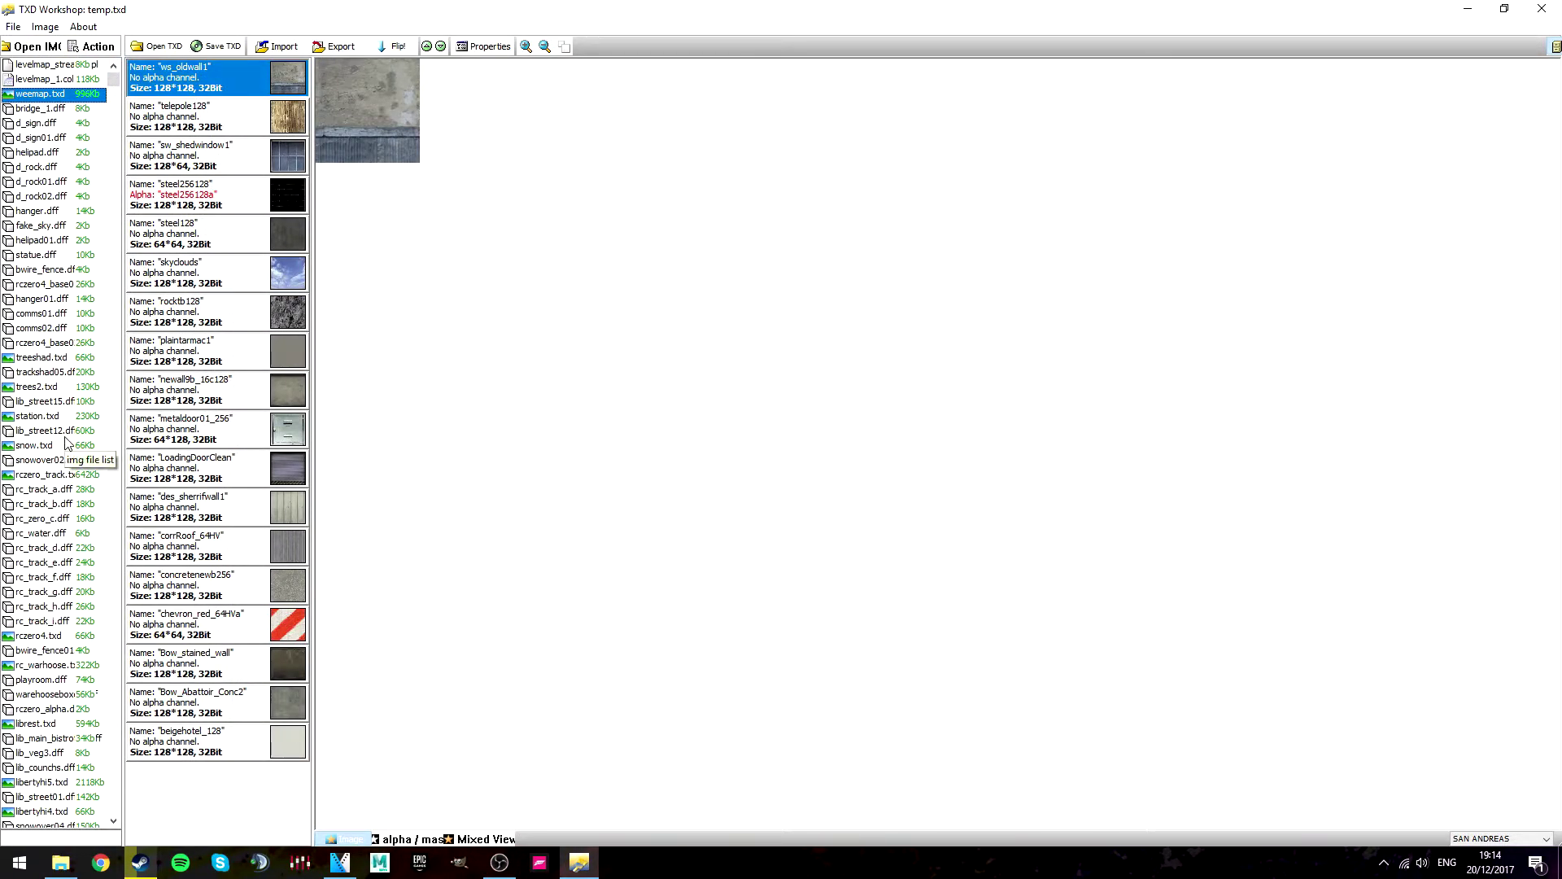
View the textures in the trees2, station, snow and rczero_track texture files of the archive
left_click(64, 359)
left_click(24, 391)
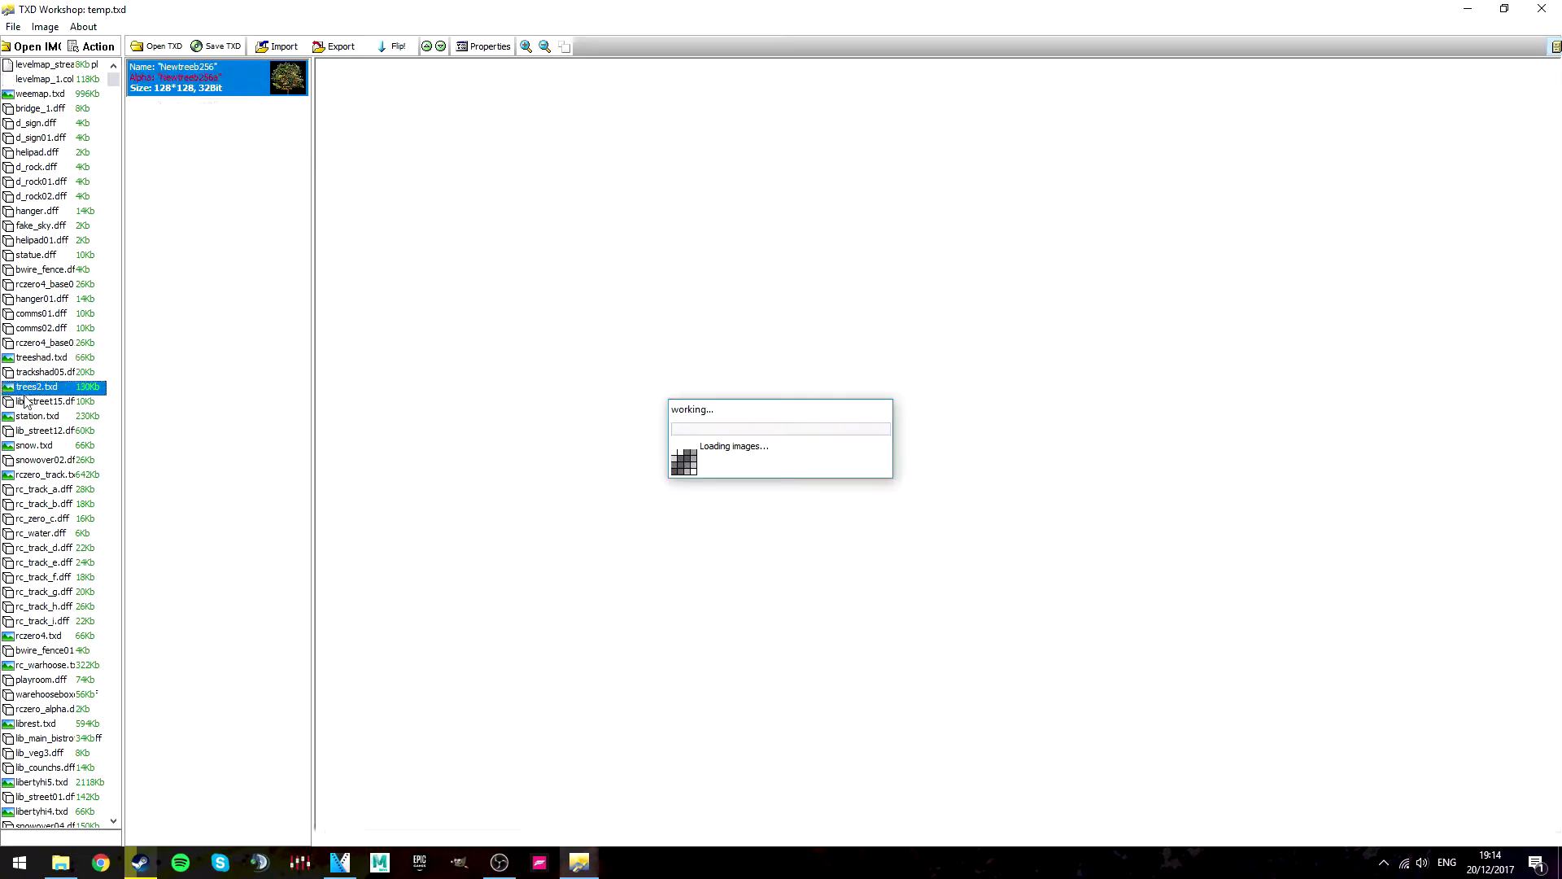
left_click(37, 417)
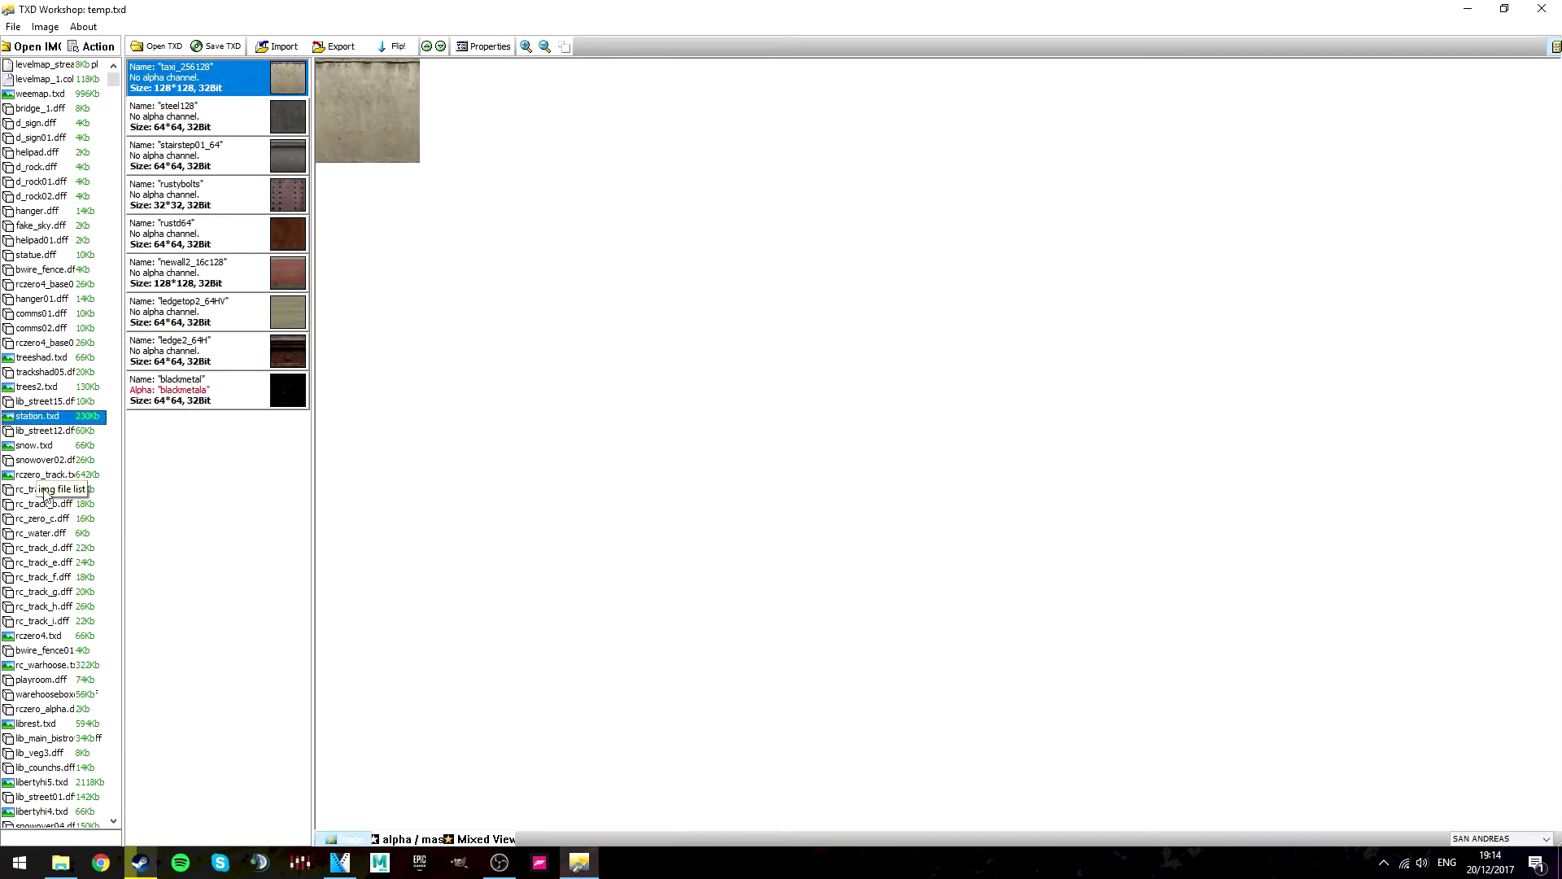
key("Down")
key("Down")
key("Down")
key("Down")
key("Up")
key("Up")
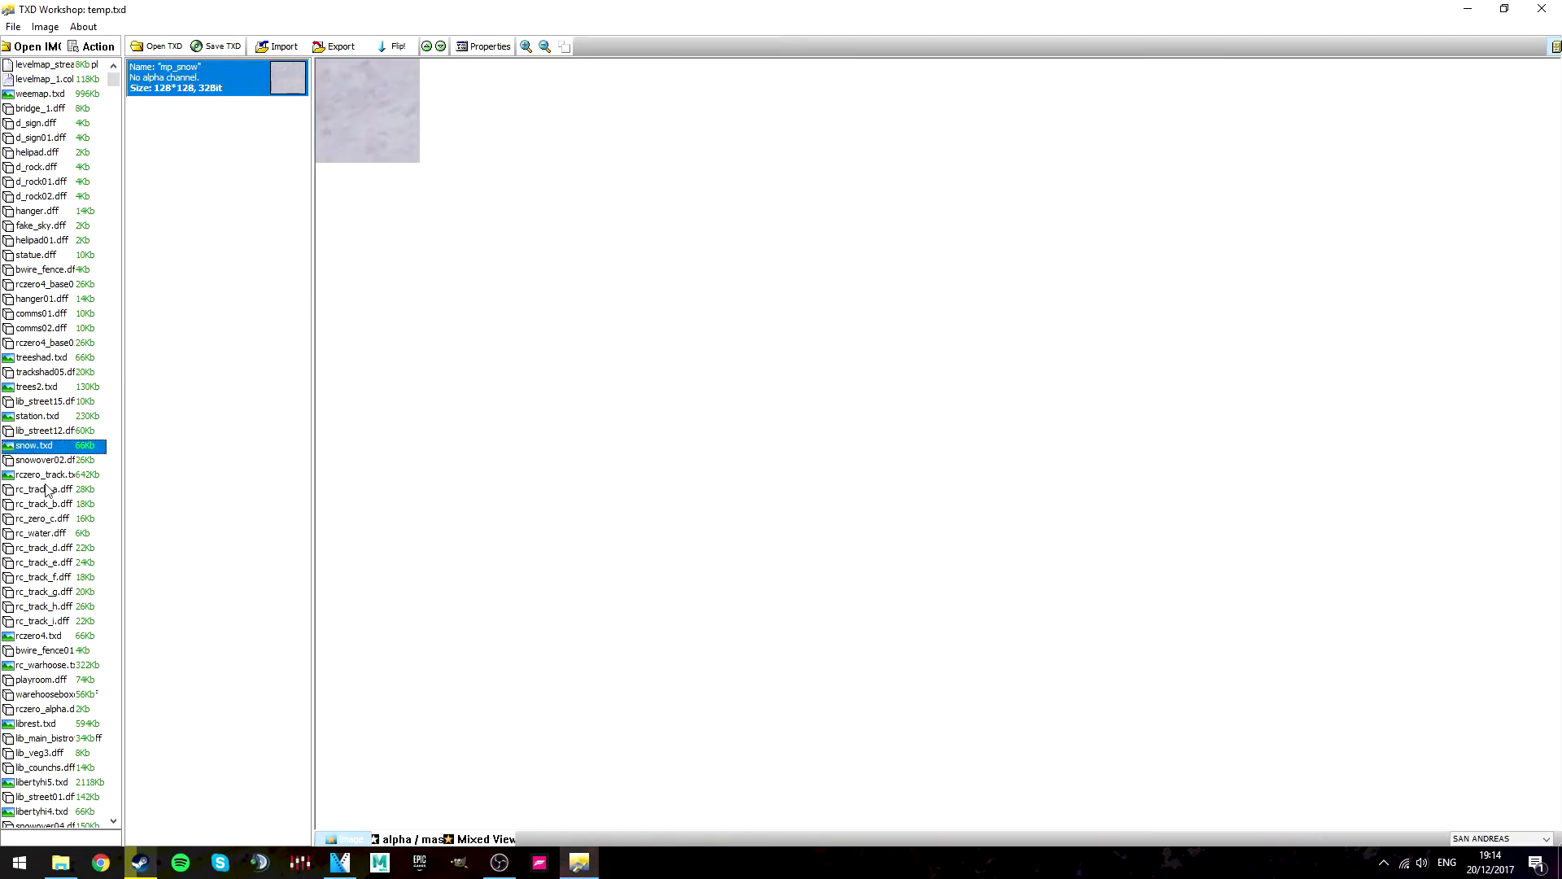
left_click(45, 485)
left_click(47, 479)
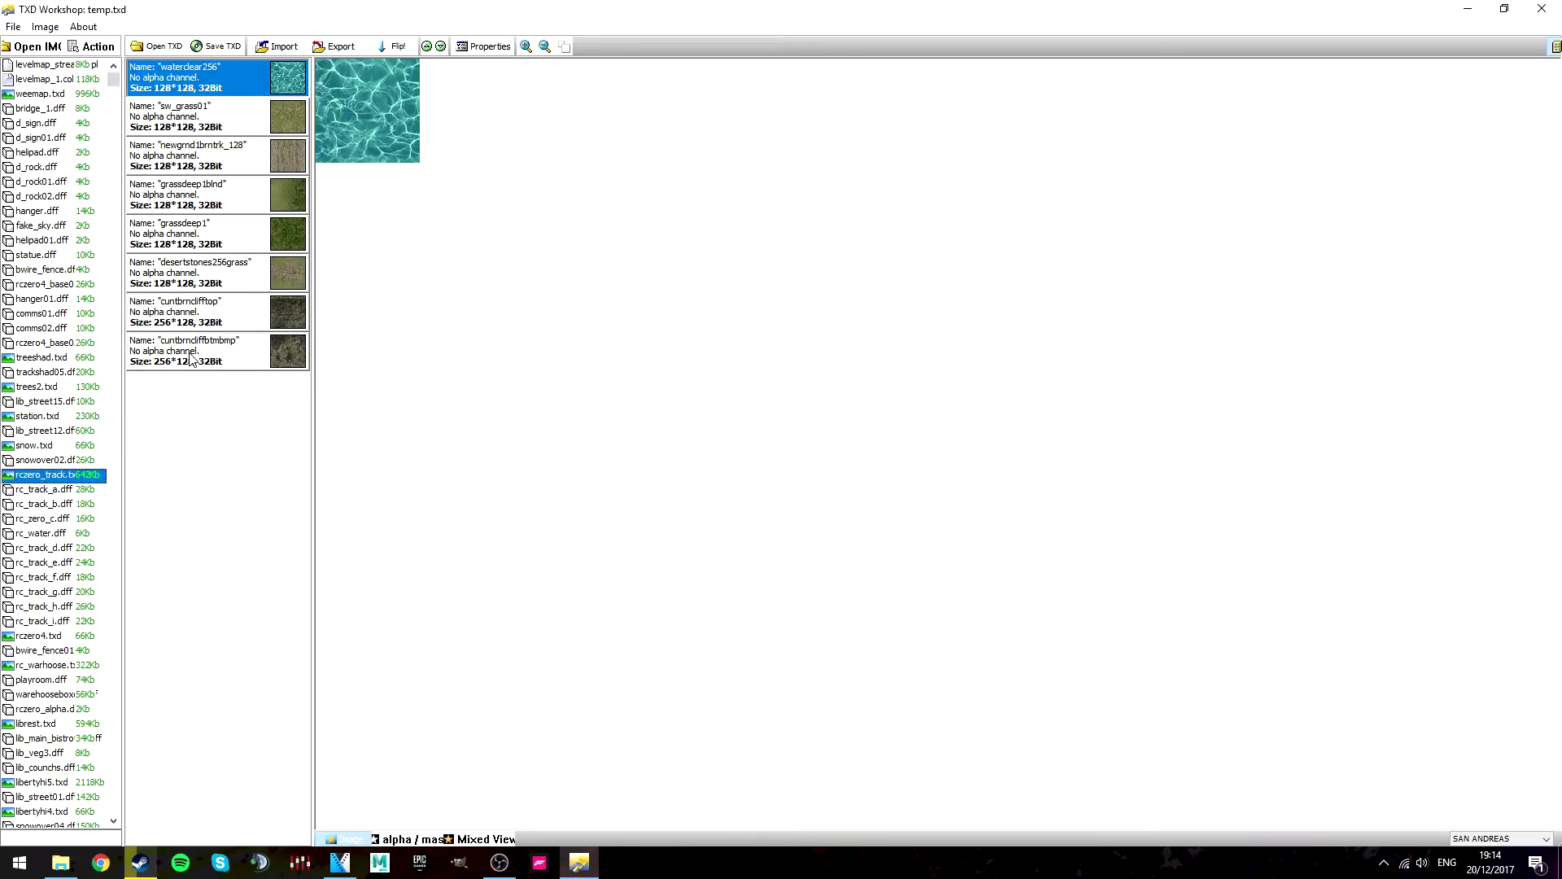
View the Liberty City textures in libertyhi5.txd and libertyhi.txd further down the archive
scroll(72, 558, "down", 8)
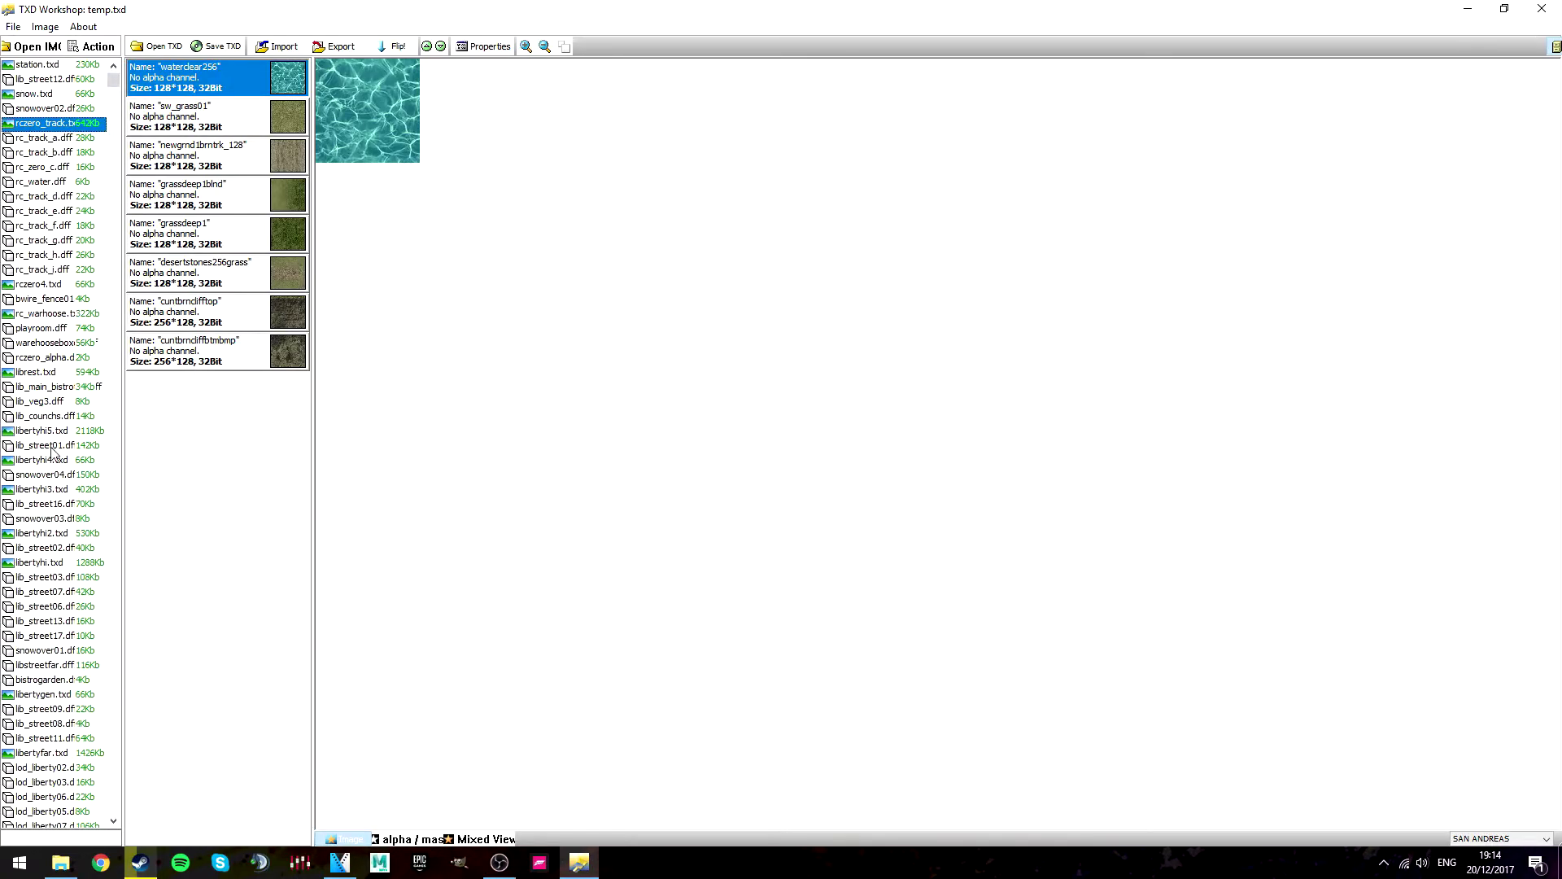
left_click(50, 460)
left_click(45, 431)
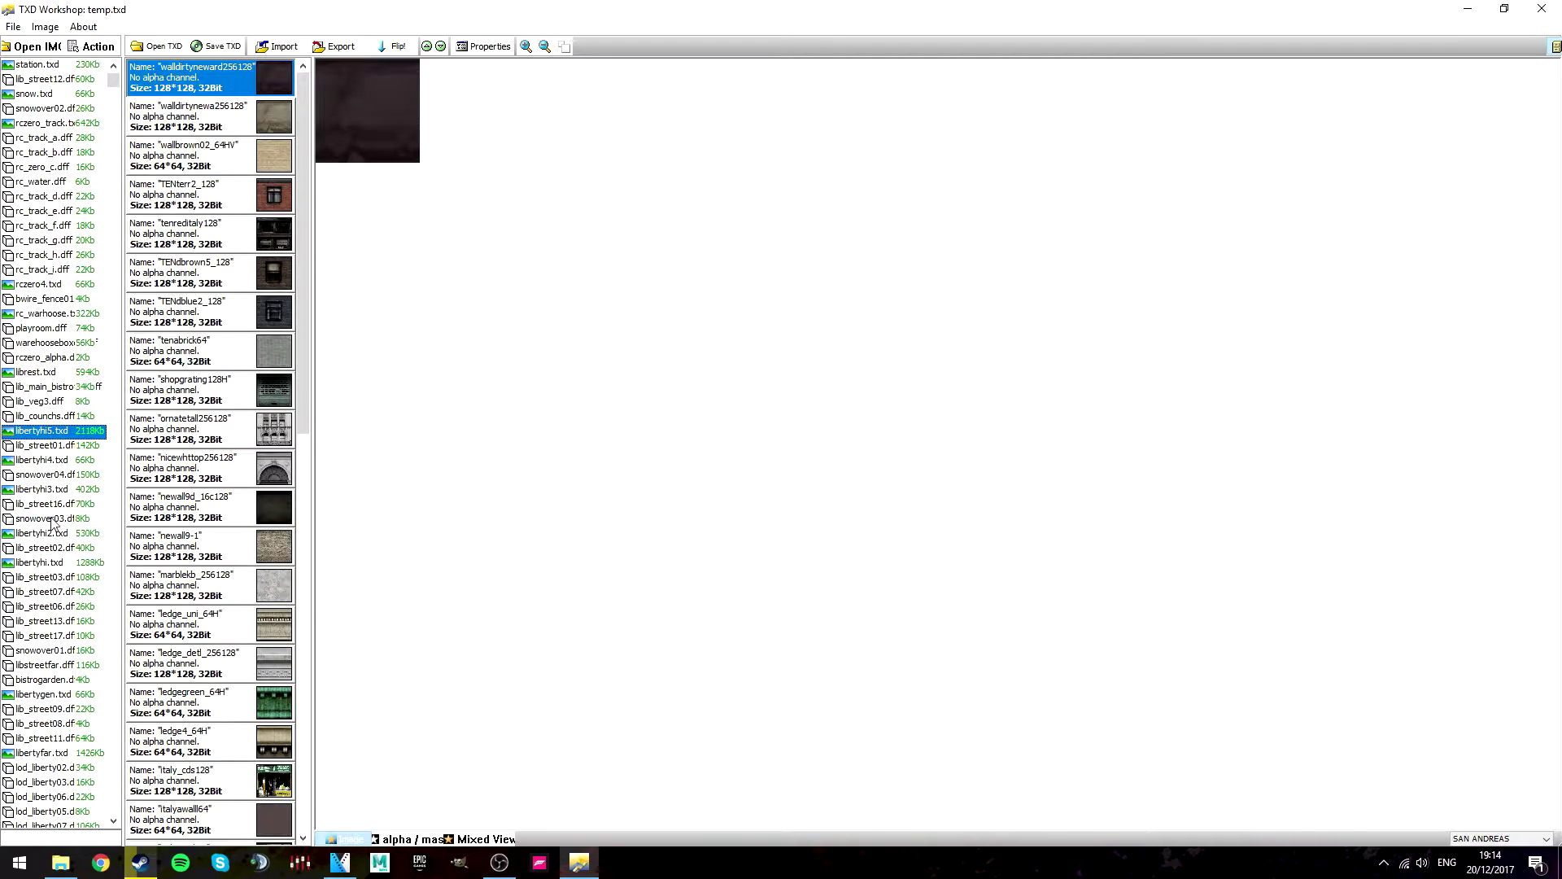
scroll(53, 525, "down", 2)
left_click(36, 477)
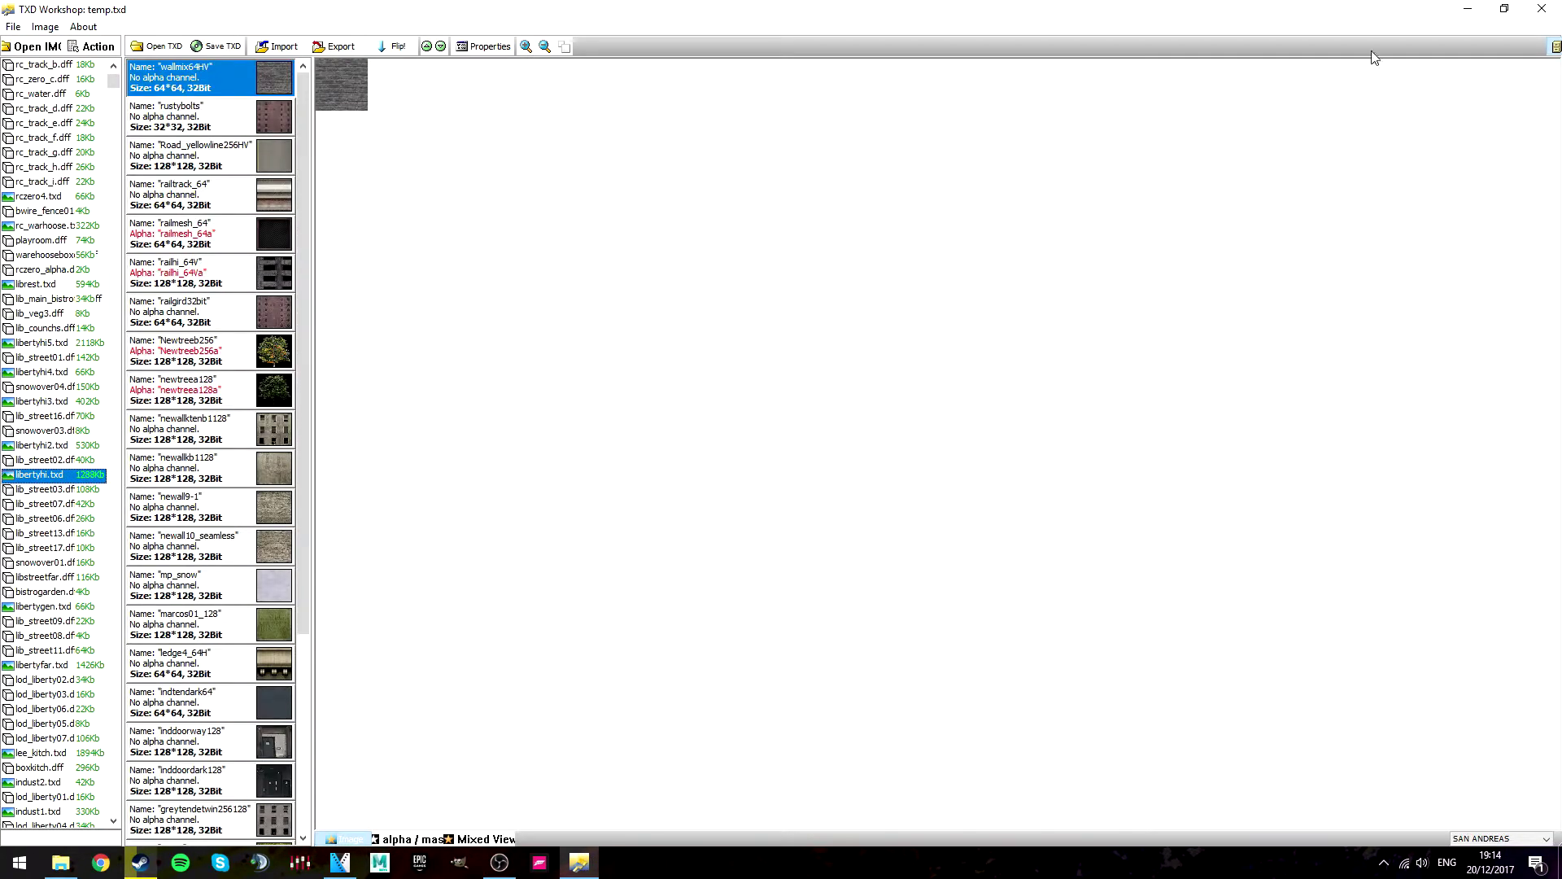
Minimize TXD Workshop and launch MEd.exe from the MED folder inside Modding Tools
left_click(1468, 9)
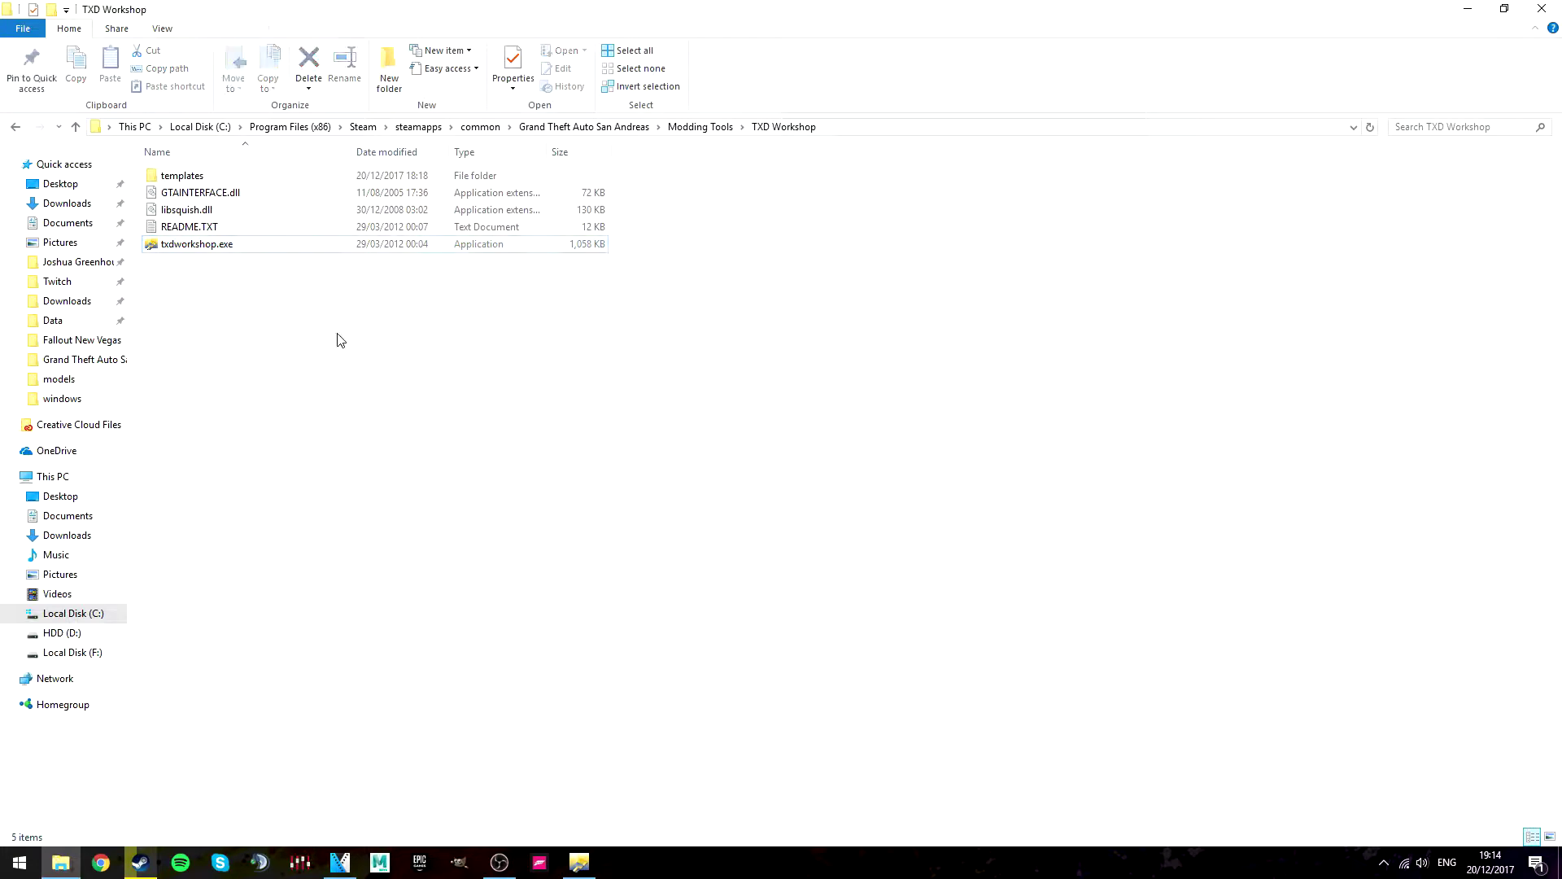
left_click(689, 130)
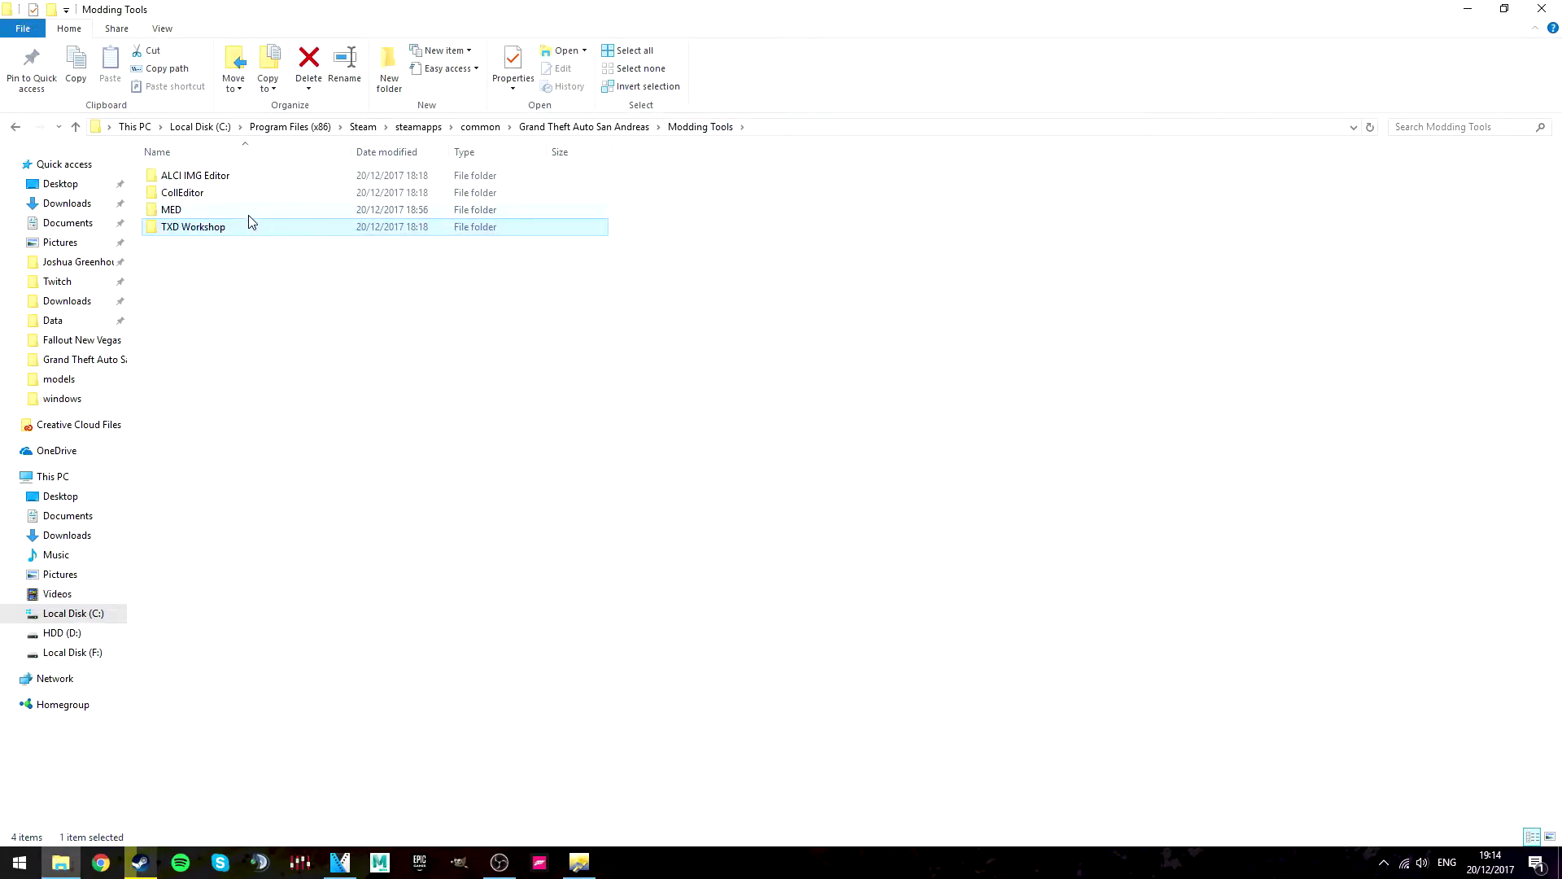
double_click(189, 210)
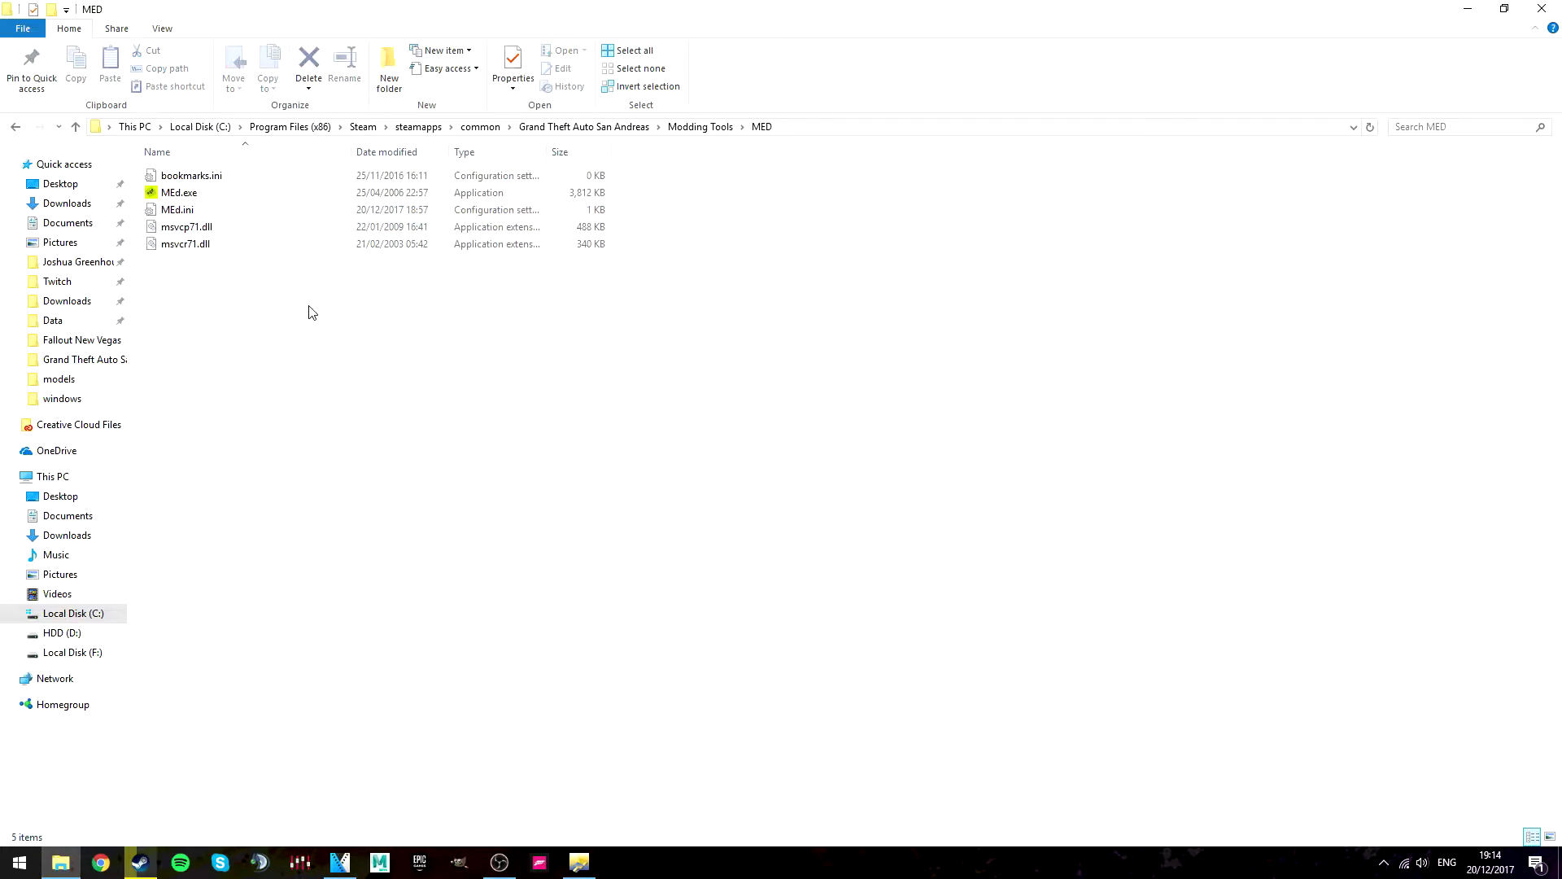
double_click(158, 198)
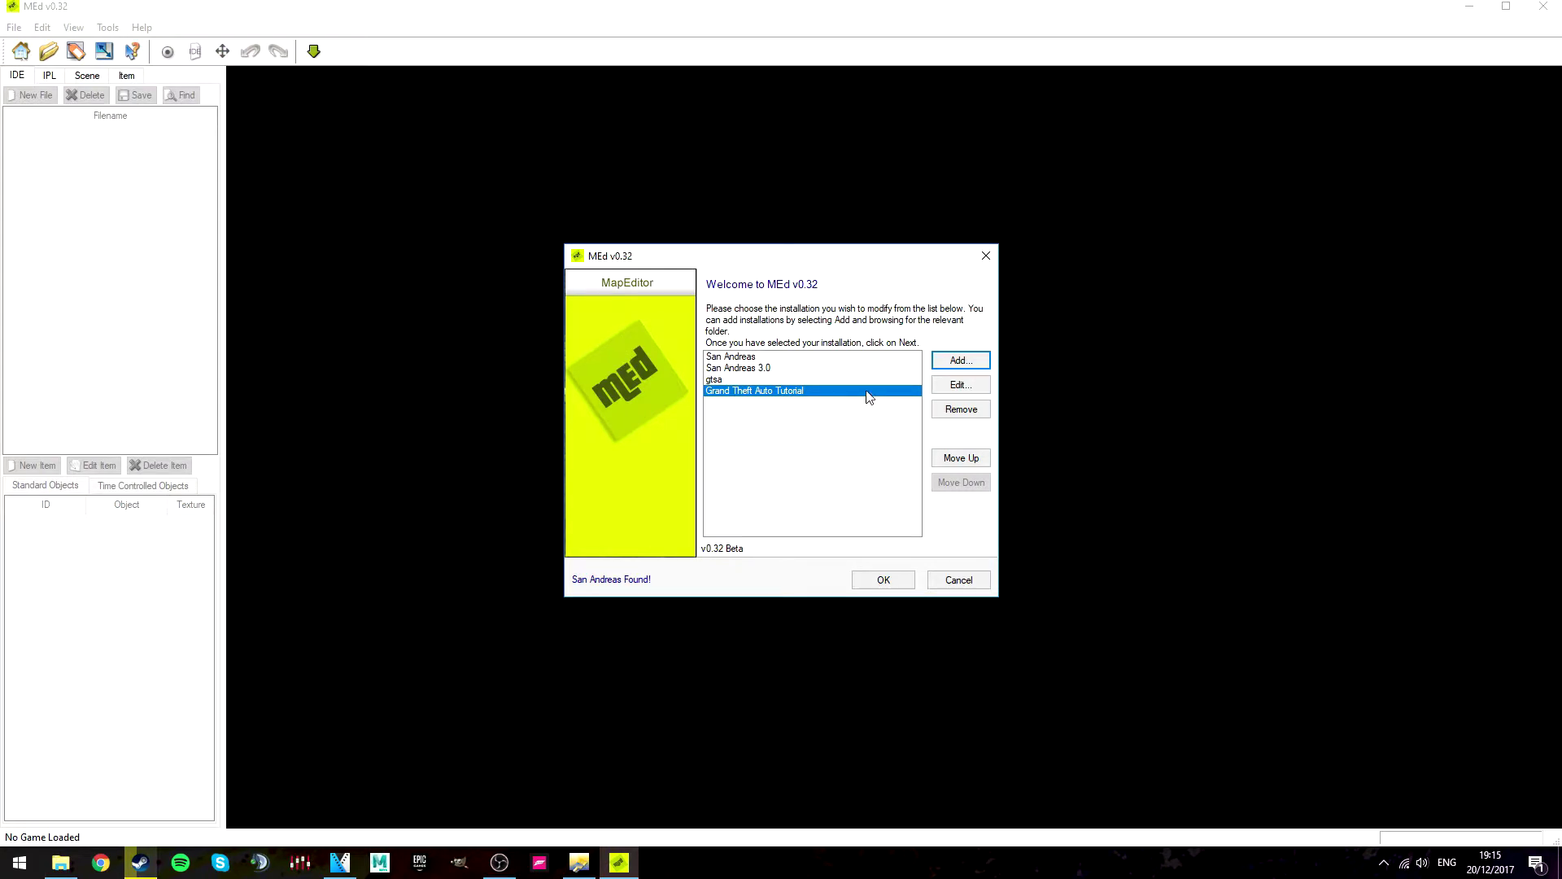
Remove Grand Theft Auto Tutorial, gtsa, San Andreas 3.0 and San Andreas from the MEd games list, confirming each removal
left_click(954, 411)
left_click(743, 445)
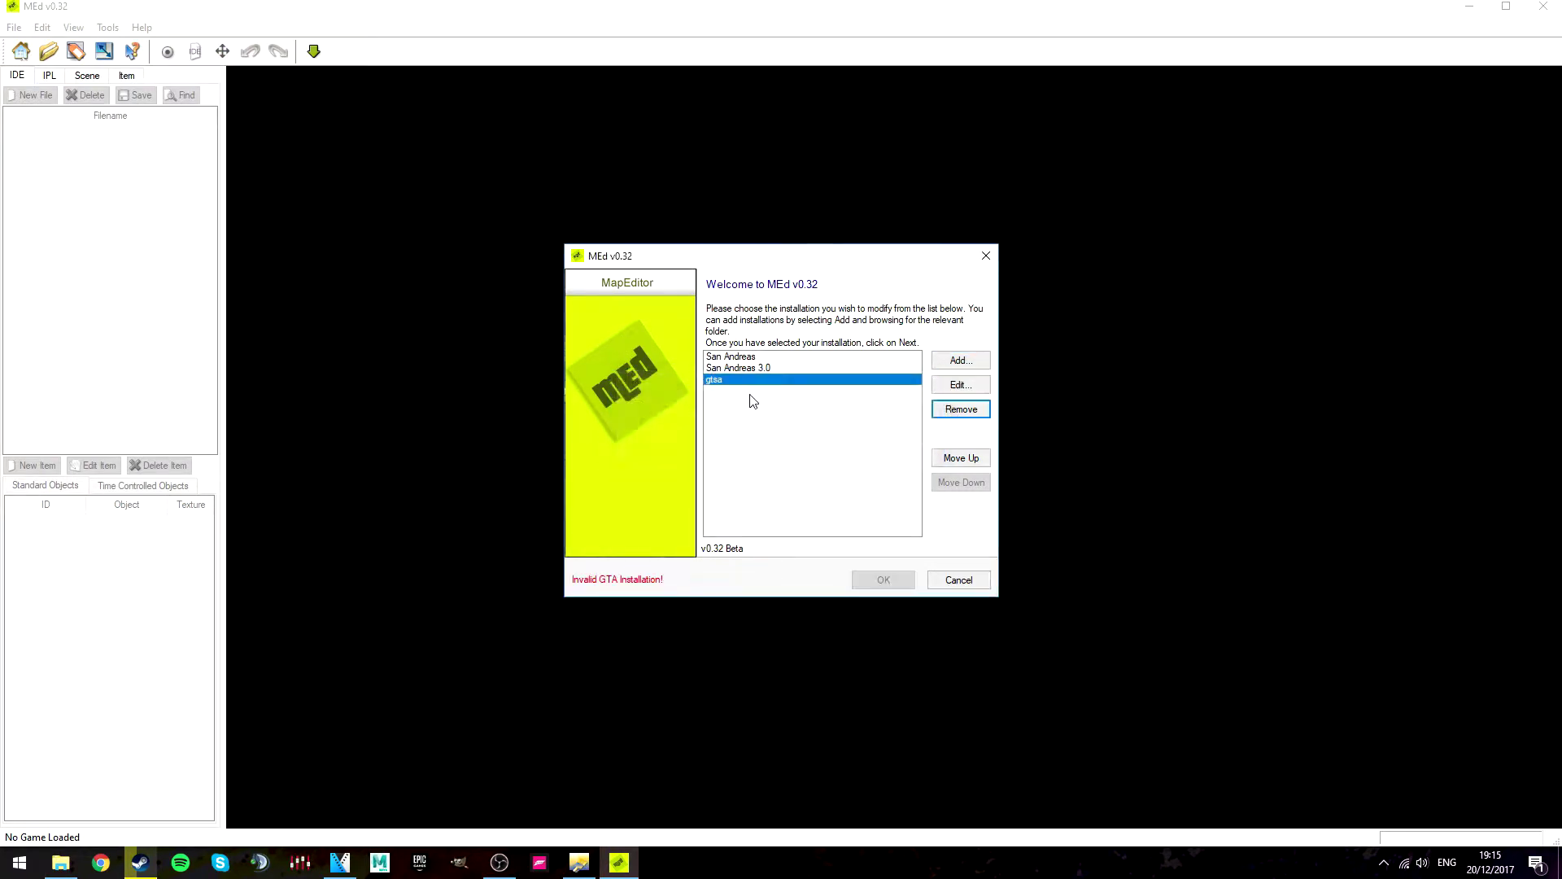
left_click(985, 412)
left_click(743, 446)
left_click(963, 410)
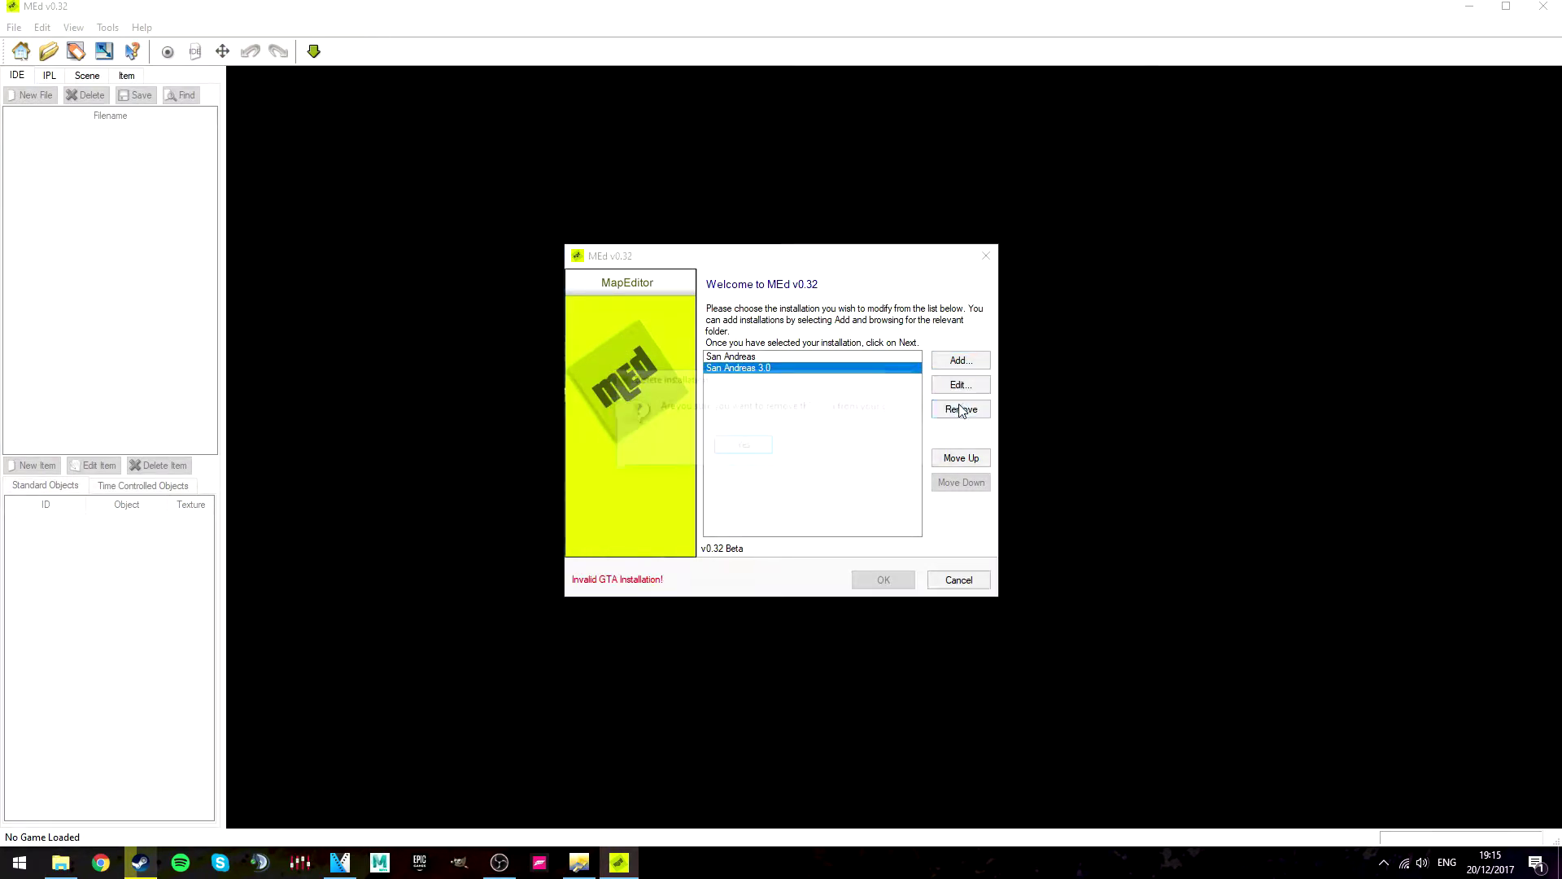
left_click(743, 446)
left_click(960, 409)
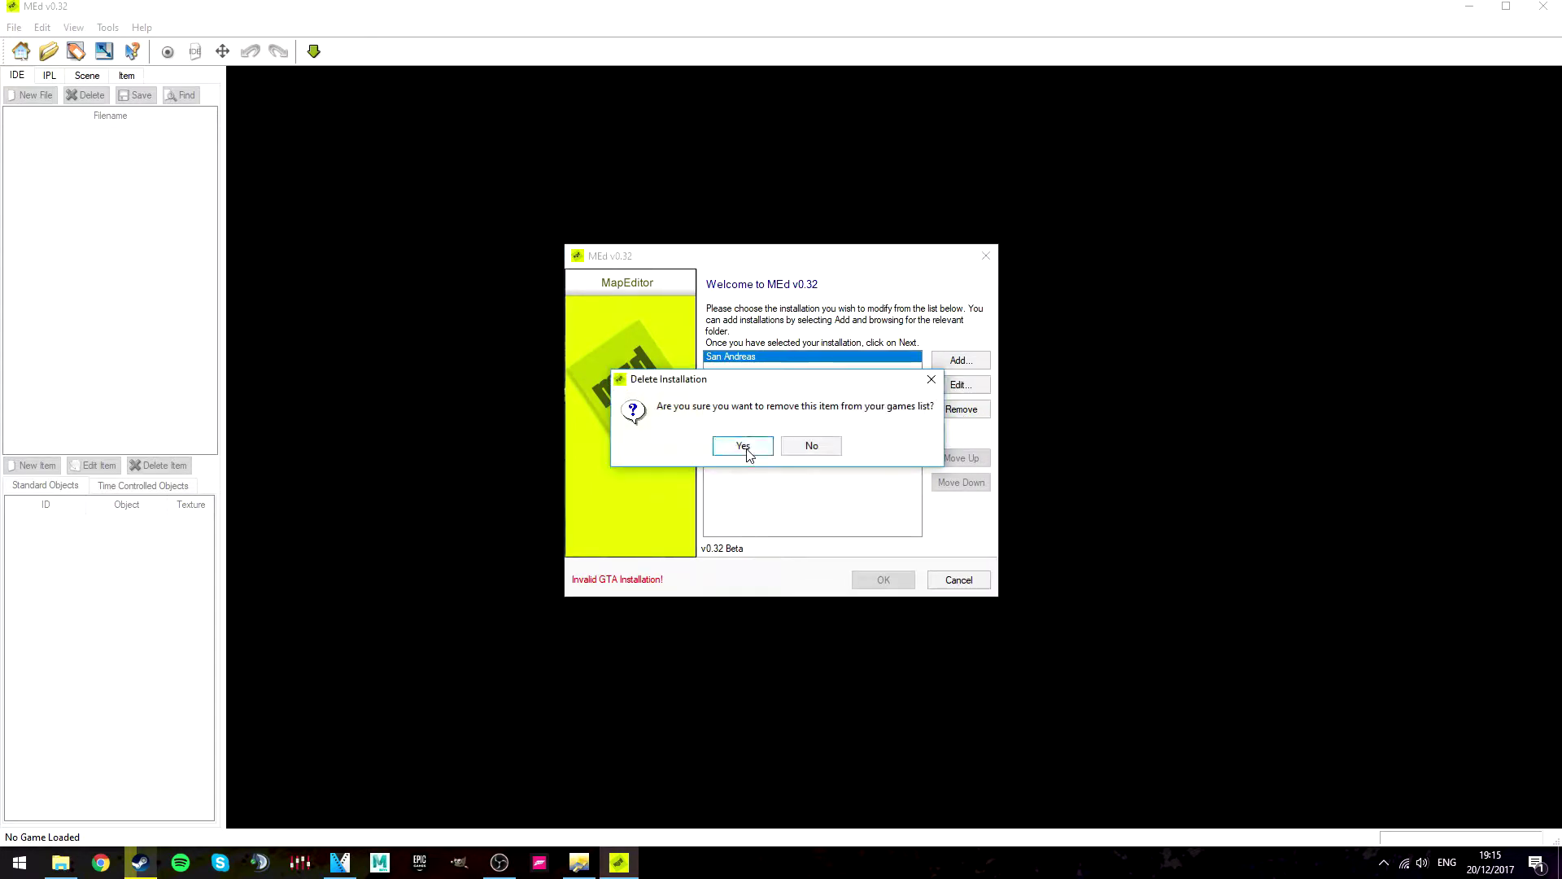
left_click(743, 447)
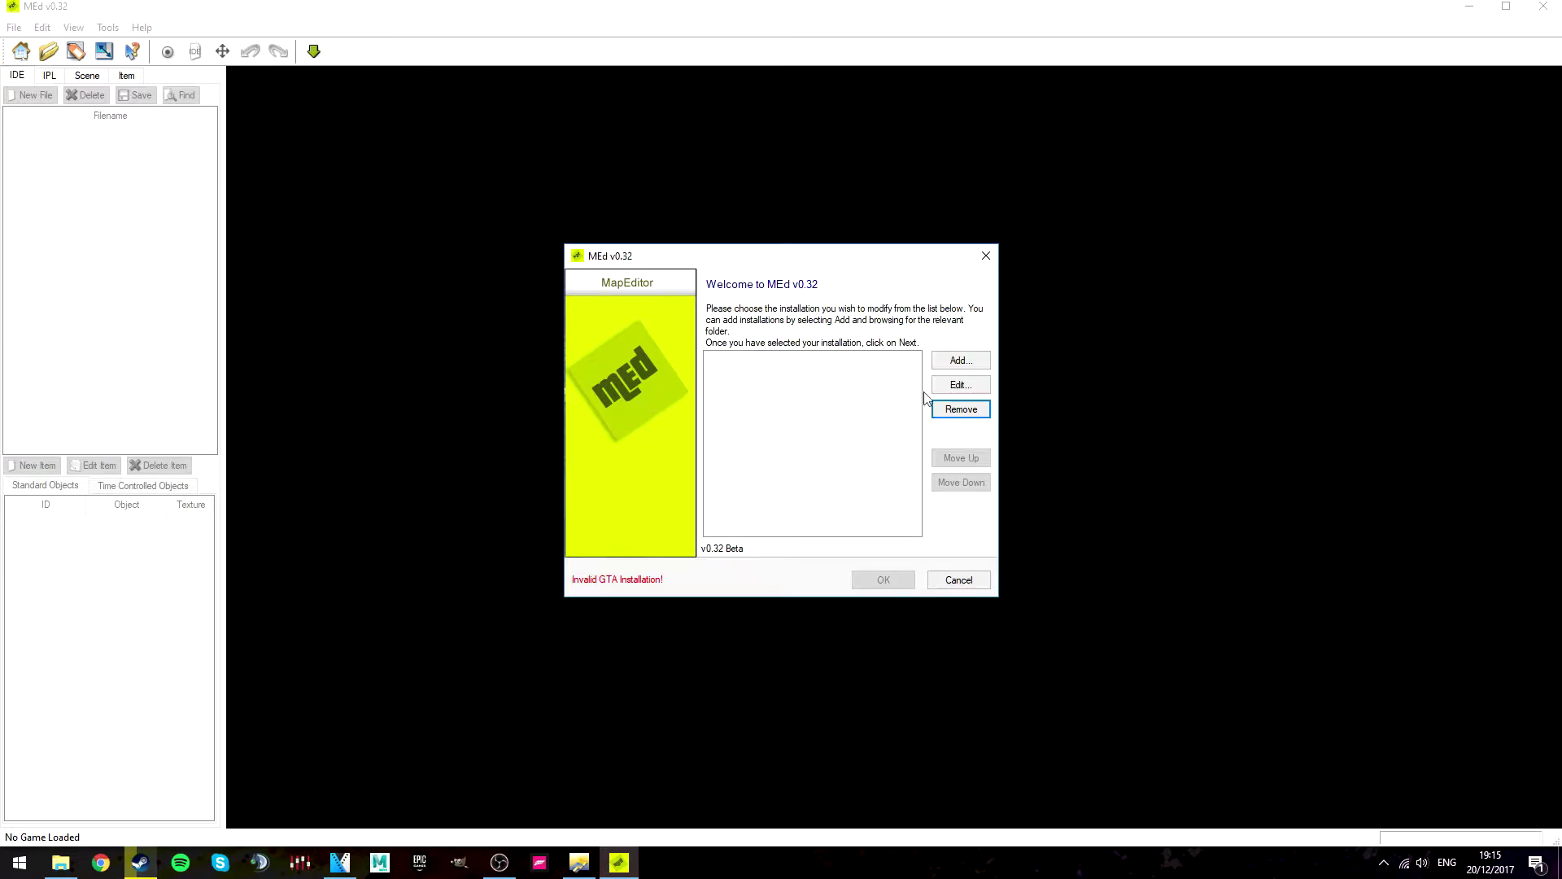
Add a GTA installation named GTA SA Tutorial, pointing to steamapps/common/Grand Theft Auto San Andreas, and load it
left_click(968, 365)
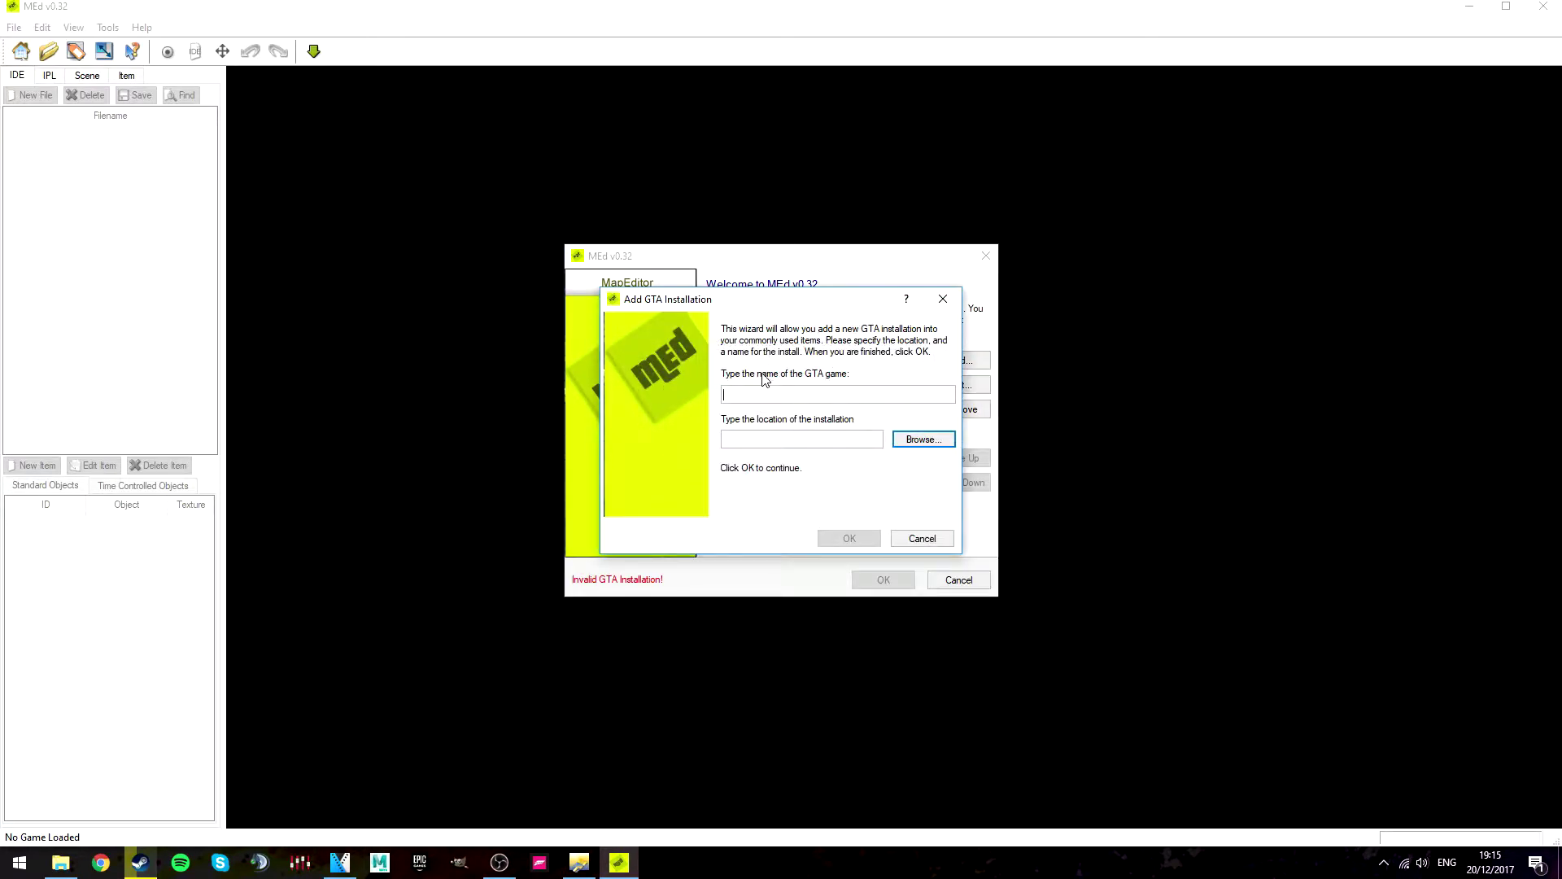
type("fjghanh")
double_click(784, 393)
type("GTA SA Tutorial")
left_click(925, 439)
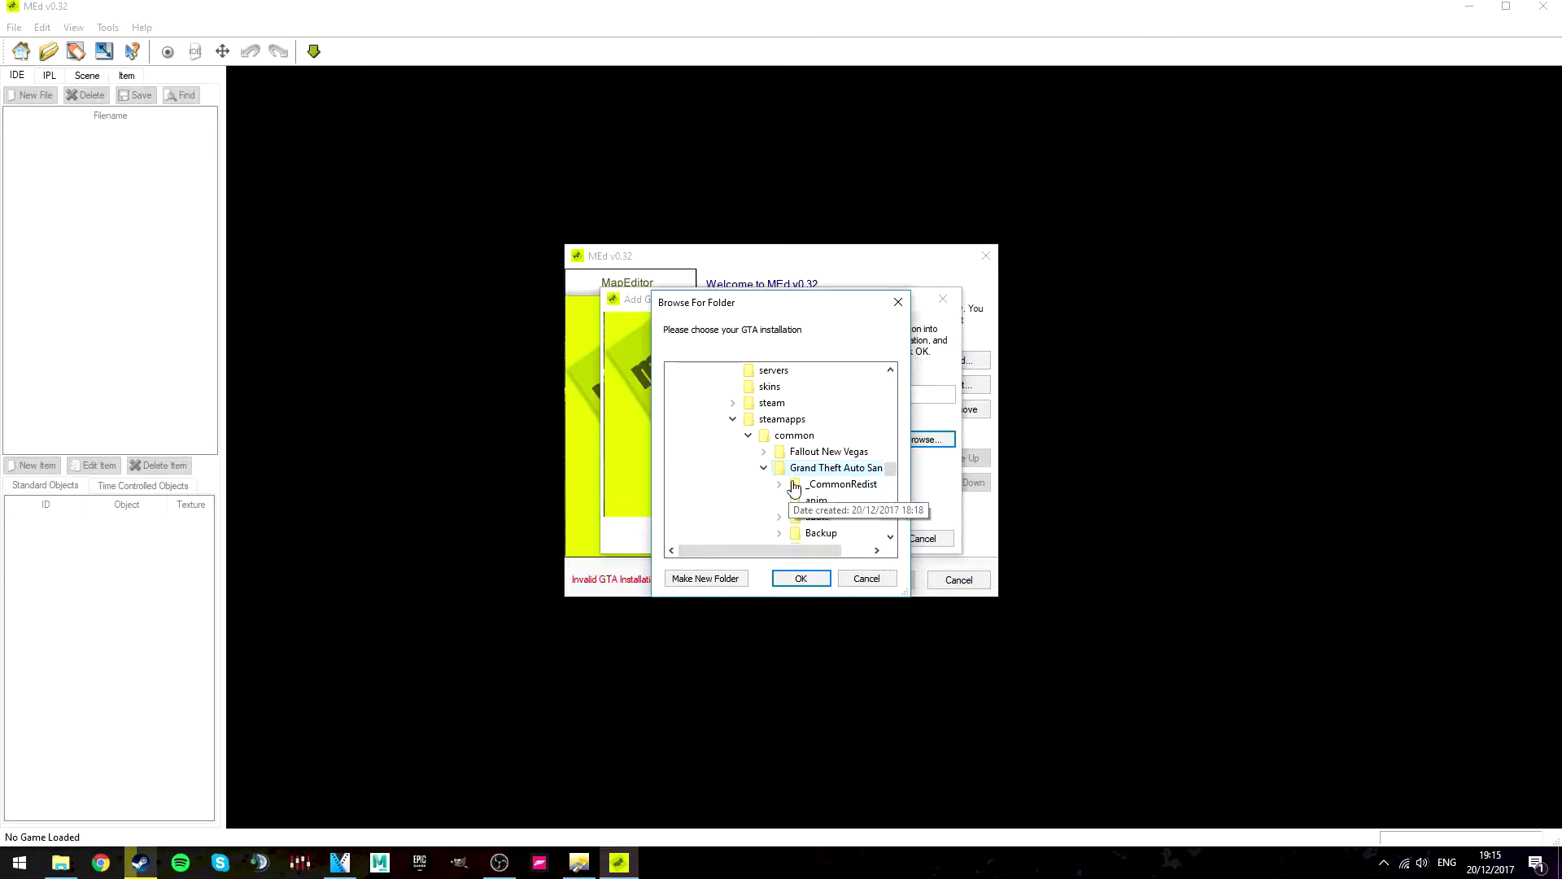
left_click(801, 577)
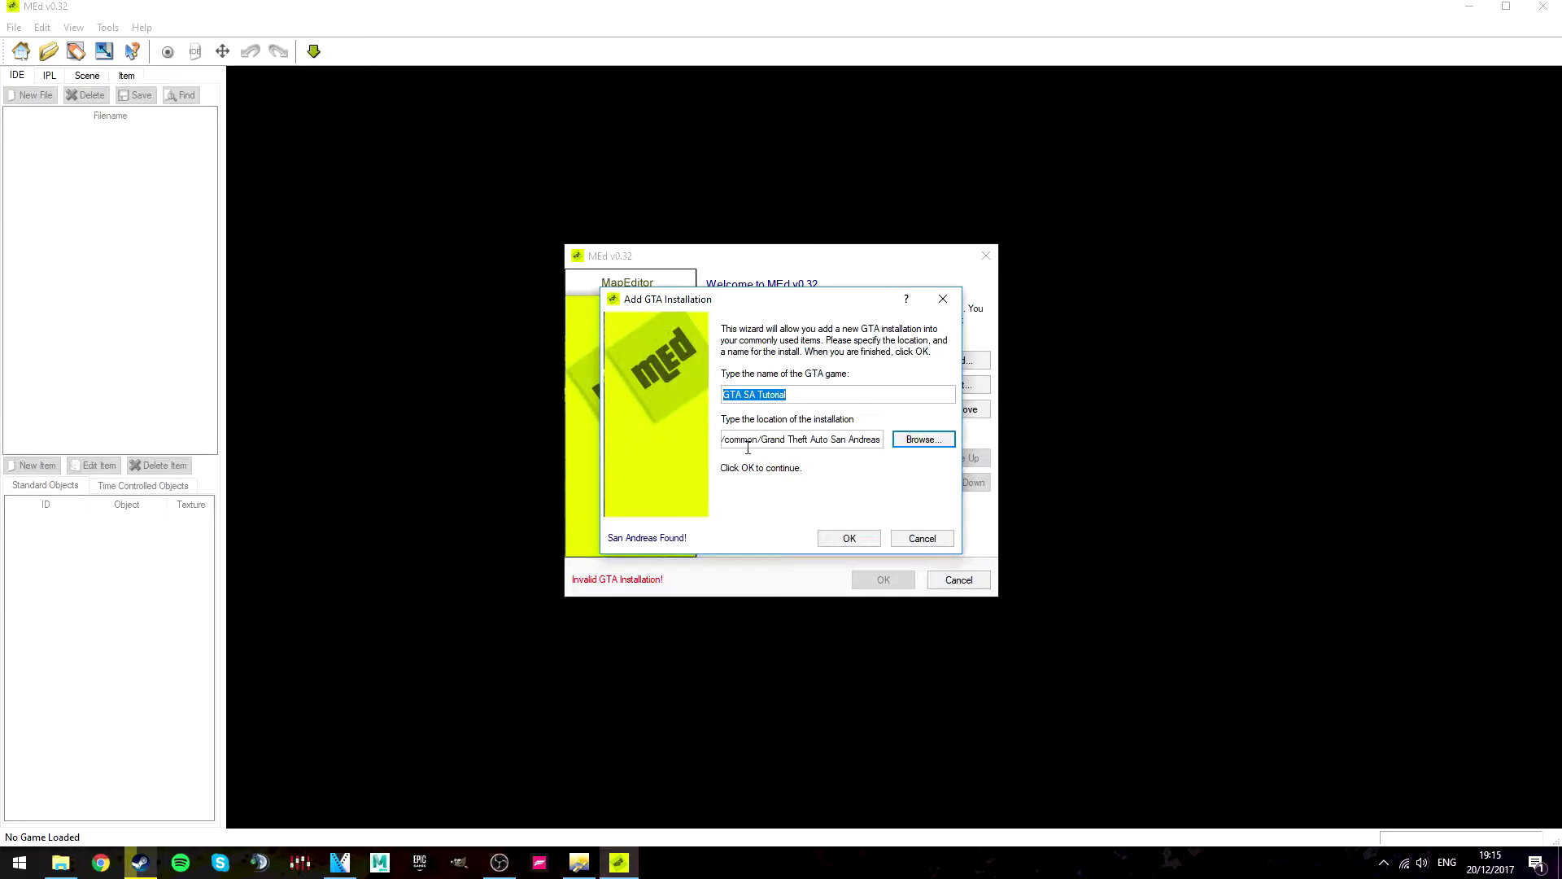
left_click_drag(748, 447, 623, 450)
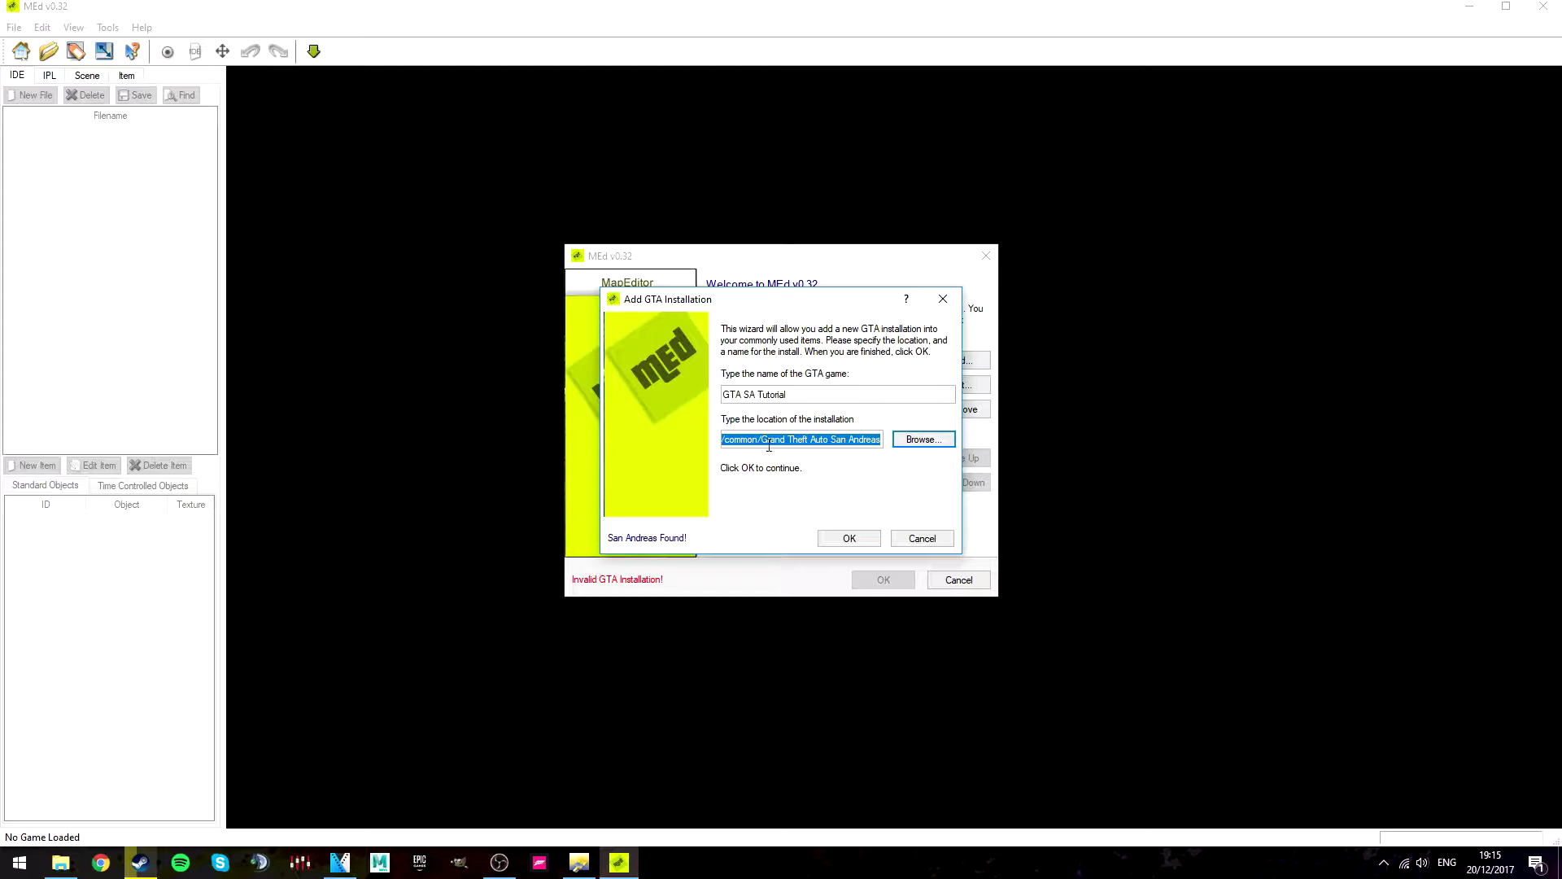
left_click(803, 446)
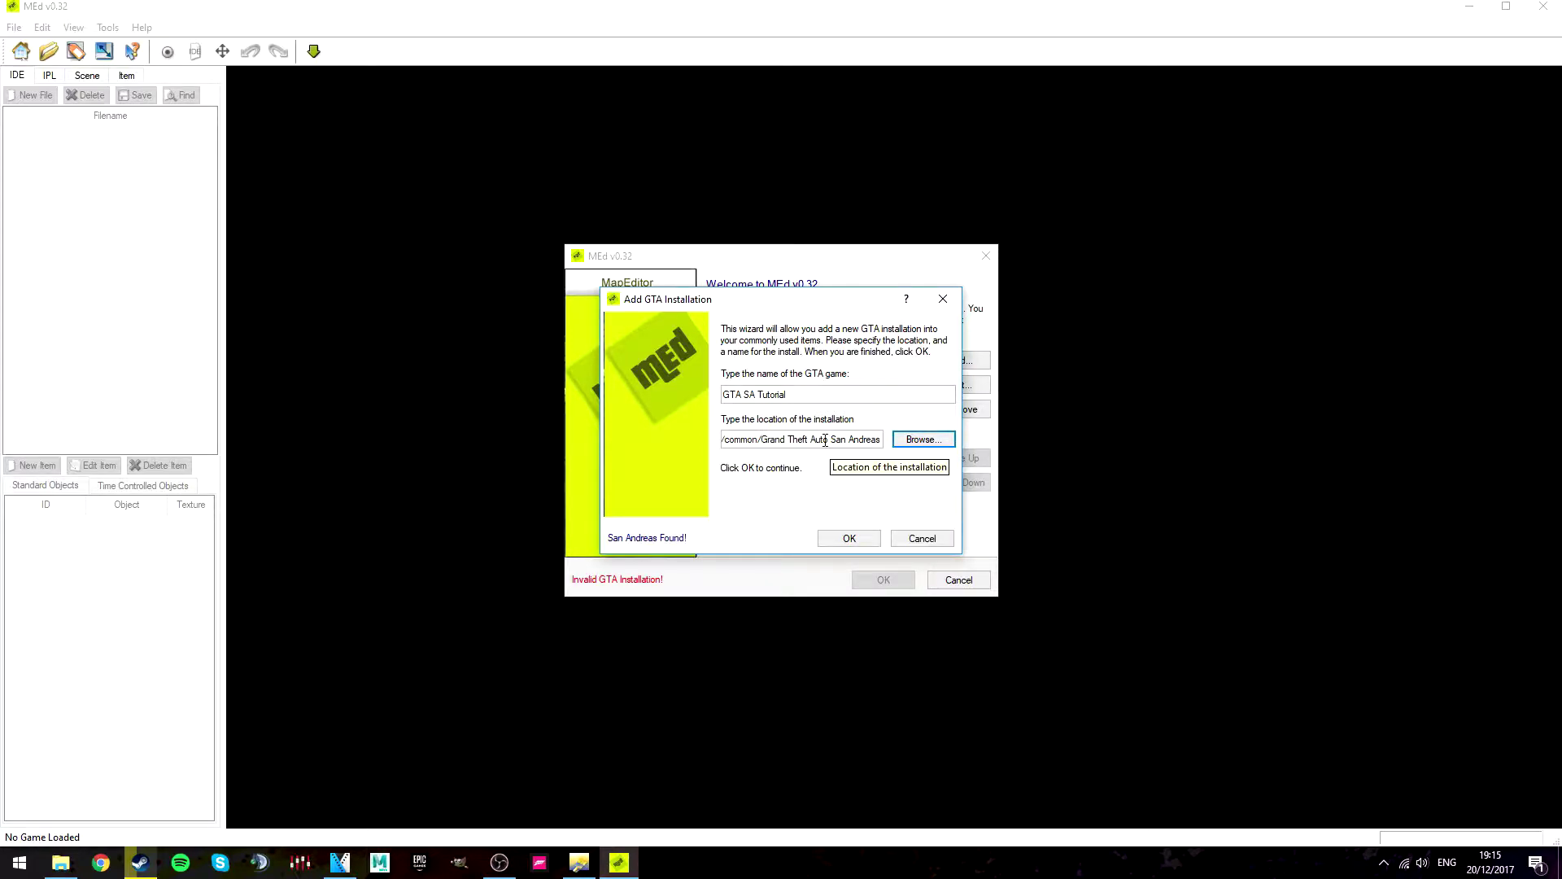
left_click_drag(779, 437, 892, 434)
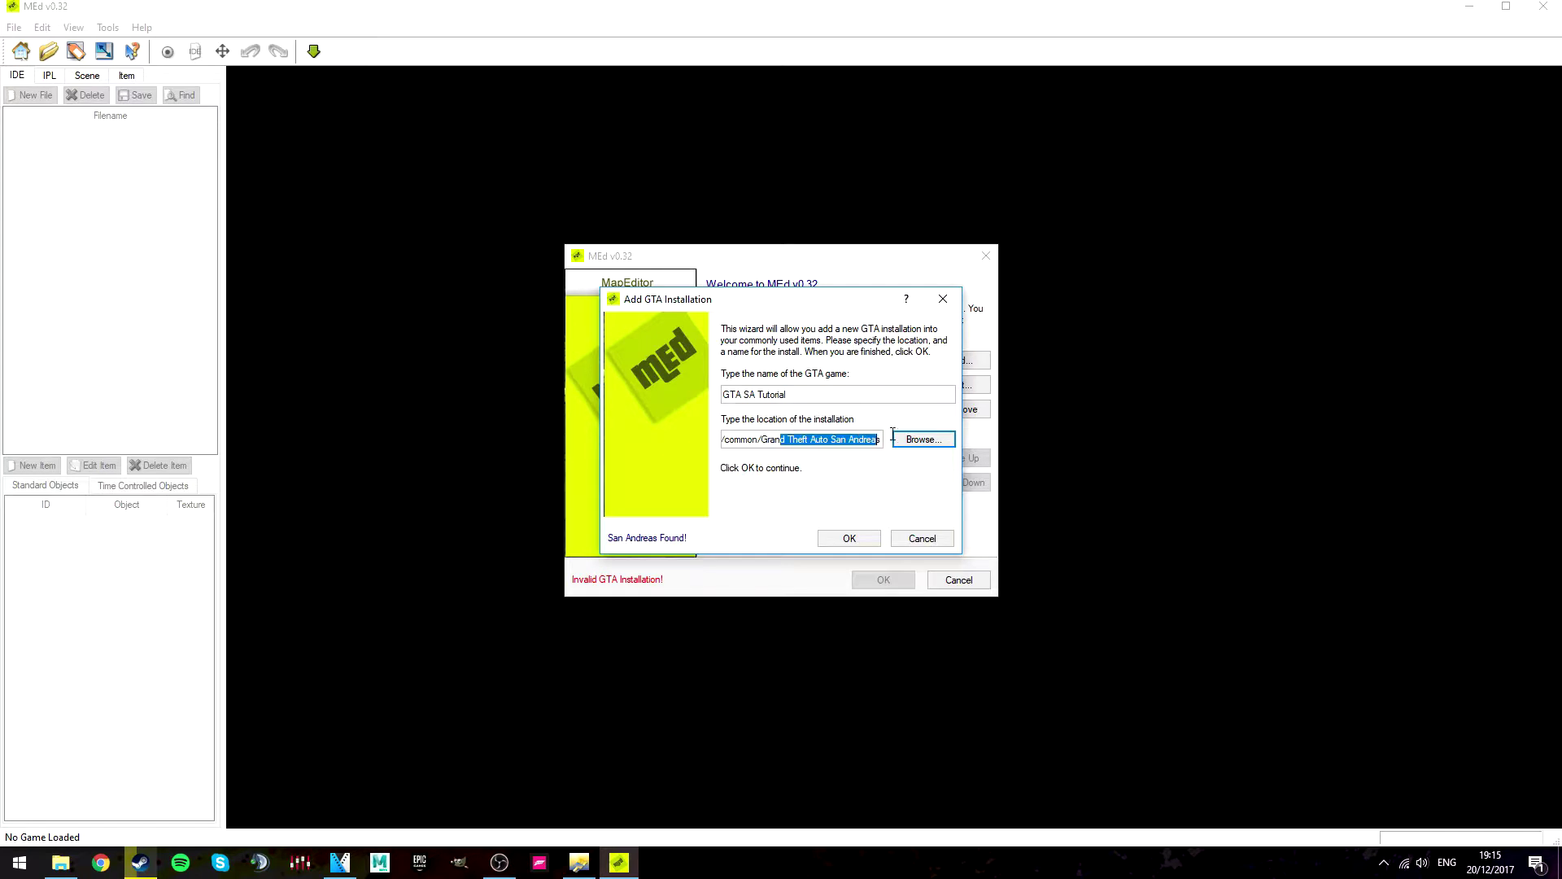
left_click(838, 535)
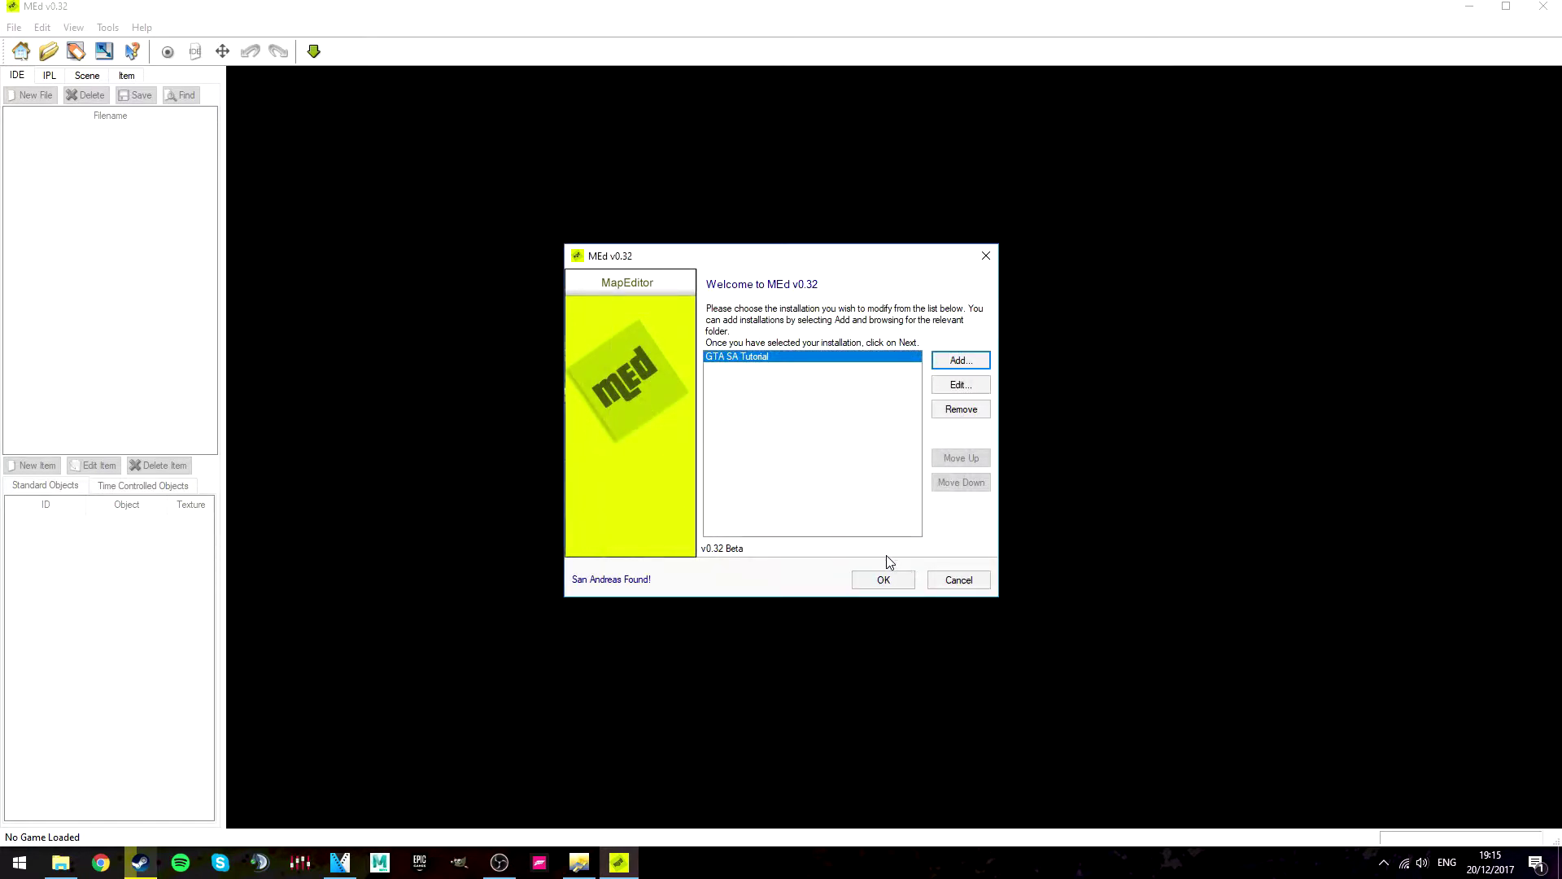
left_click(883, 576)
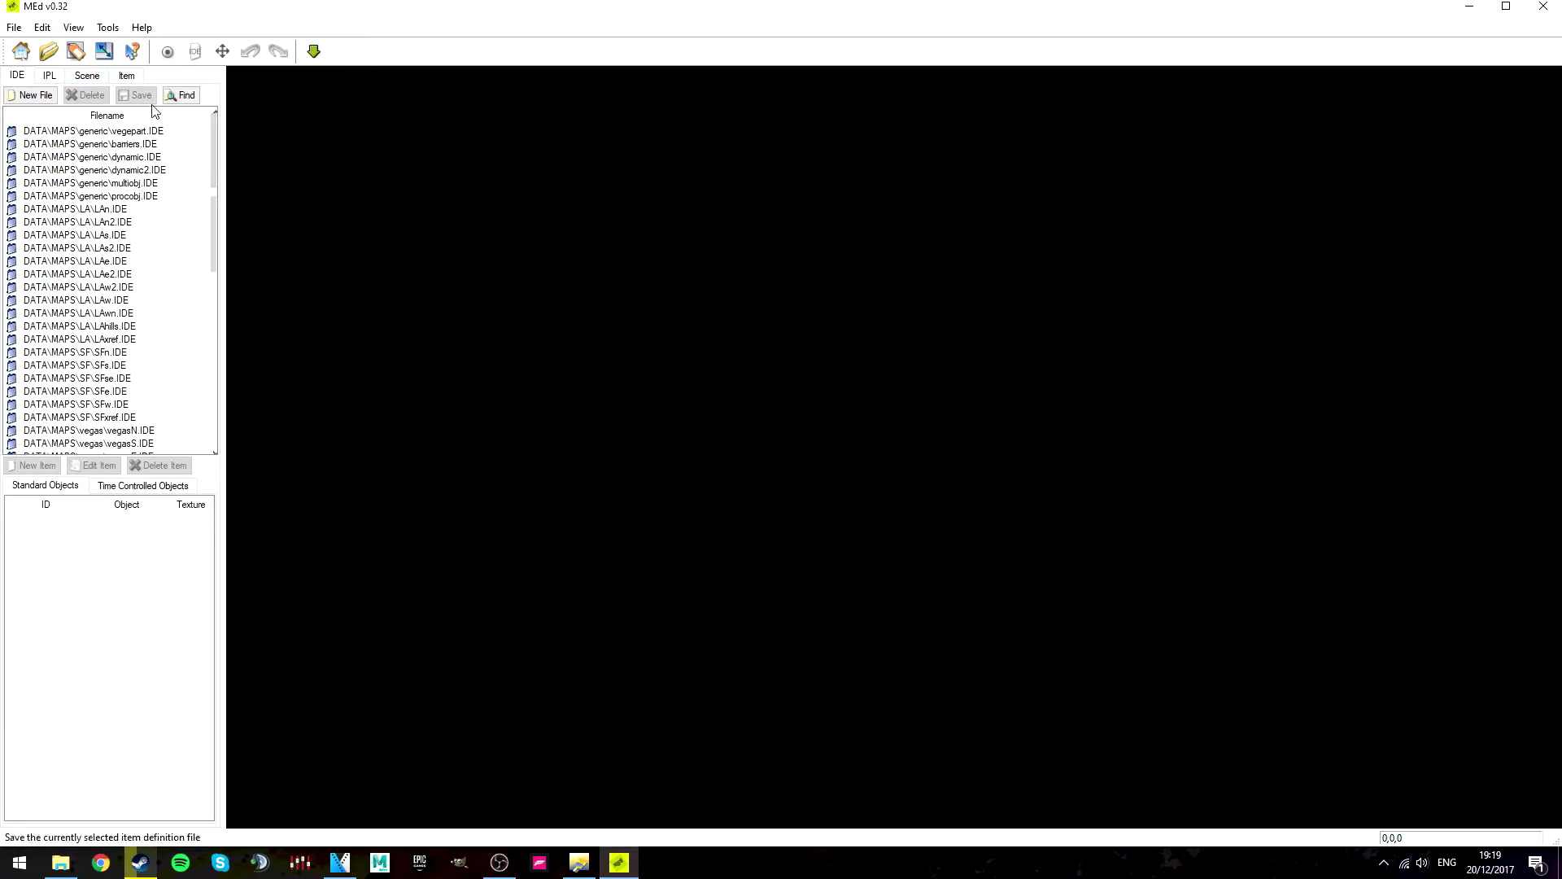
Start MEd.exe from the MED folder again and load the grand theft auto installation
left_click(1505, 7)
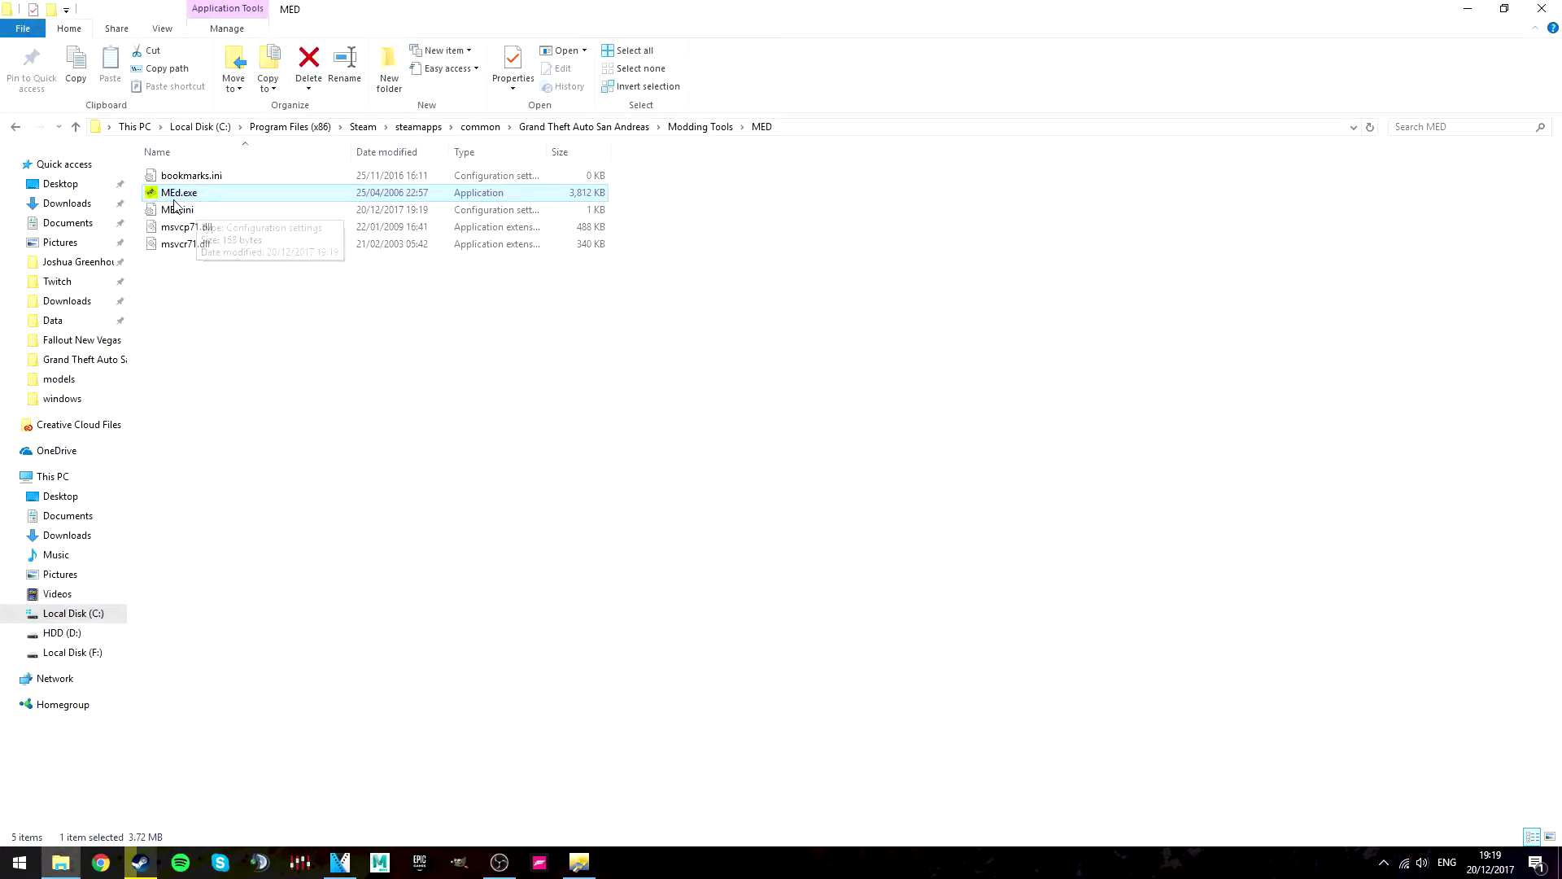
double_click(183, 194)
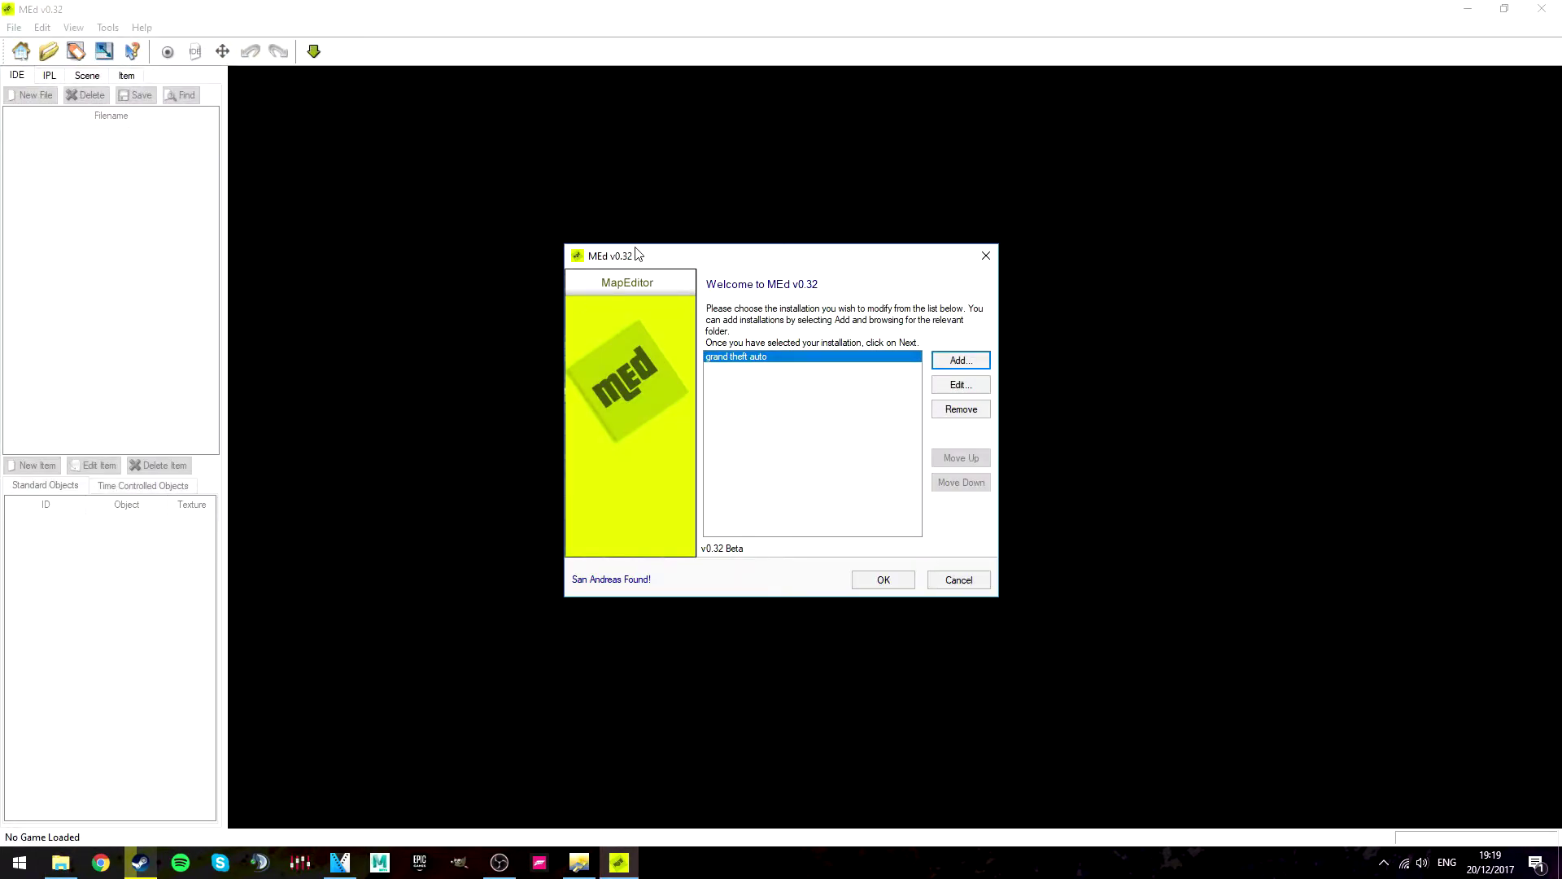
left_click_drag(596, 262, 275, 225)
left_click(560, 534)
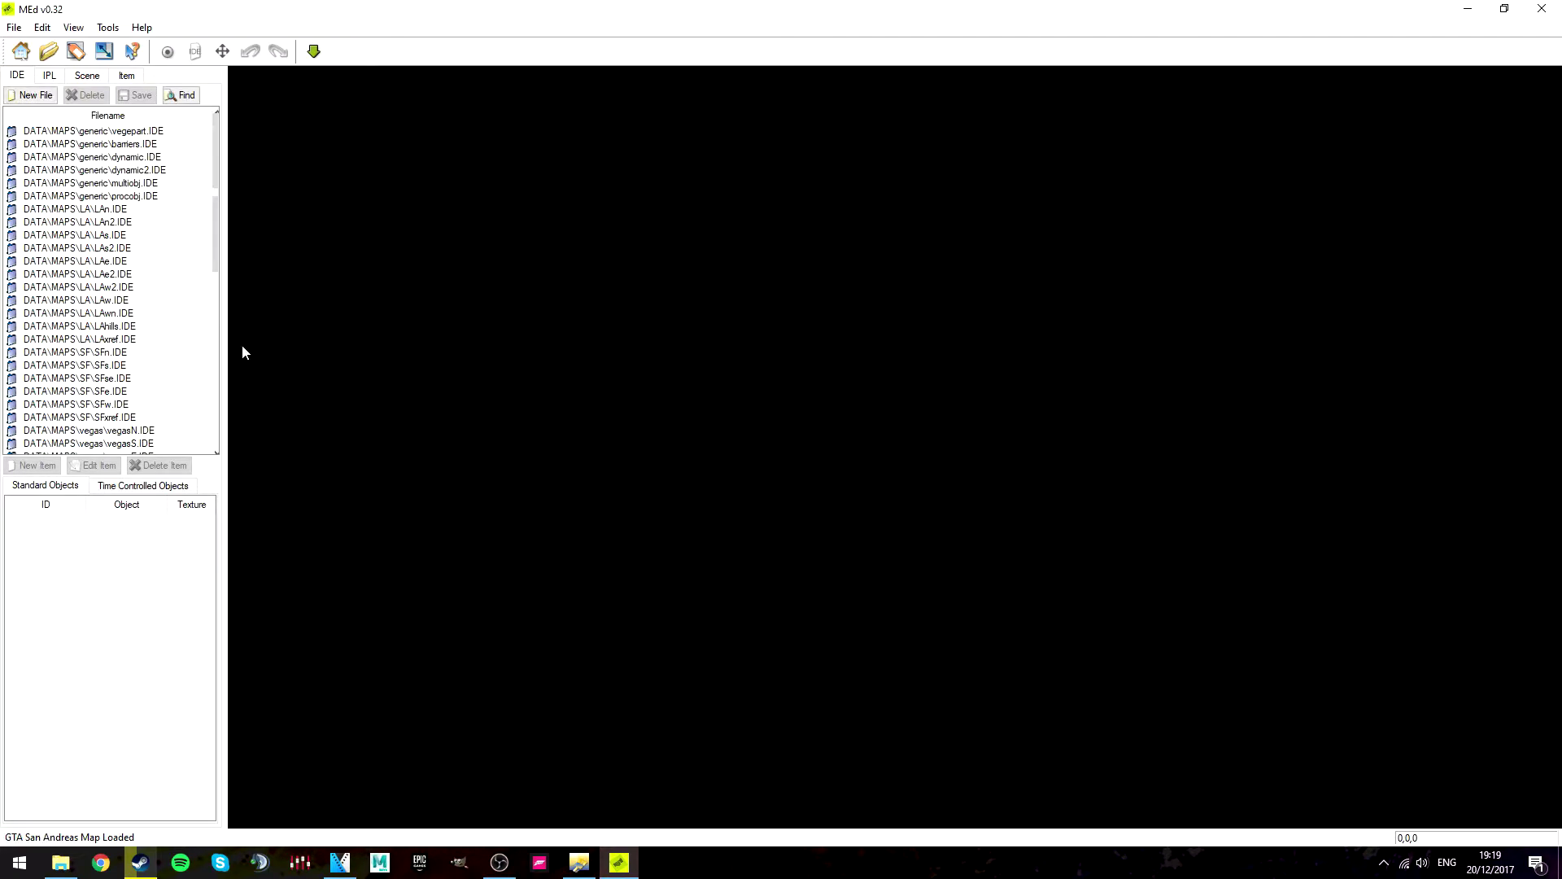
Enable DATA/MAPS/LA/LAe2.IPL in the scene's map file list and render it
left_click(88, 75)
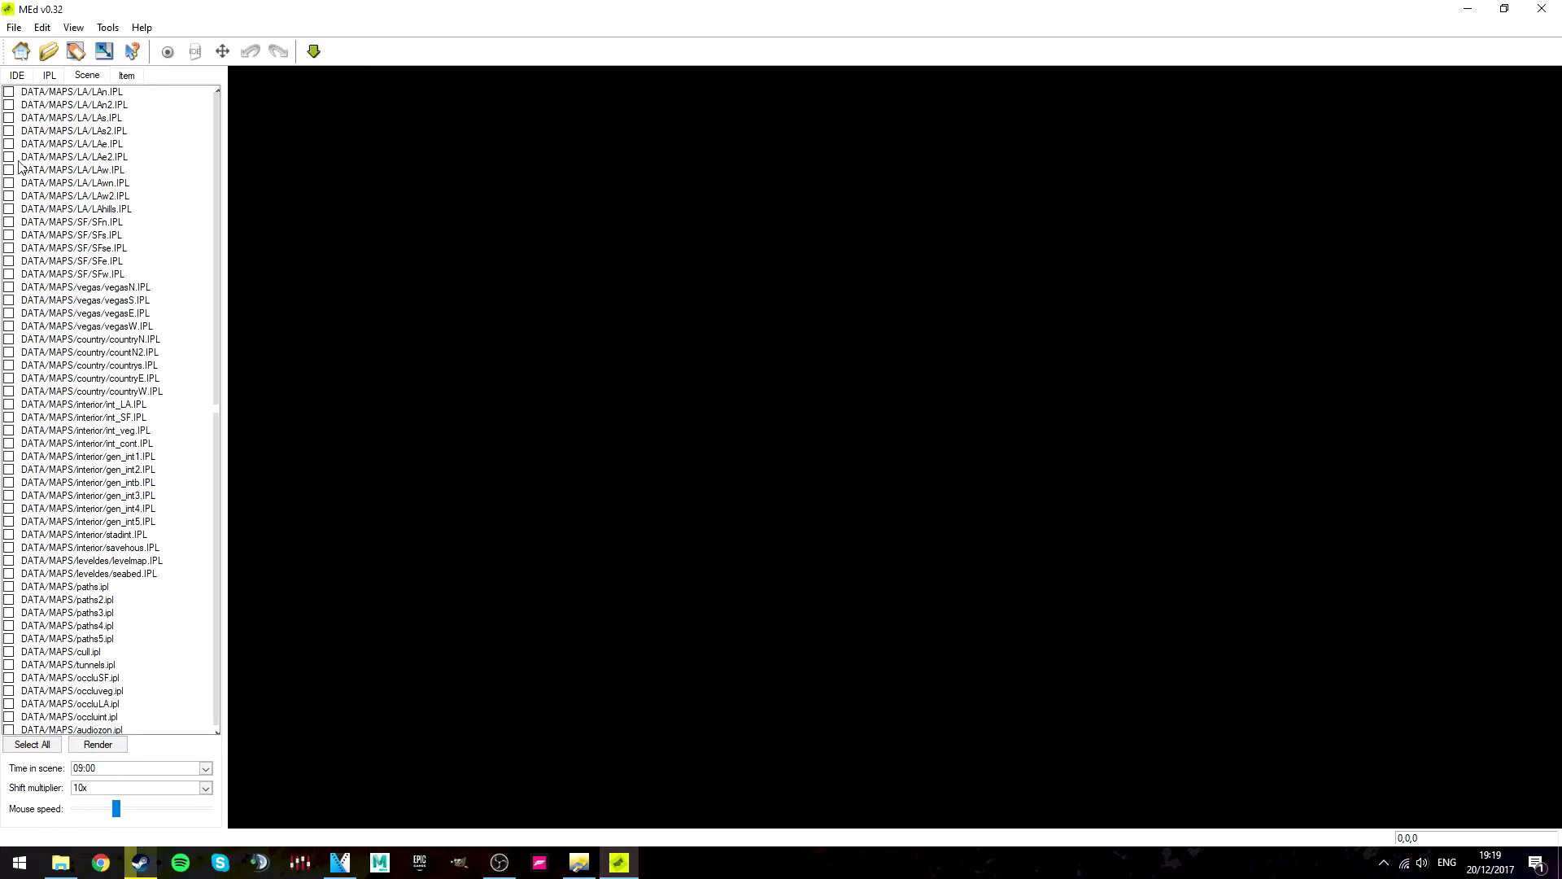
left_click(45, 159)
left_click(17, 74)
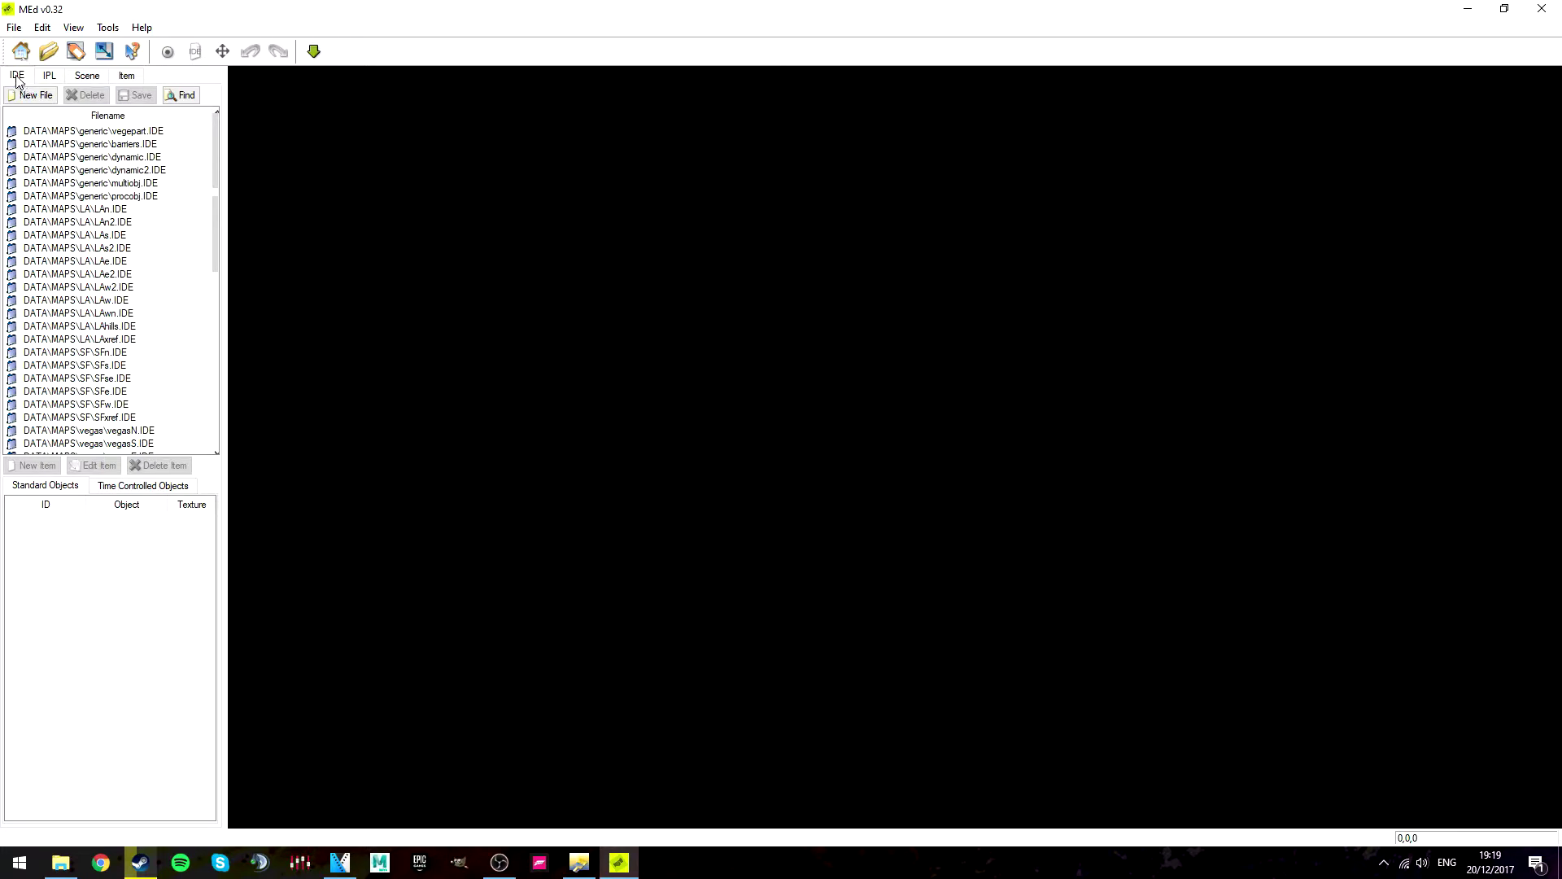
left_click(87, 75)
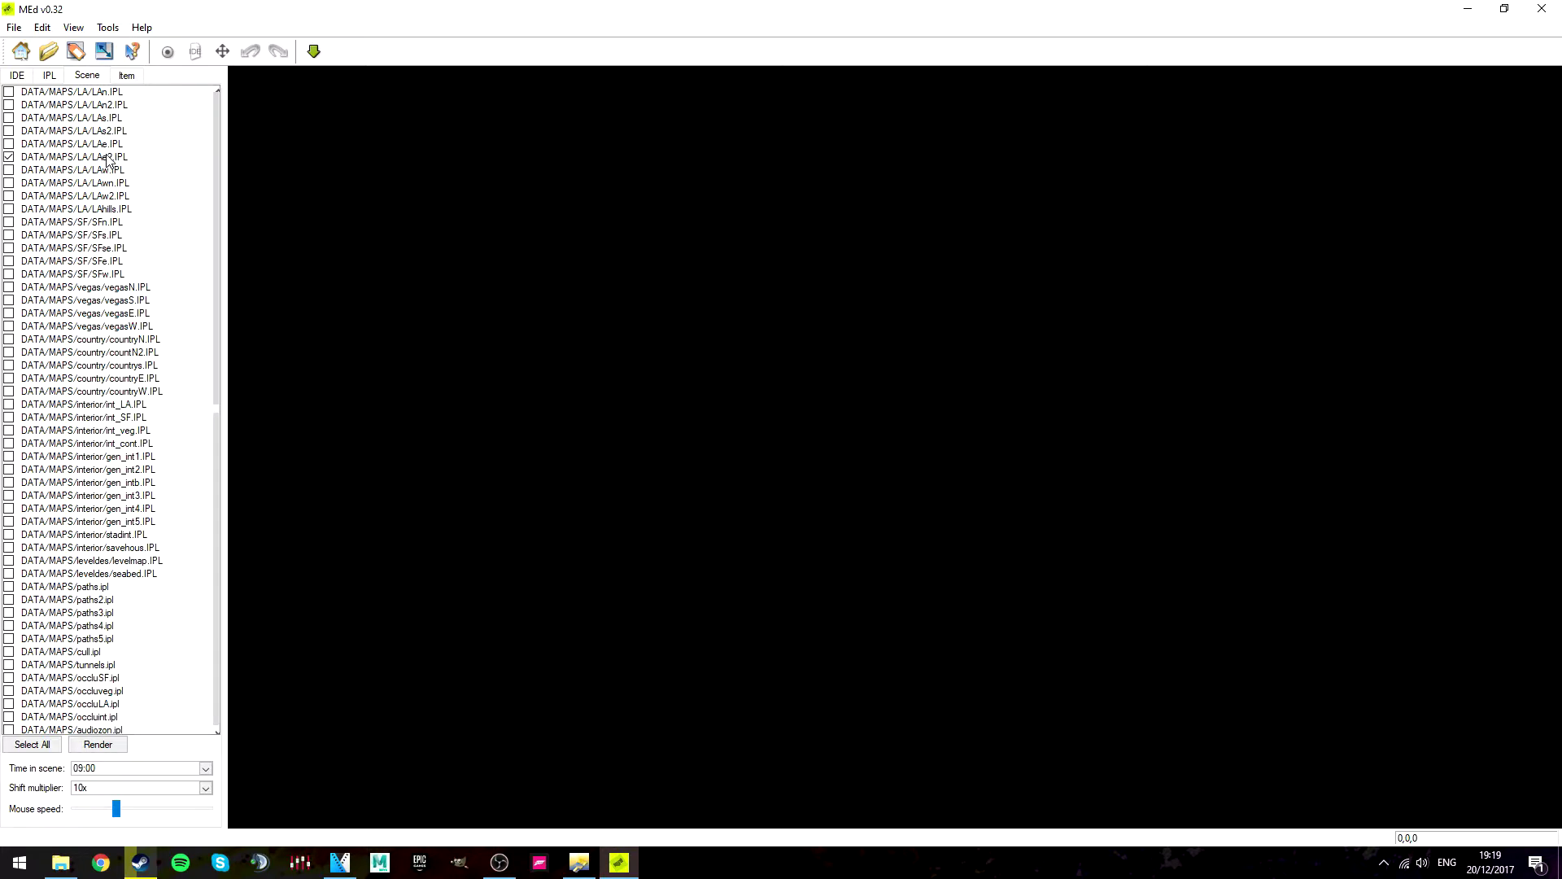
left_click(32, 159)
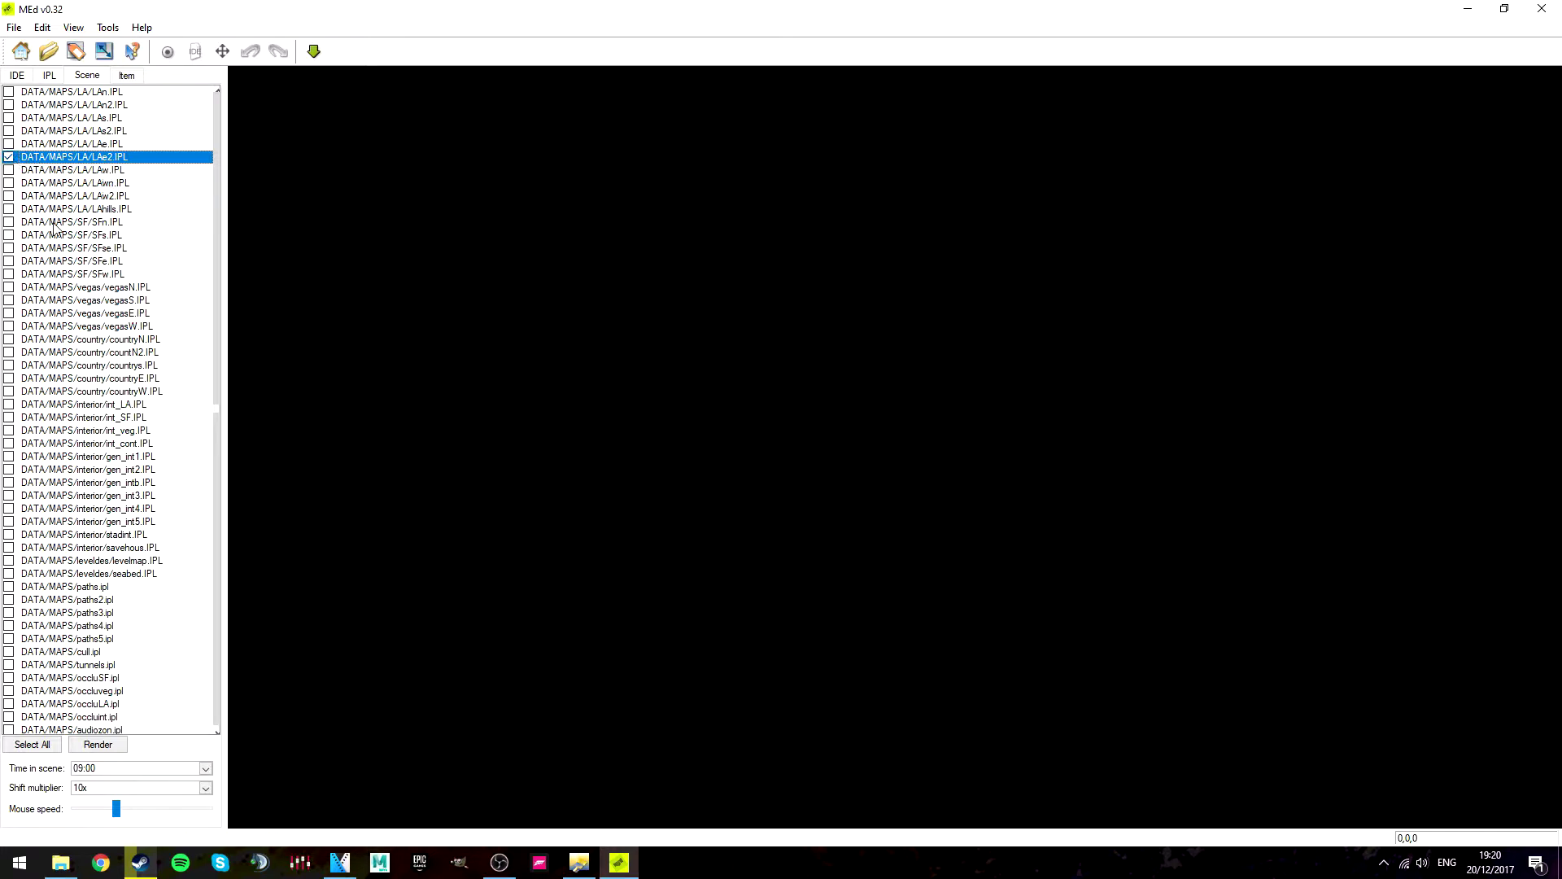
left_click(97, 744)
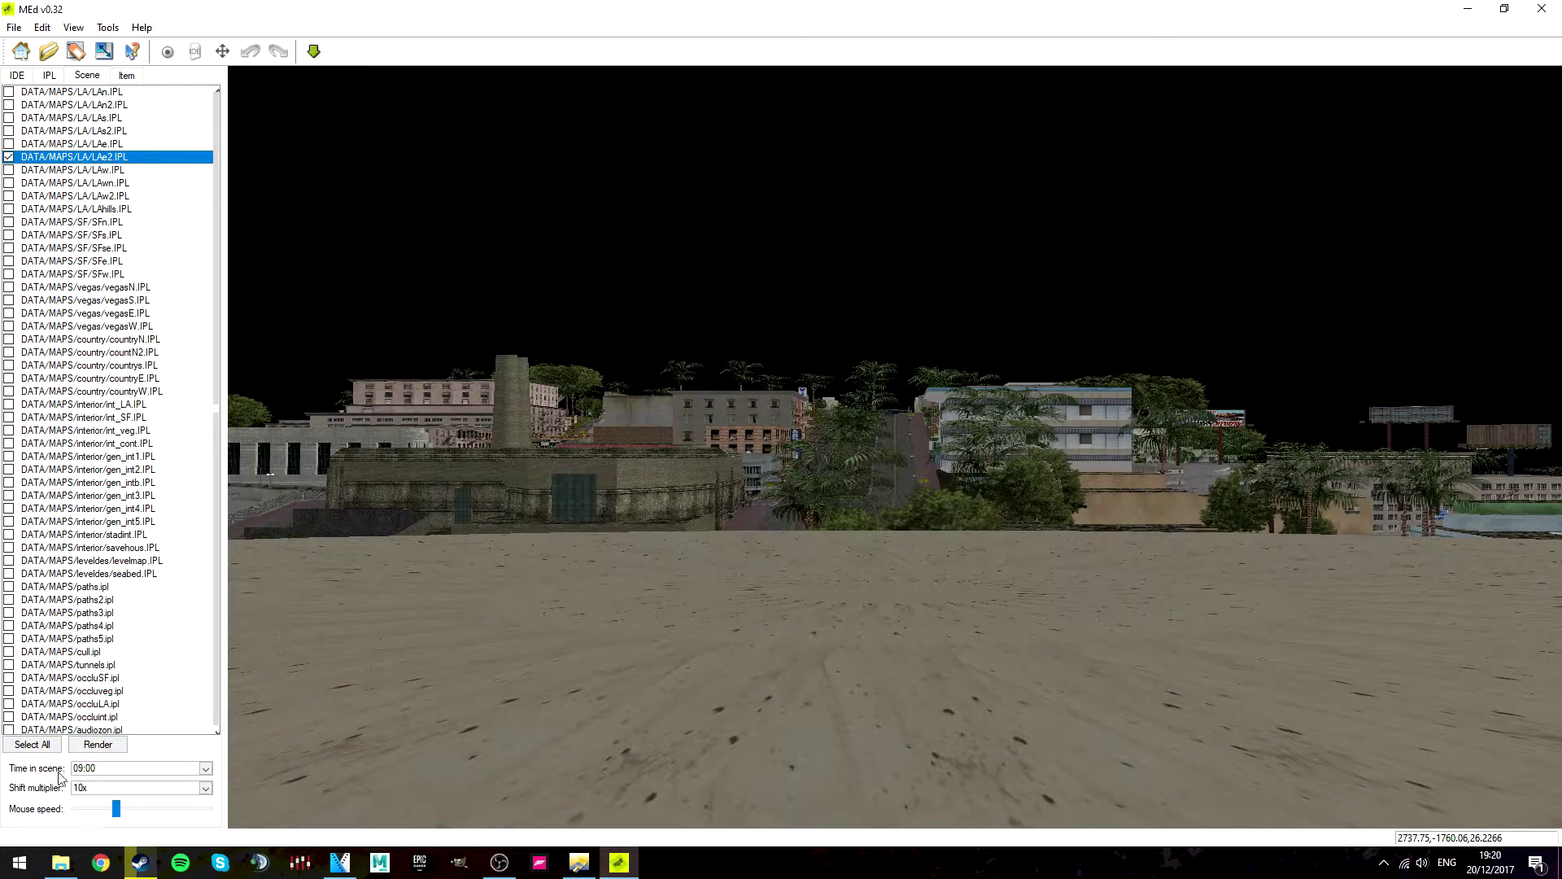
Inspect the front yard beside the blue-roofed house by selecting its spiky plants and ground, and clear the selection
right_click_drag(713, 397, 560, 520)
key("w")
key("w")
key("w")
key("w")
key("w")
key("s")
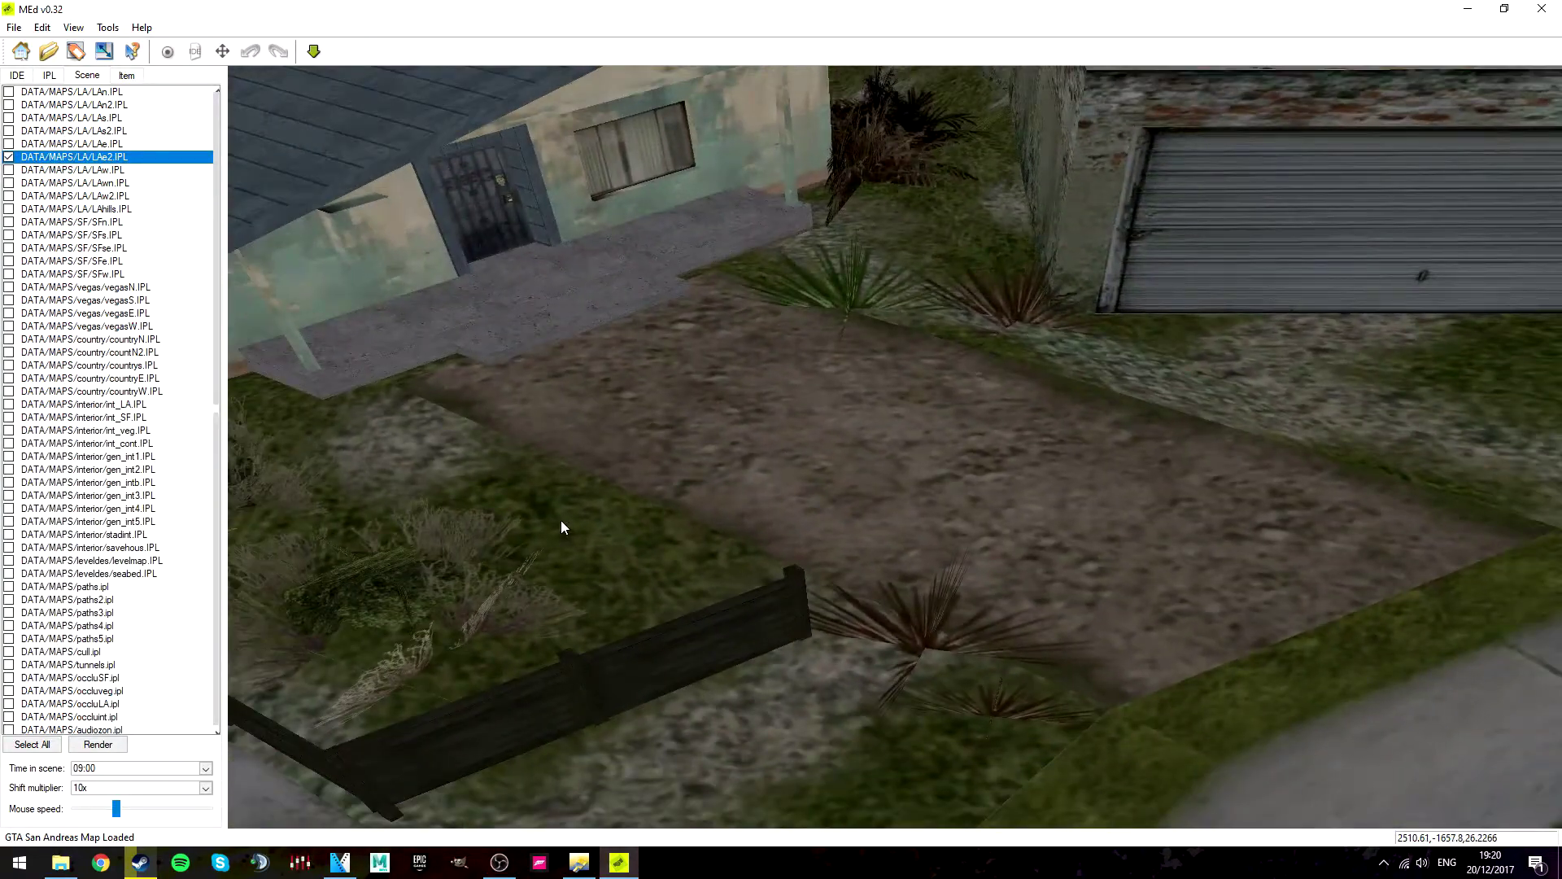
left_click(989, 297)
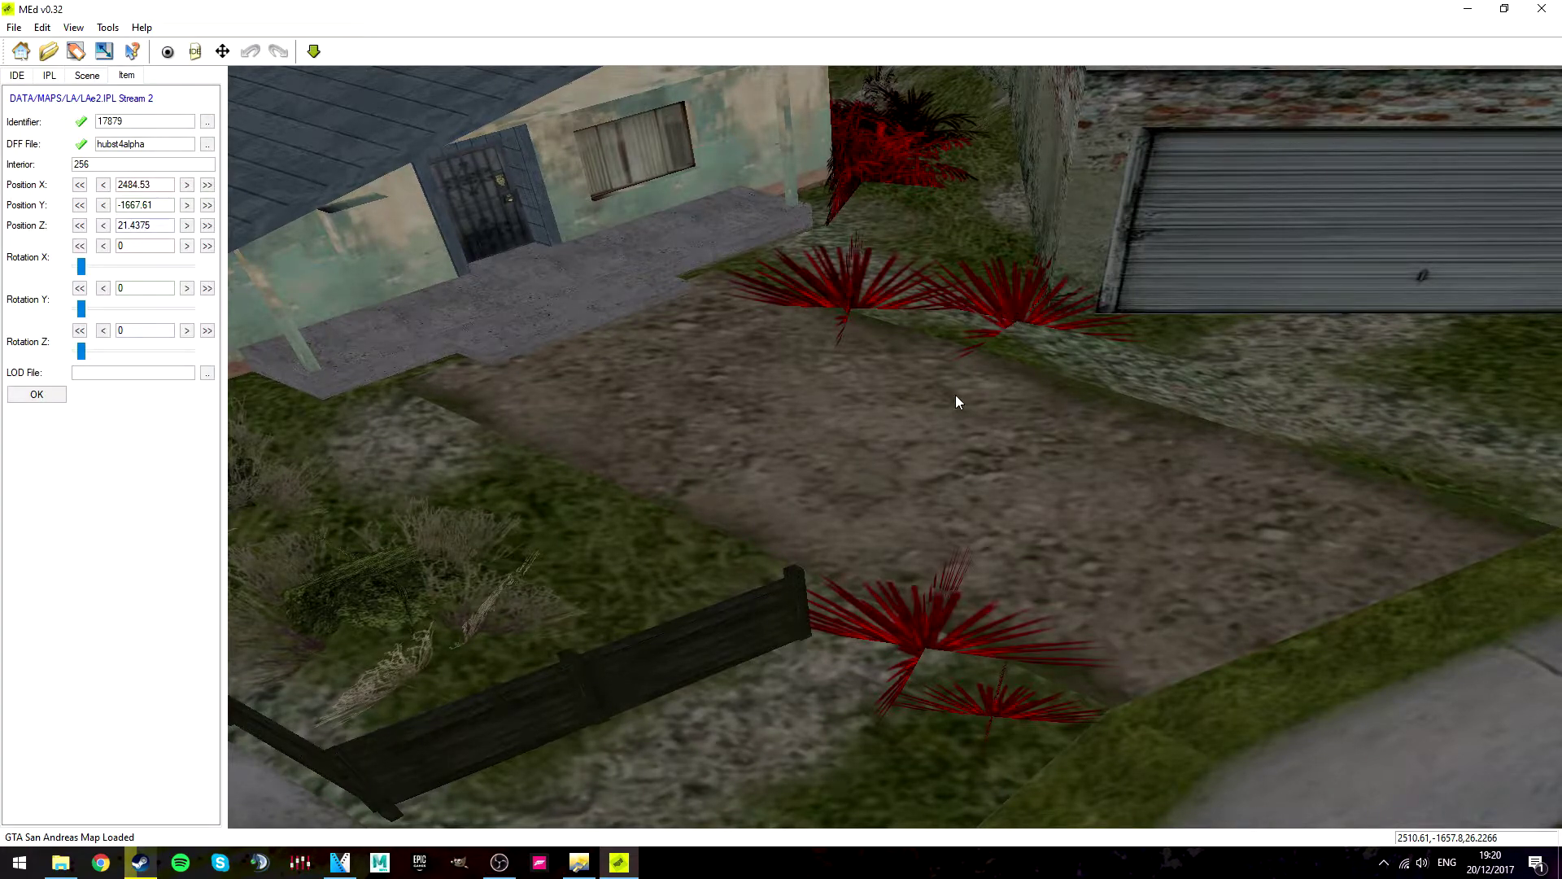
left_click(617, 458)
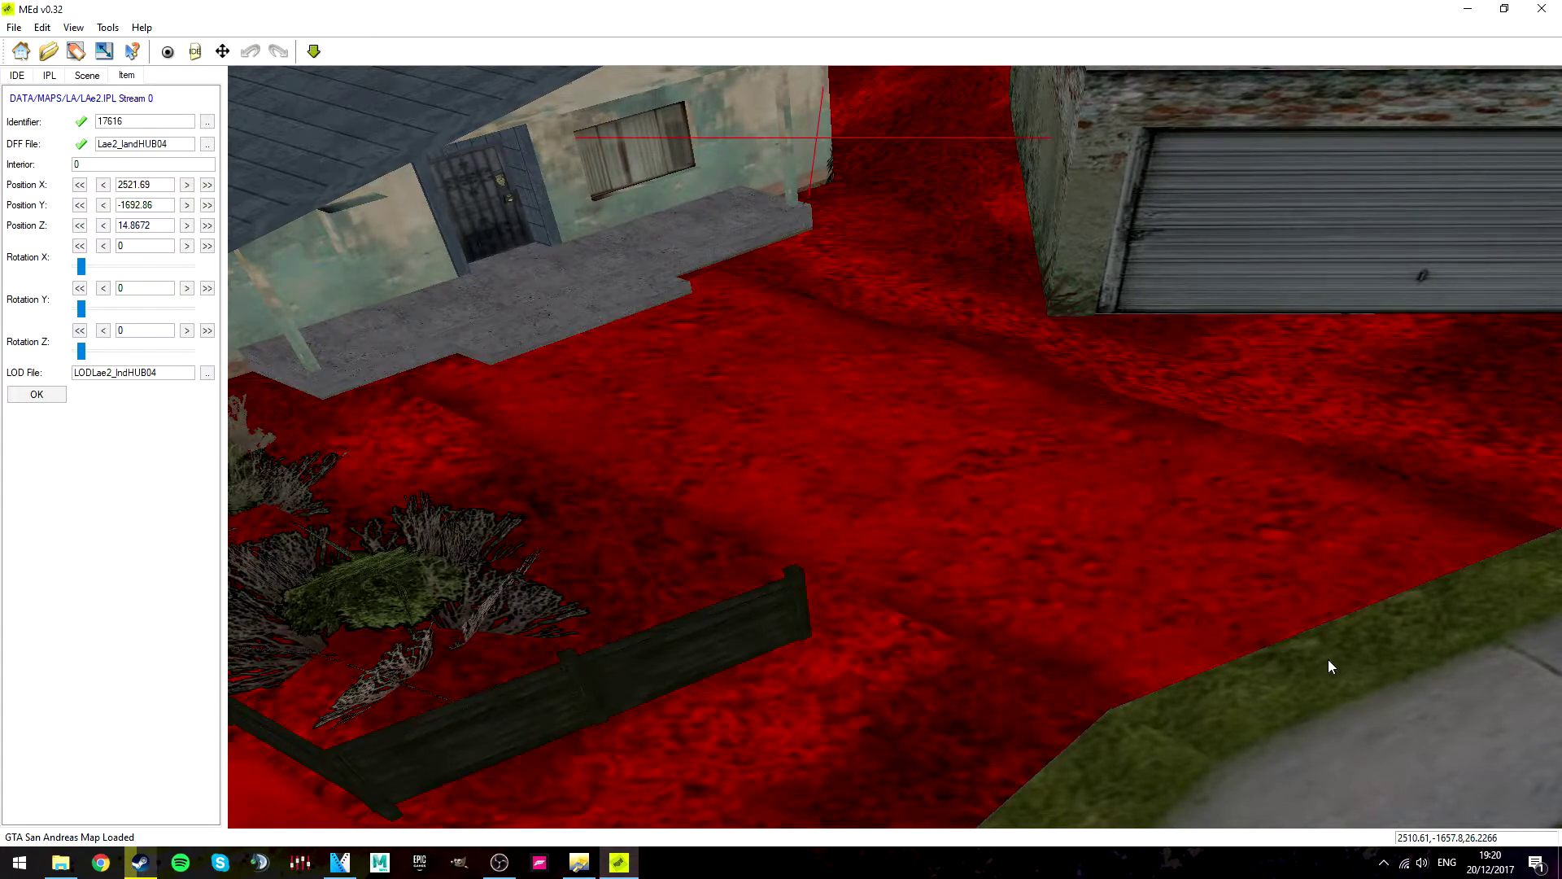
key("s")
key("Escape")
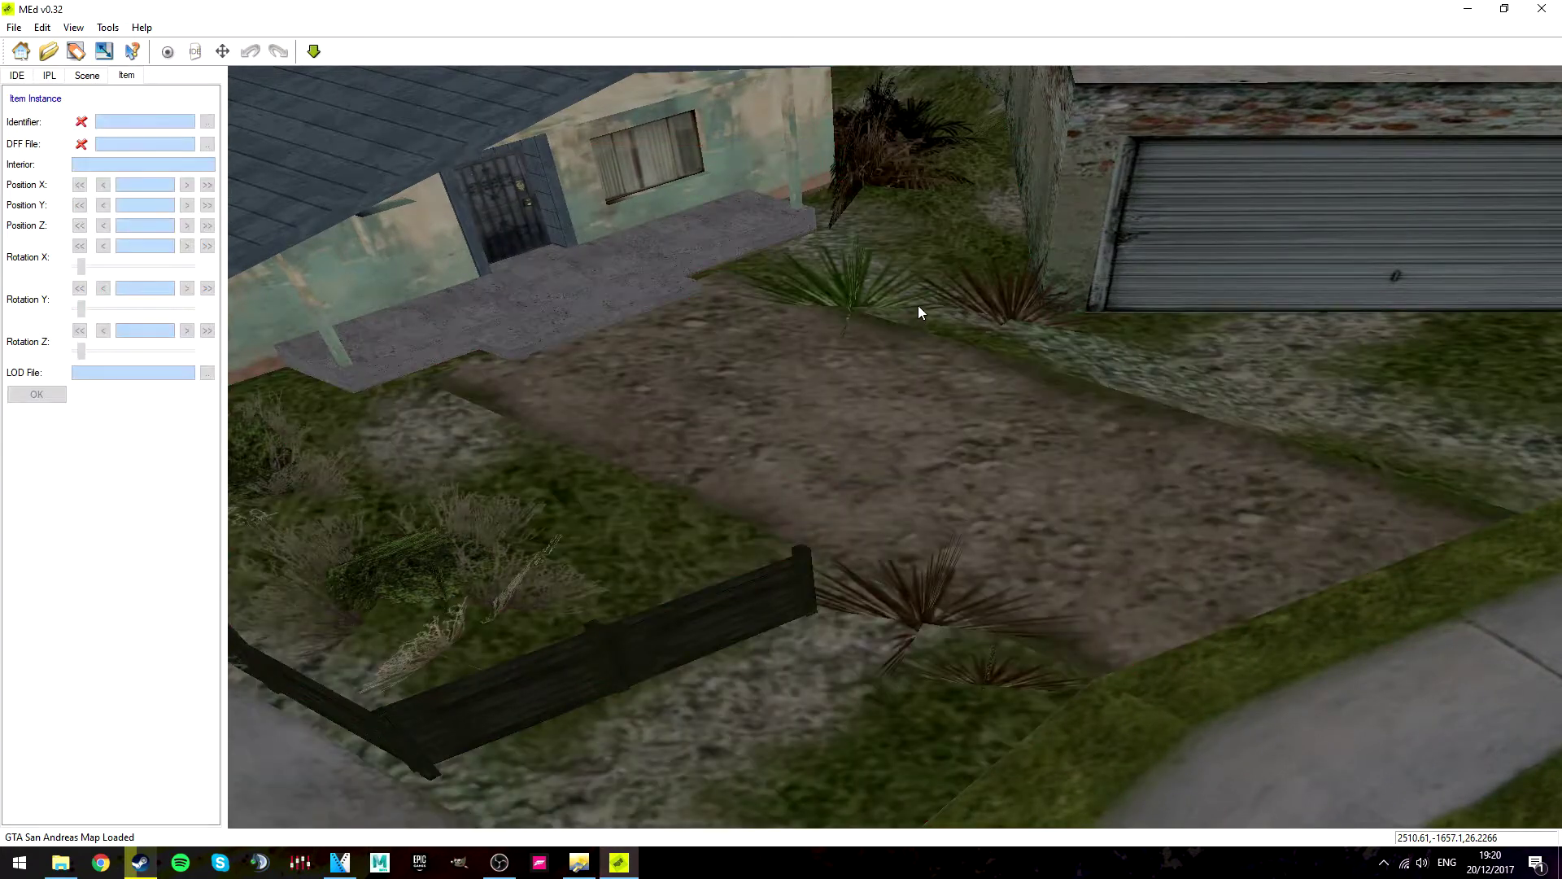
Select the green spiky plant beside the house's porch and open its item definition to read the texture name
left_click(856, 280)
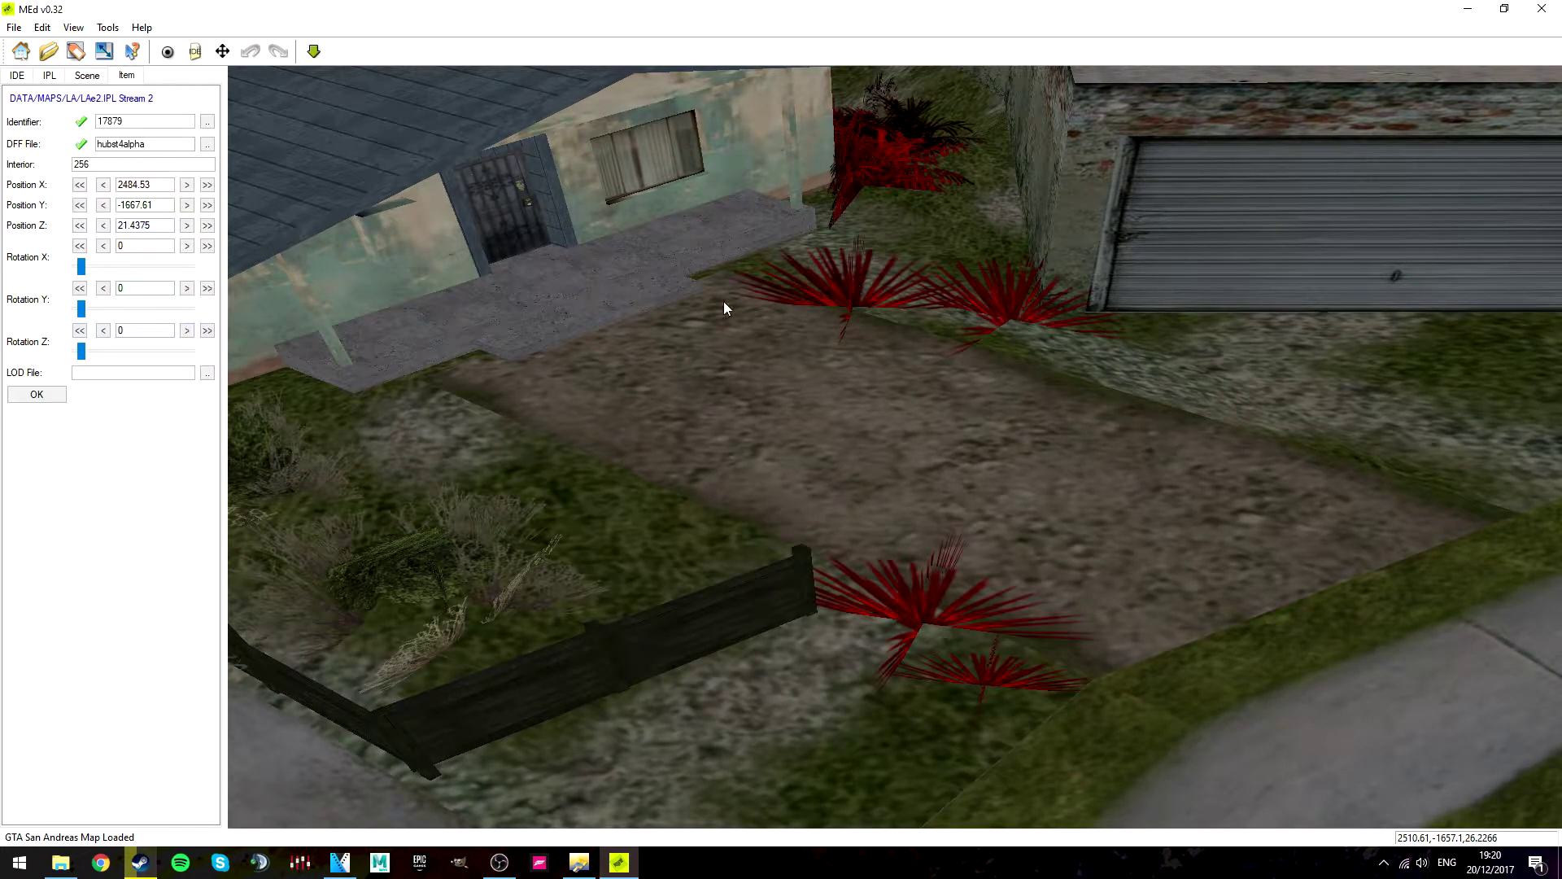
right_click(821, 281)
left_click(834, 448)
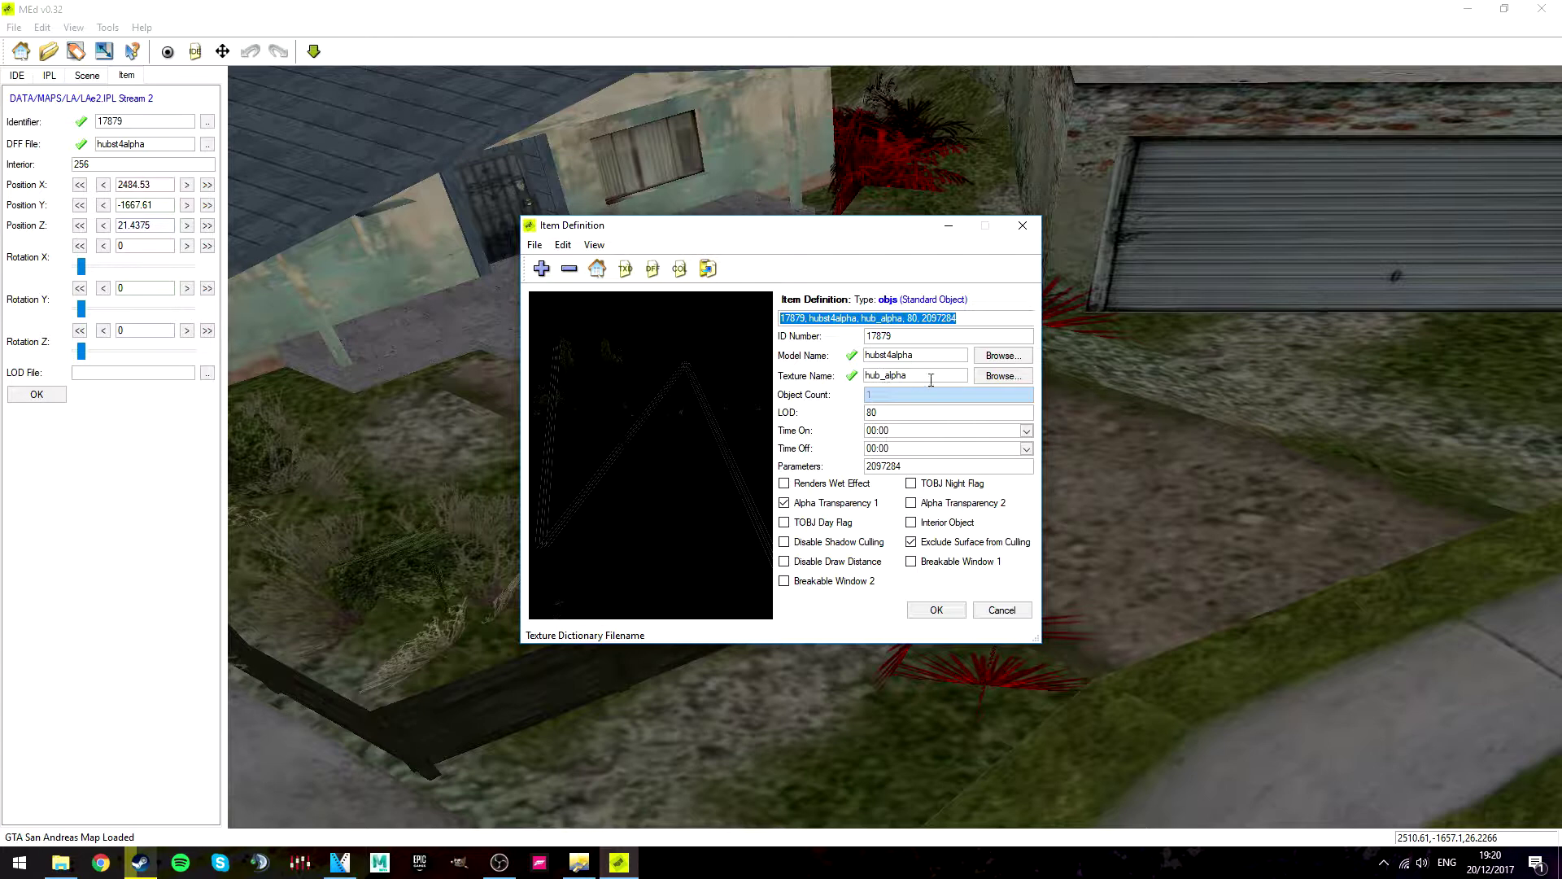
Switch to TXD Workshop, search the archive for hub_alpha and open hub_alpha.txd
left_click(579, 863)
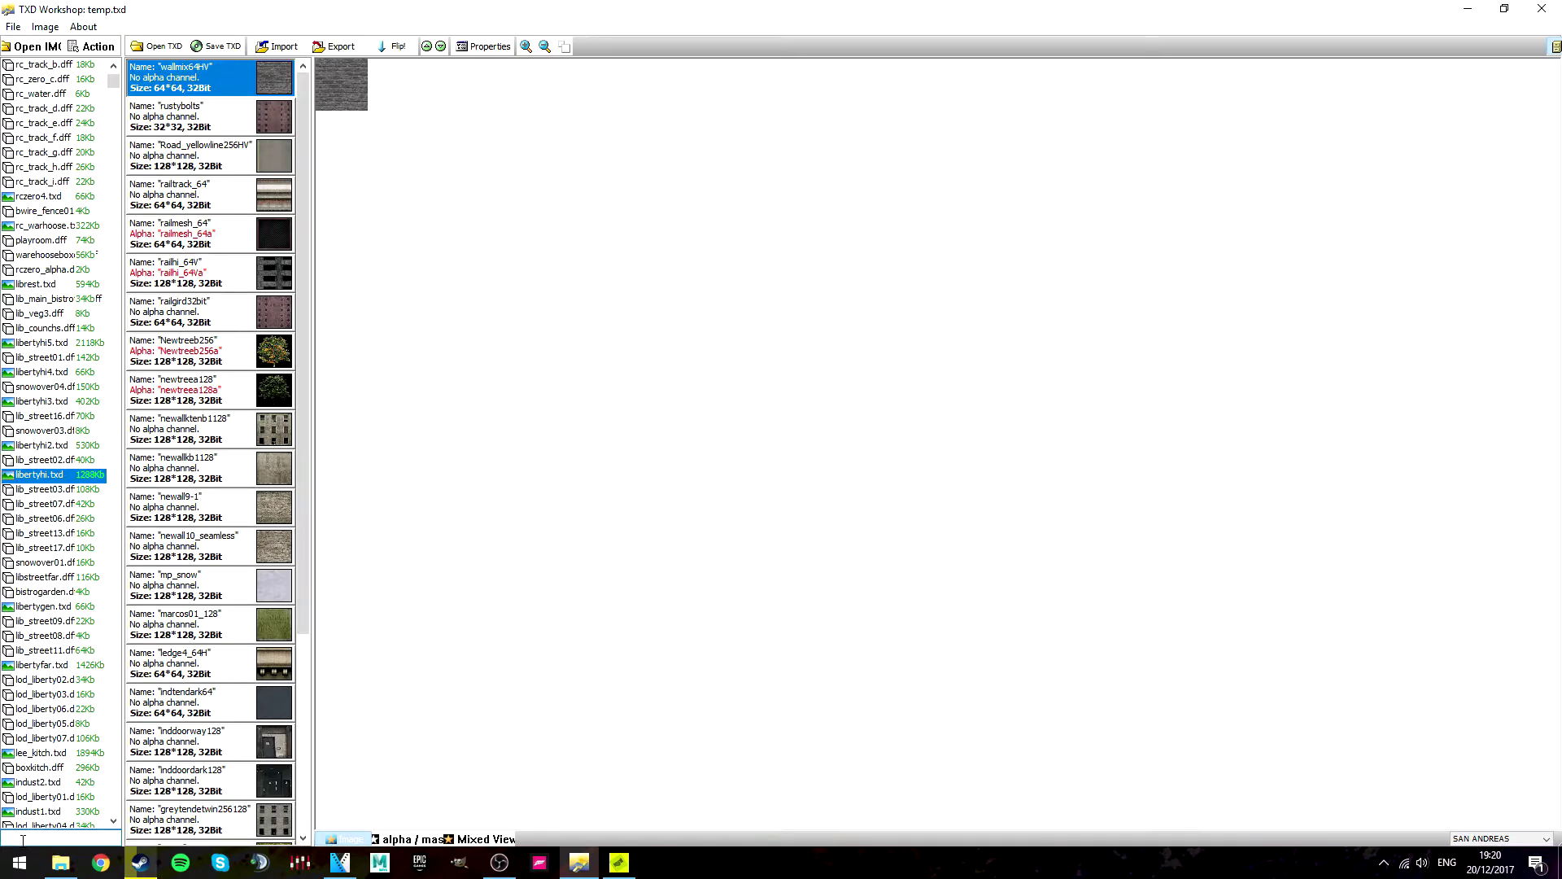
type("hub_alpha")
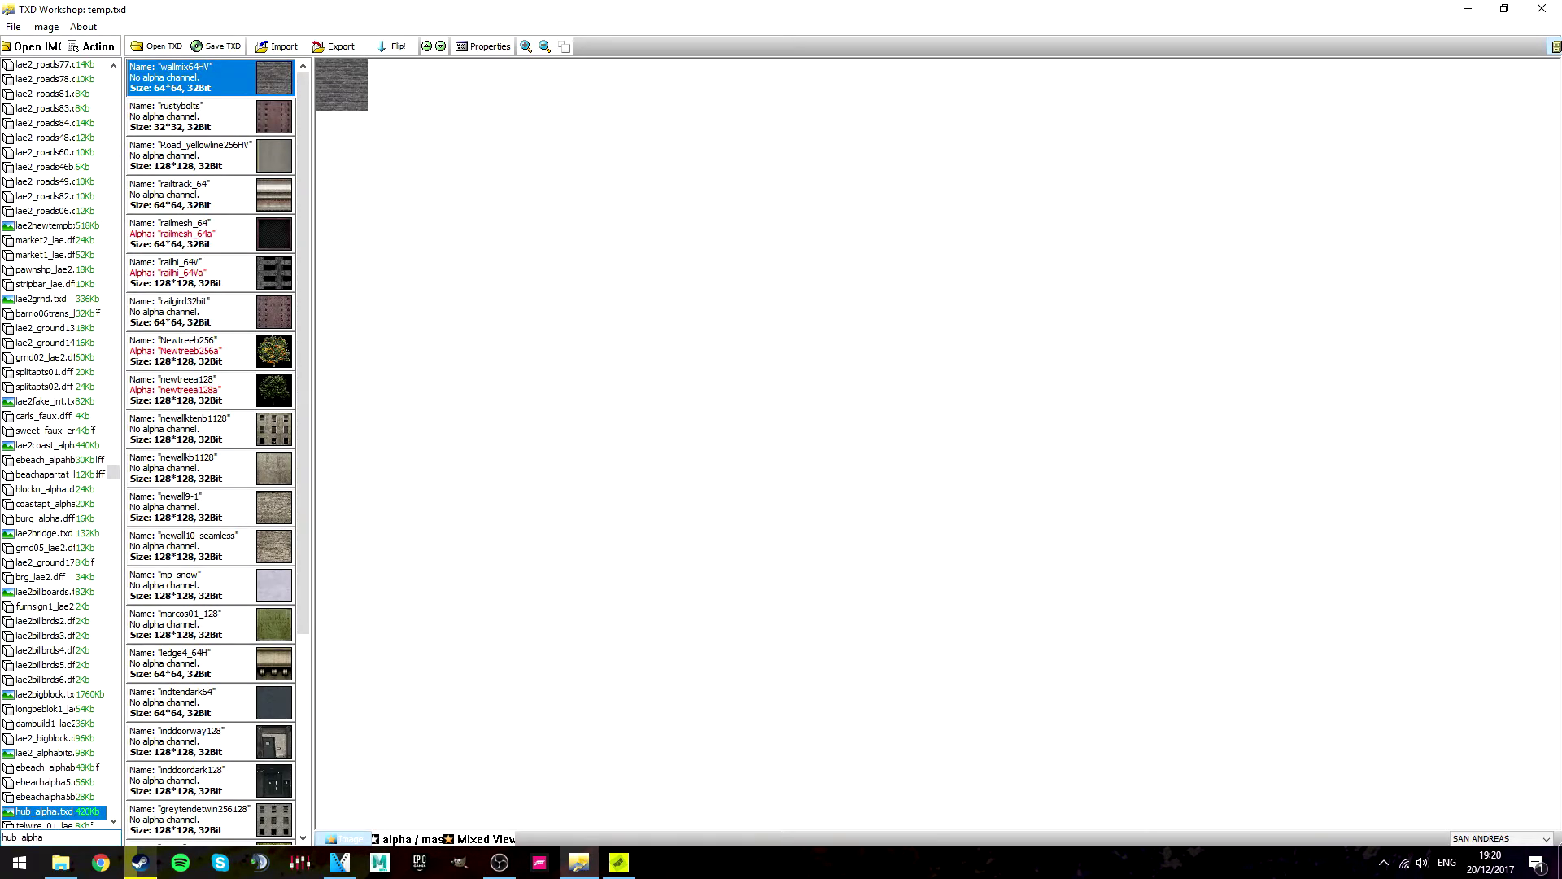
double_click(33, 812)
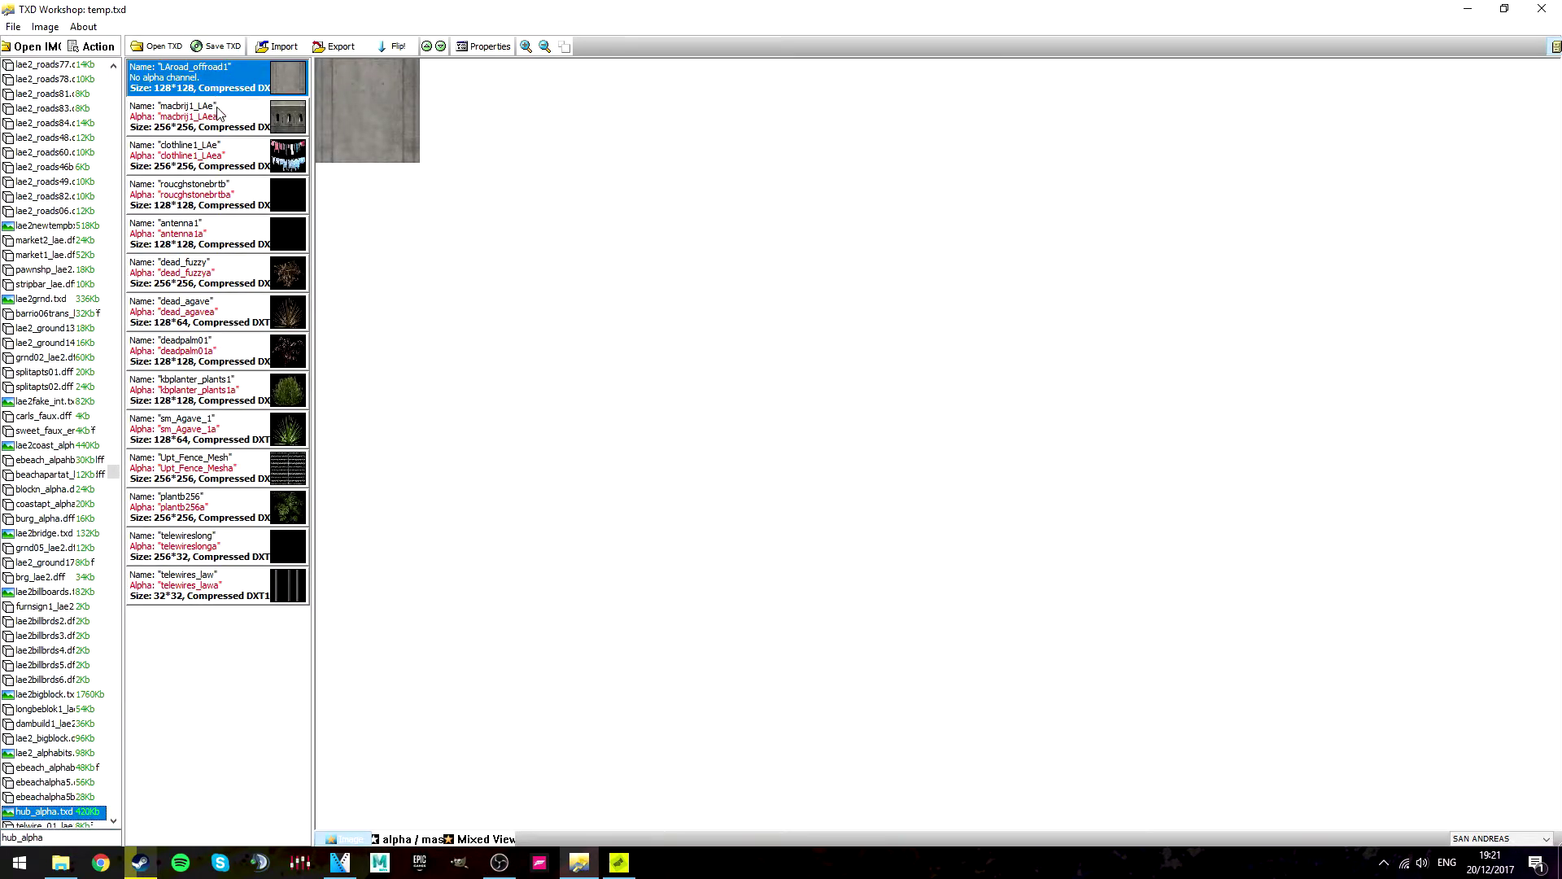
View the textures in hub_alpha.txd from macbrij1_LAe to telewires_law and return to the sm_Agave_1 plant texture
left_click(219, 107)
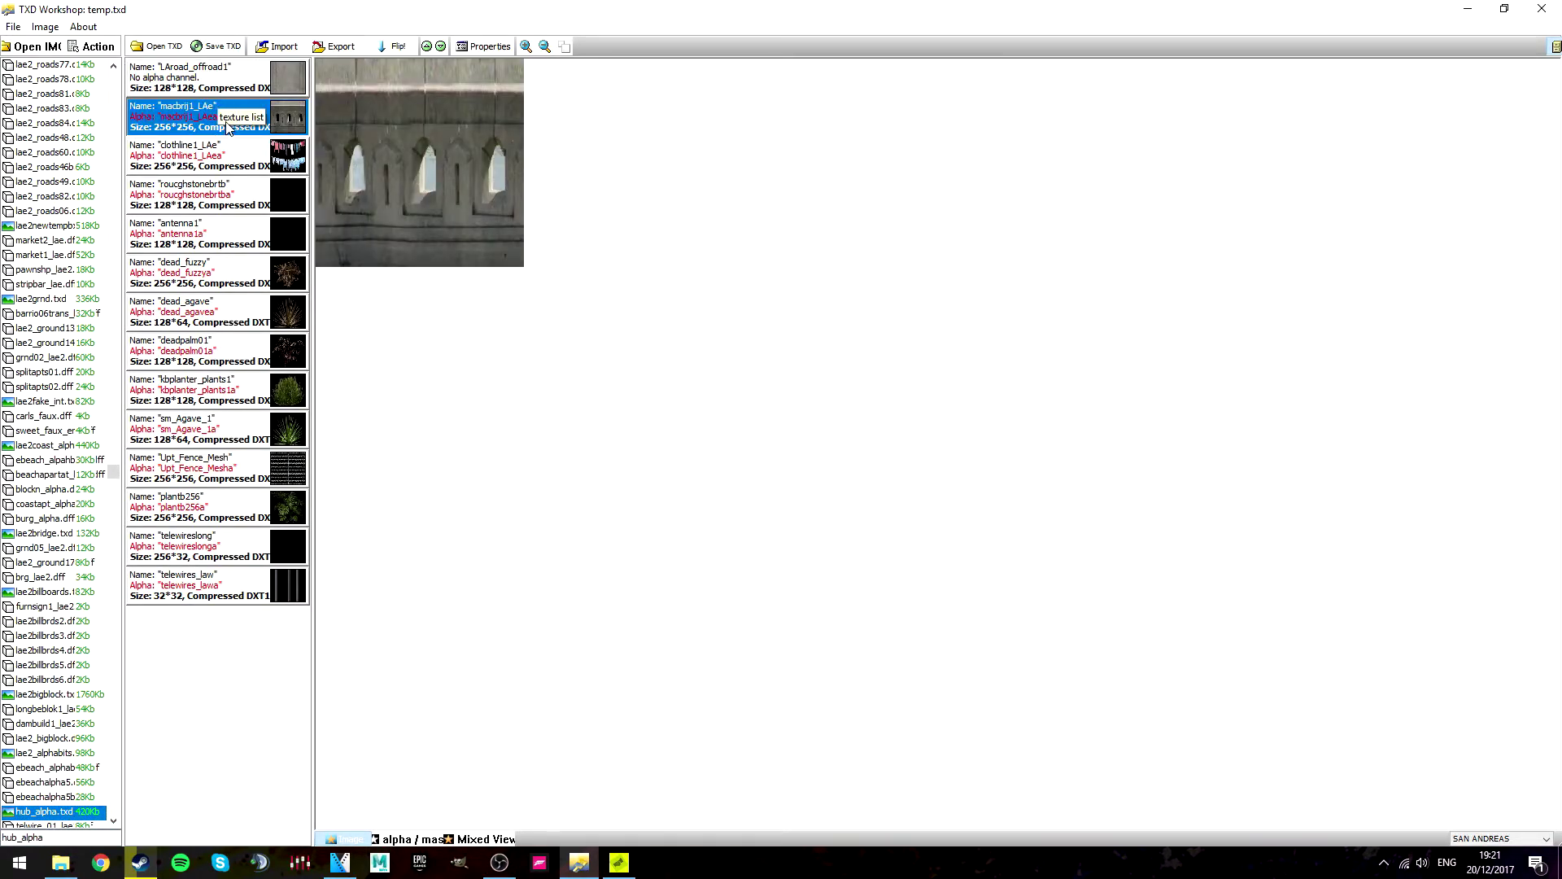
left_click(193, 152)
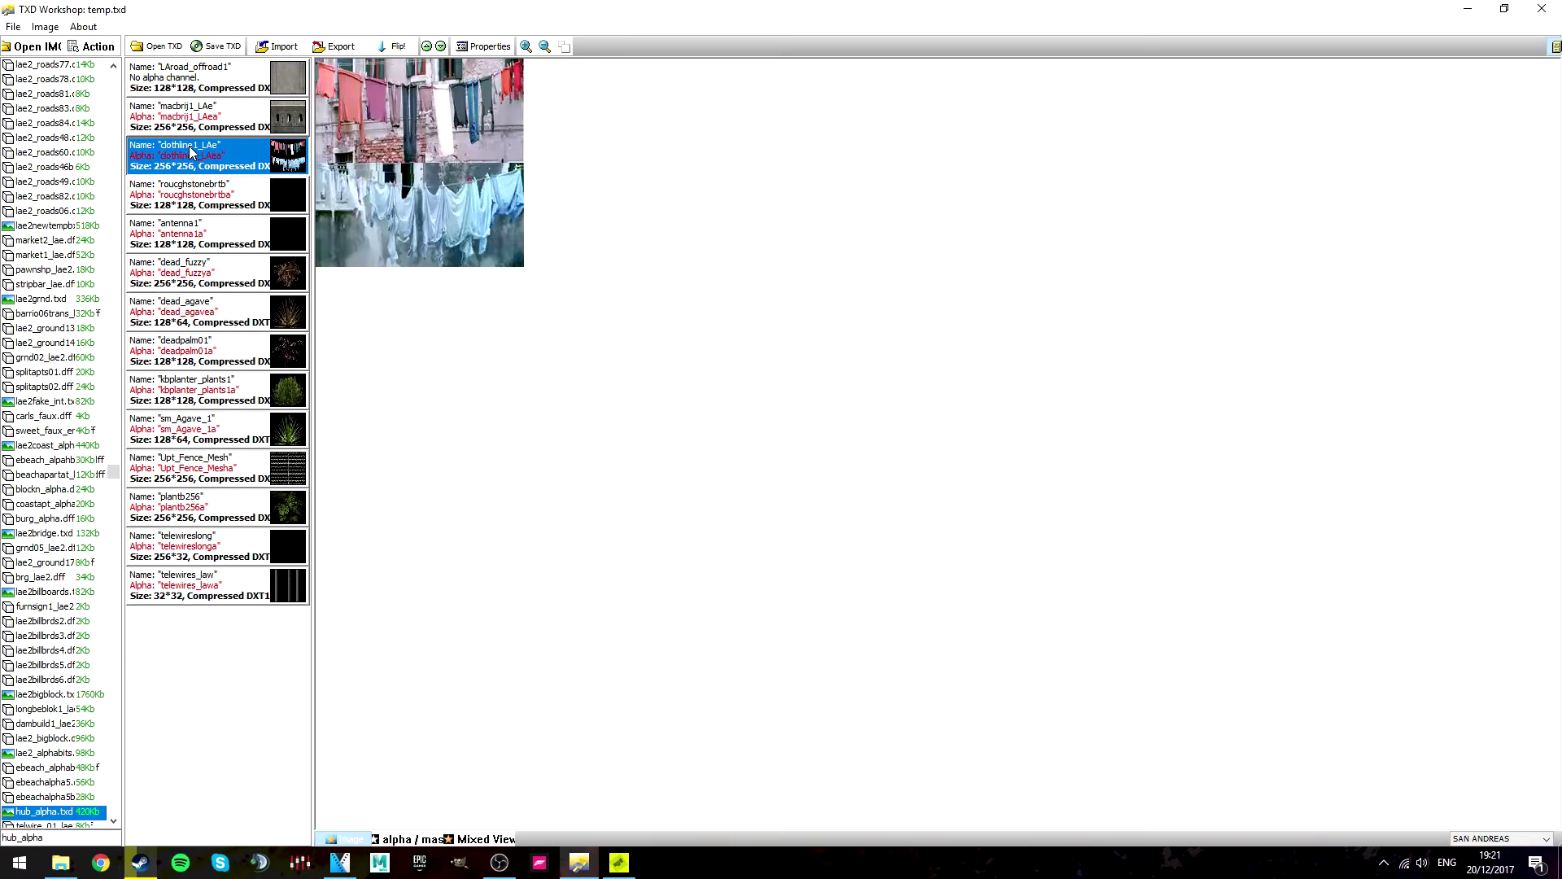
left_click(209, 201)
left_click(224, 273)
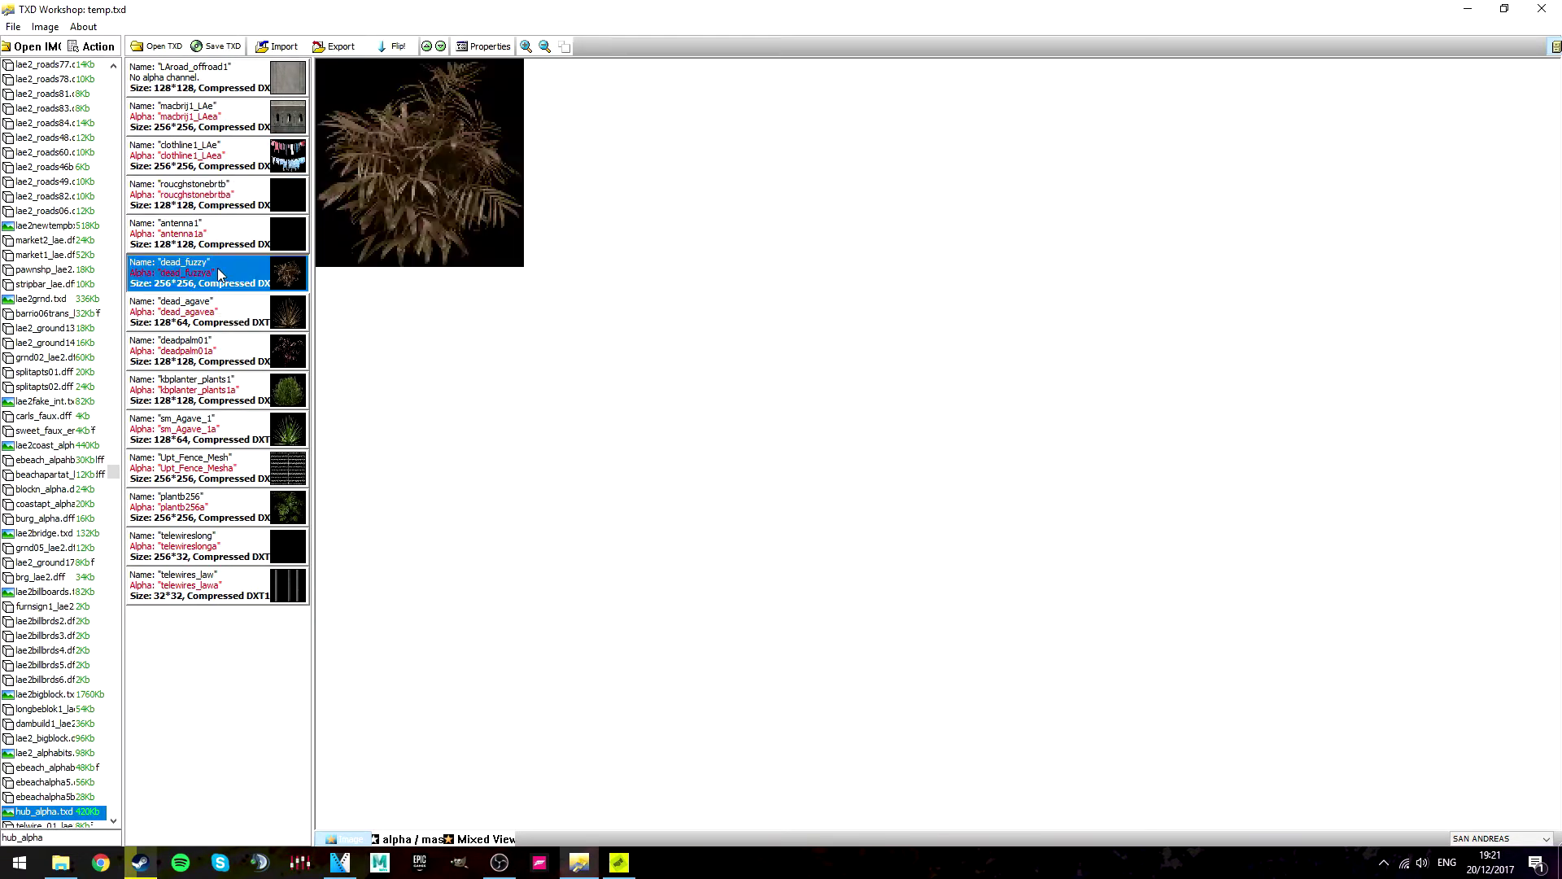
left_click(215, 307)
left_click(226, 341)
left_click(230, 387)
left_click(231, 443)
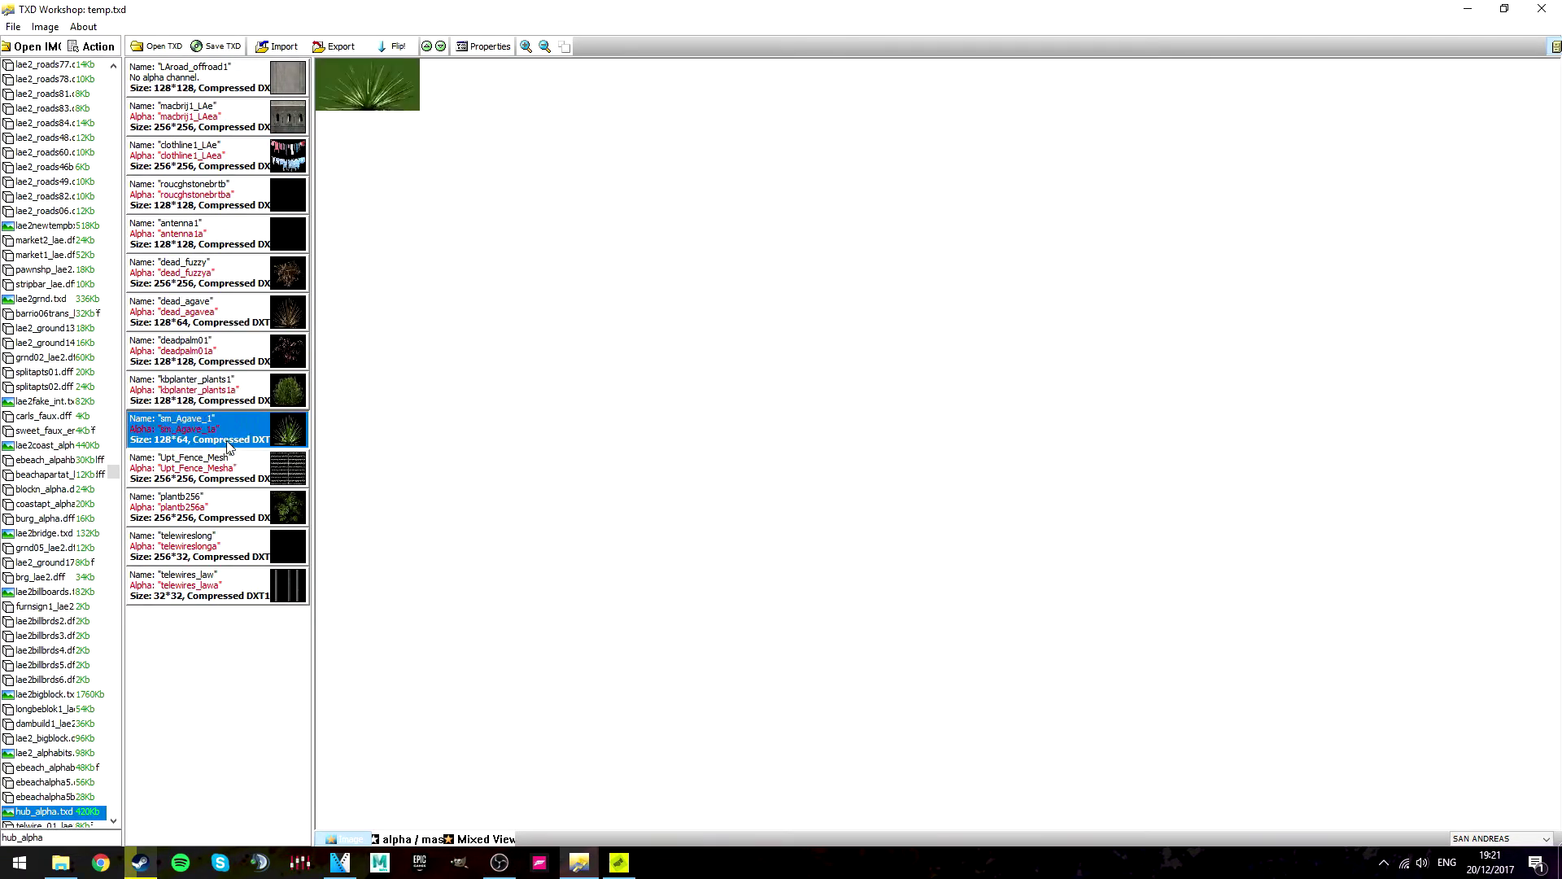
left_click(236, 493)
left_click(233, 472)
left_click(245, 543)
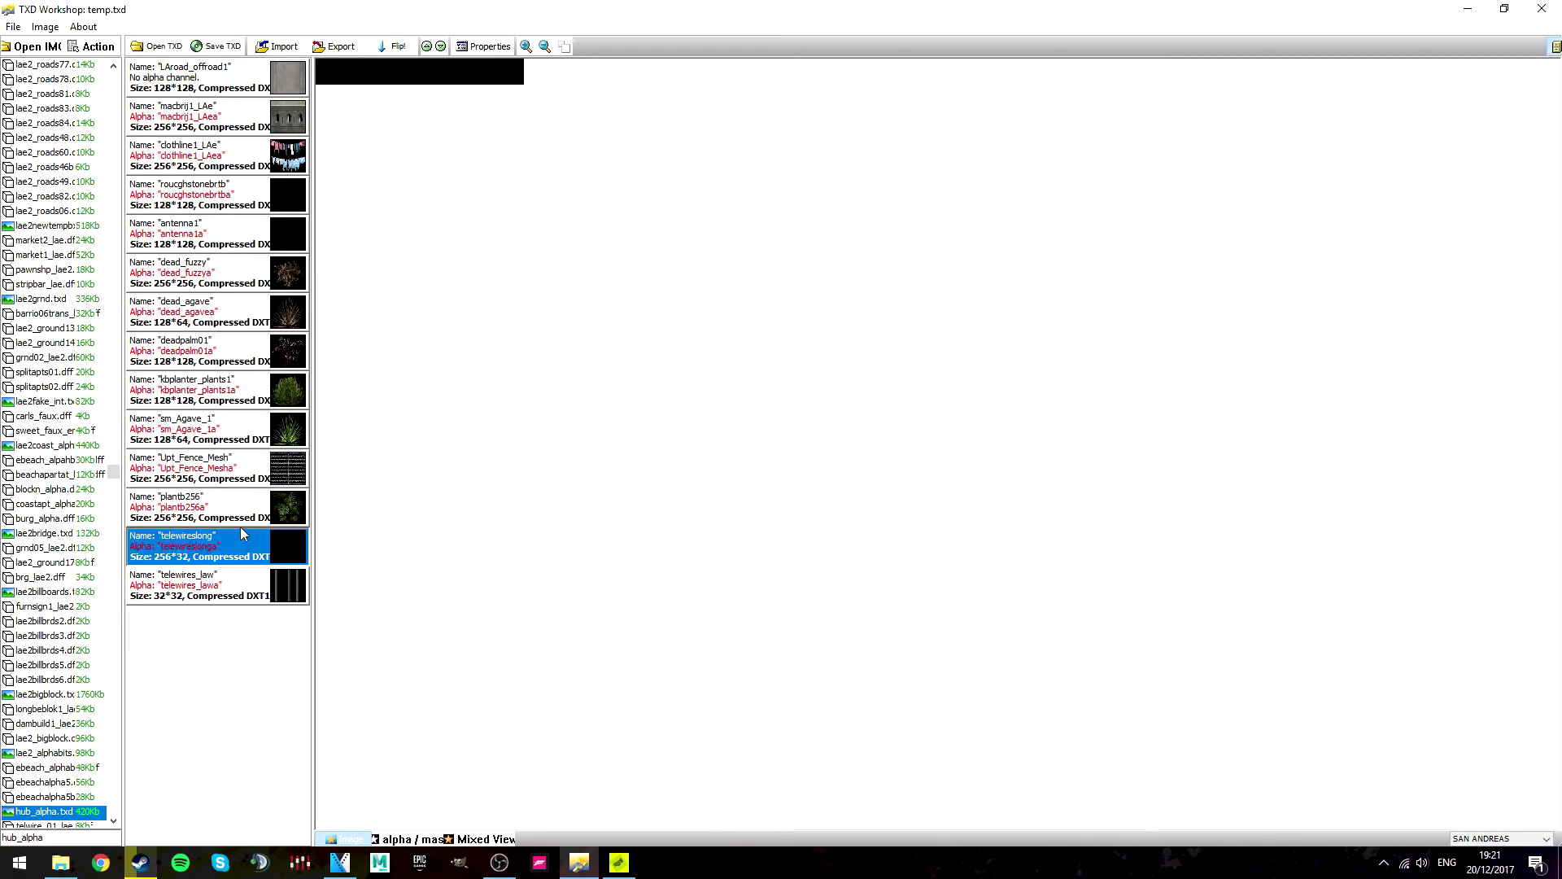
left_click(238, 523)
left_click(247, 580)
left_click(238, 548)
left_click(230, 511)
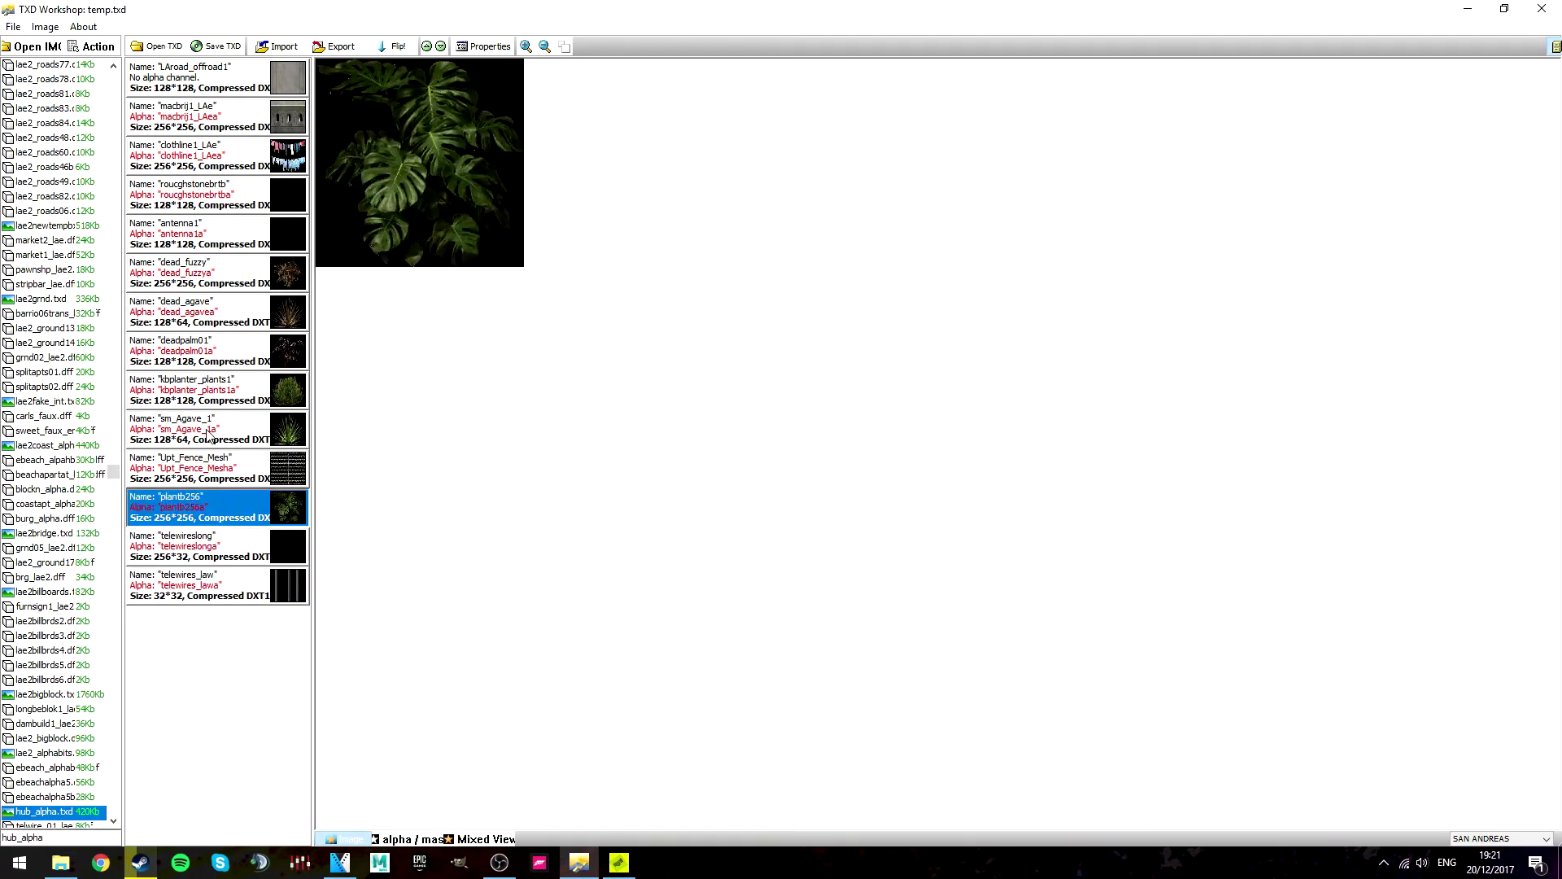
left_click(226, 470)
left_click(228, 438)
left_click(228, 351)
left_click(230, 431)
left_click(231, 387)
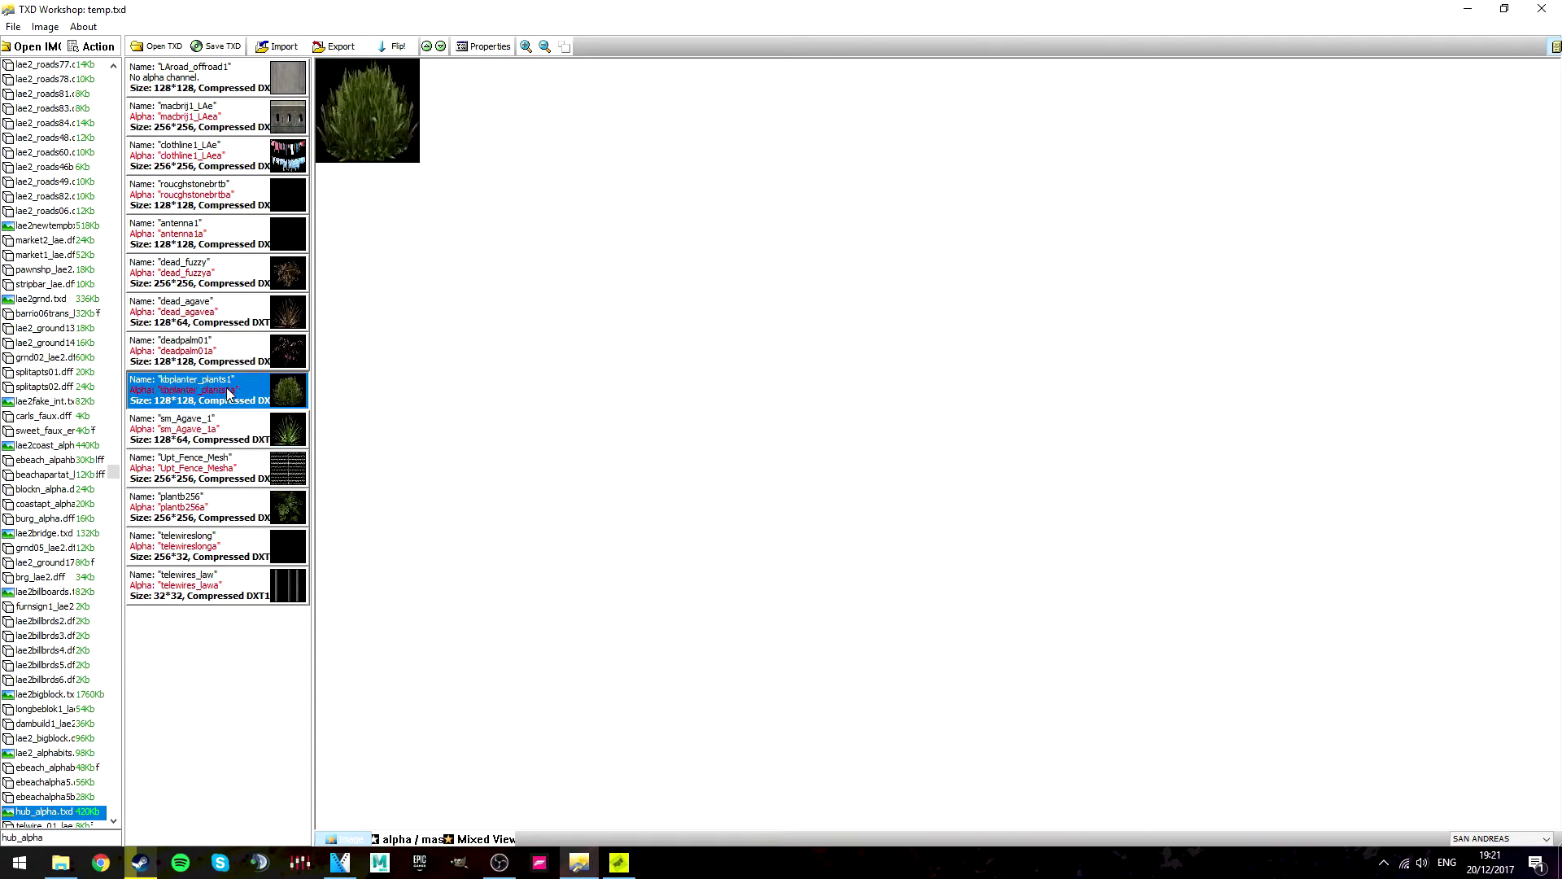
left_click(258, 422)
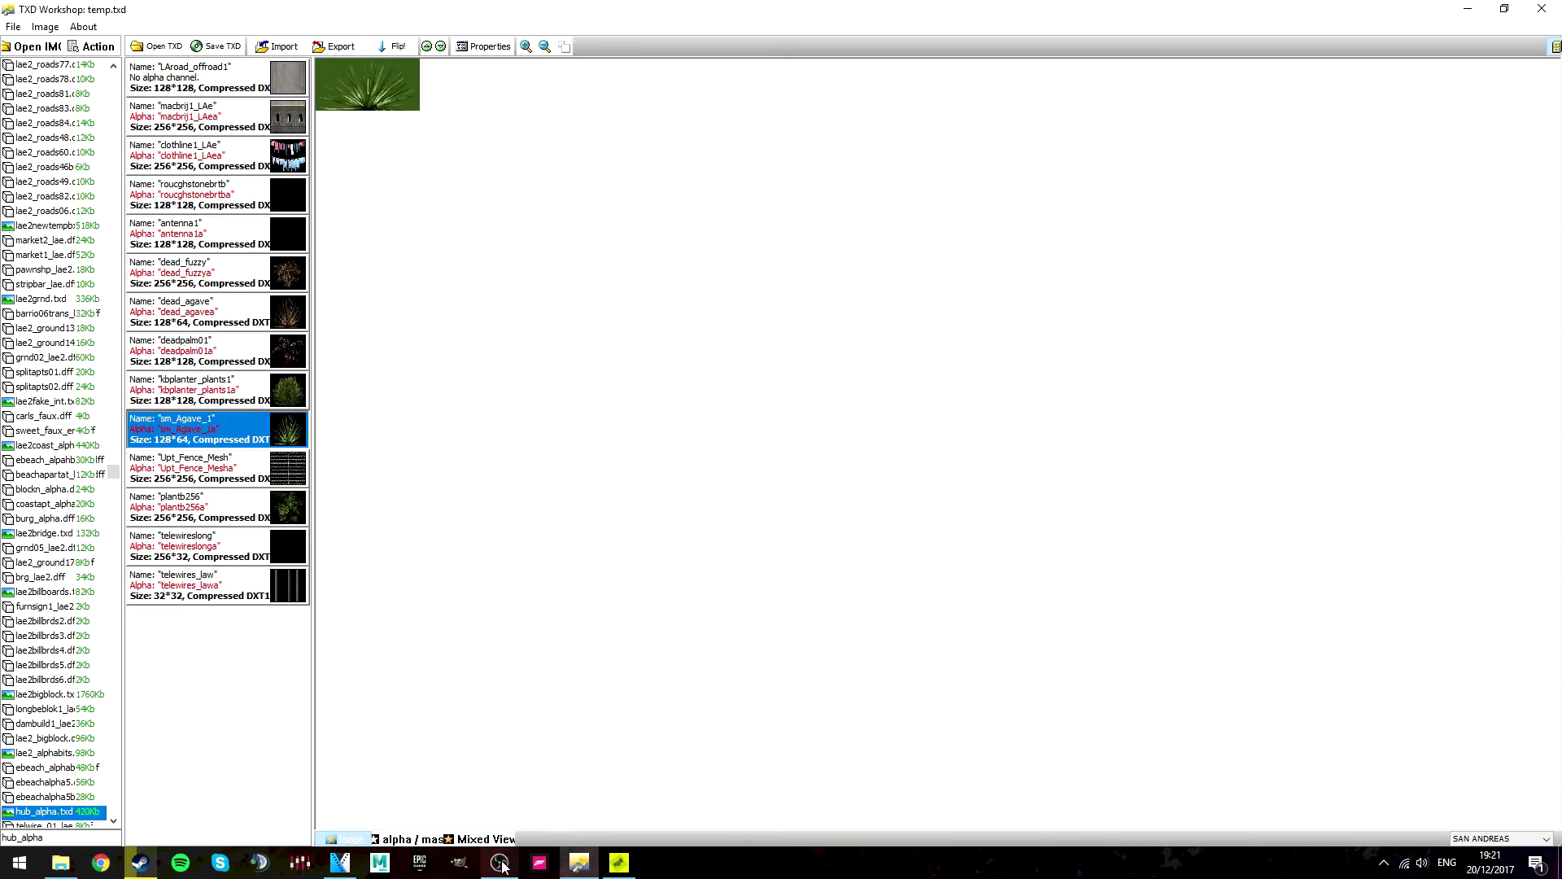
Switch back to MEd, close the plant's item definition without changes and deselect the plants
left_click(617, 869)
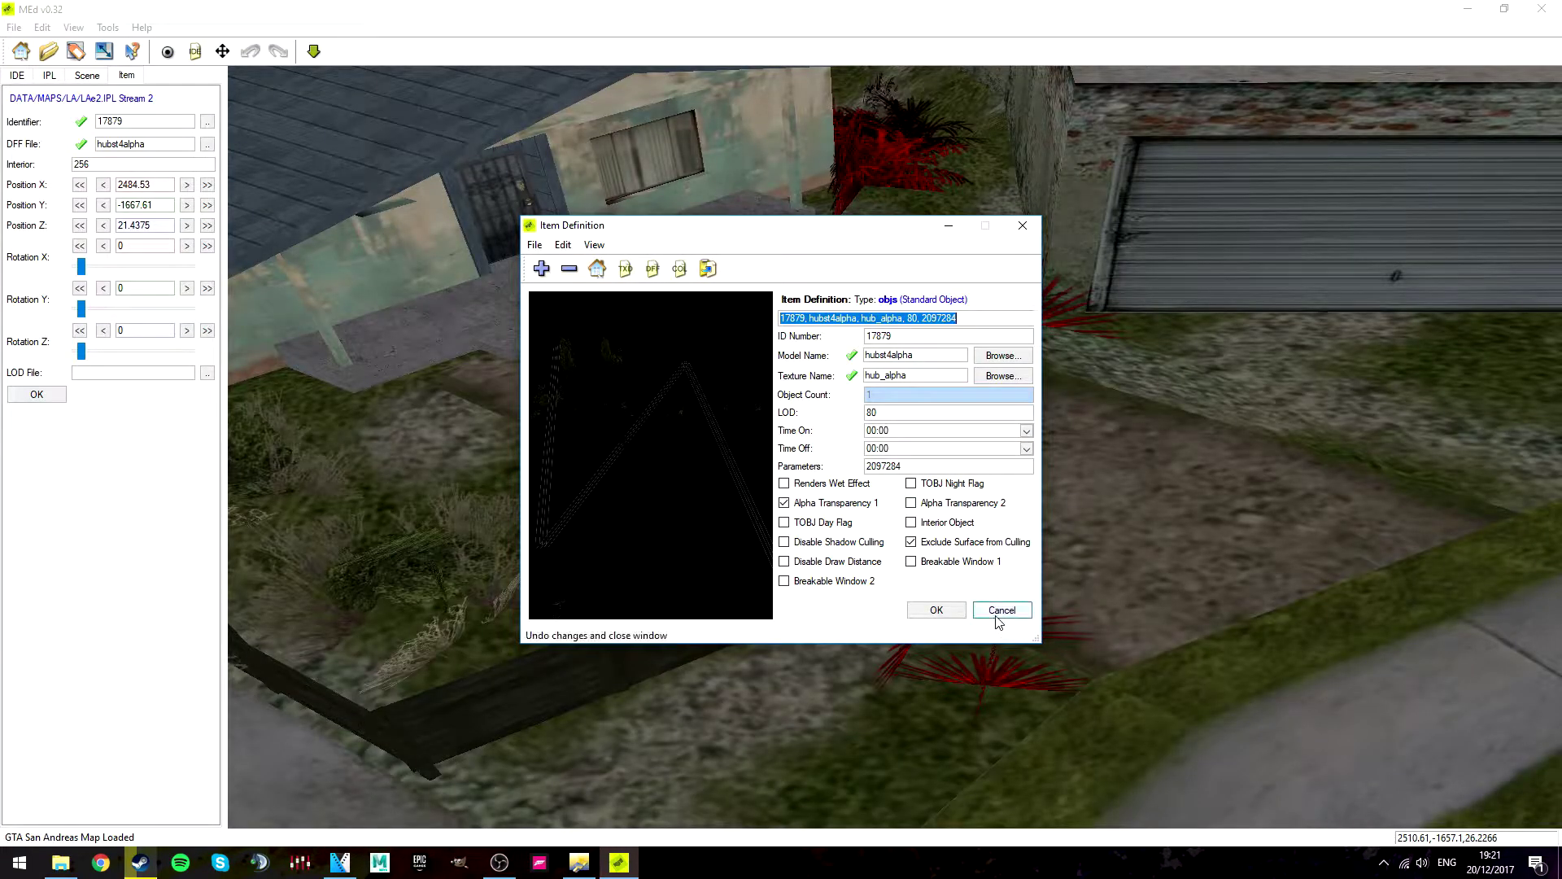
left_click(989, 613)
right_click(838, 456)
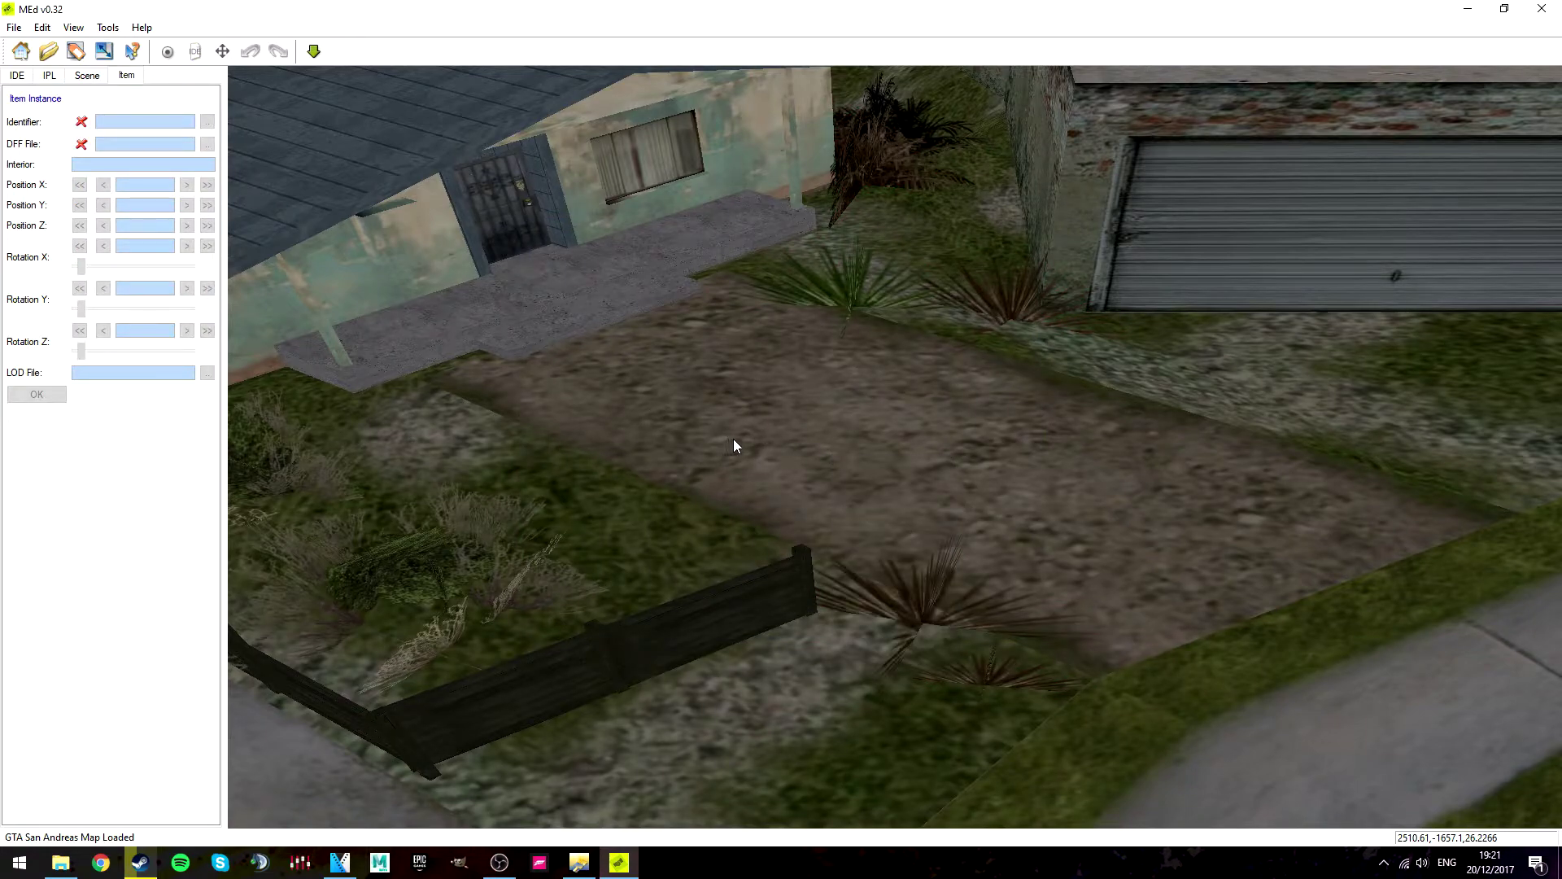
right_click_drag(734, 438, 876, 433)
key("w")
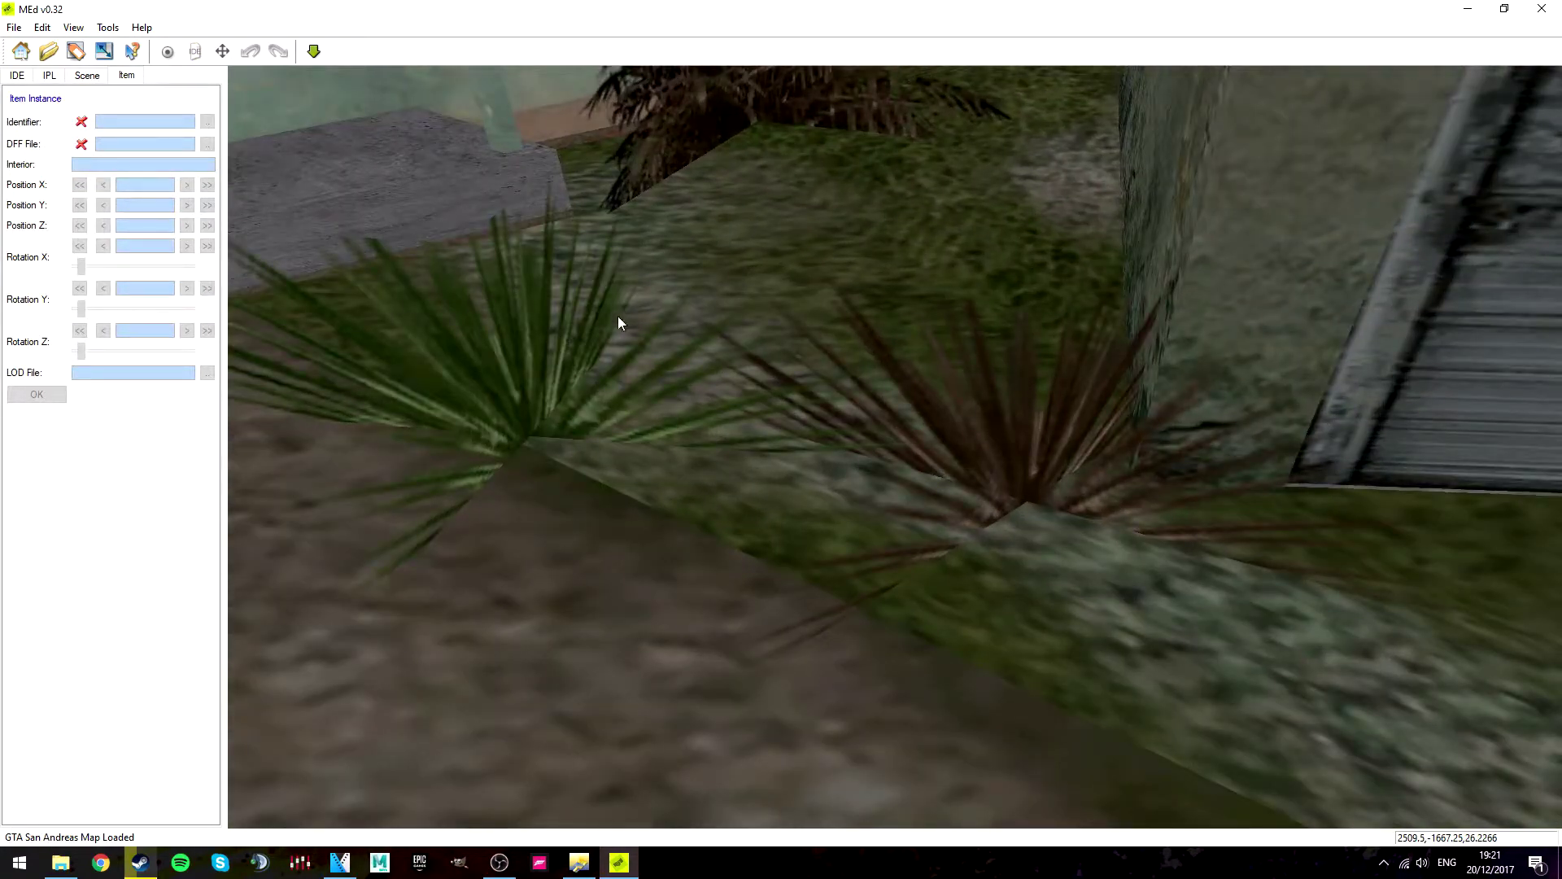
right_click_drag(618, 320, 761, 388)
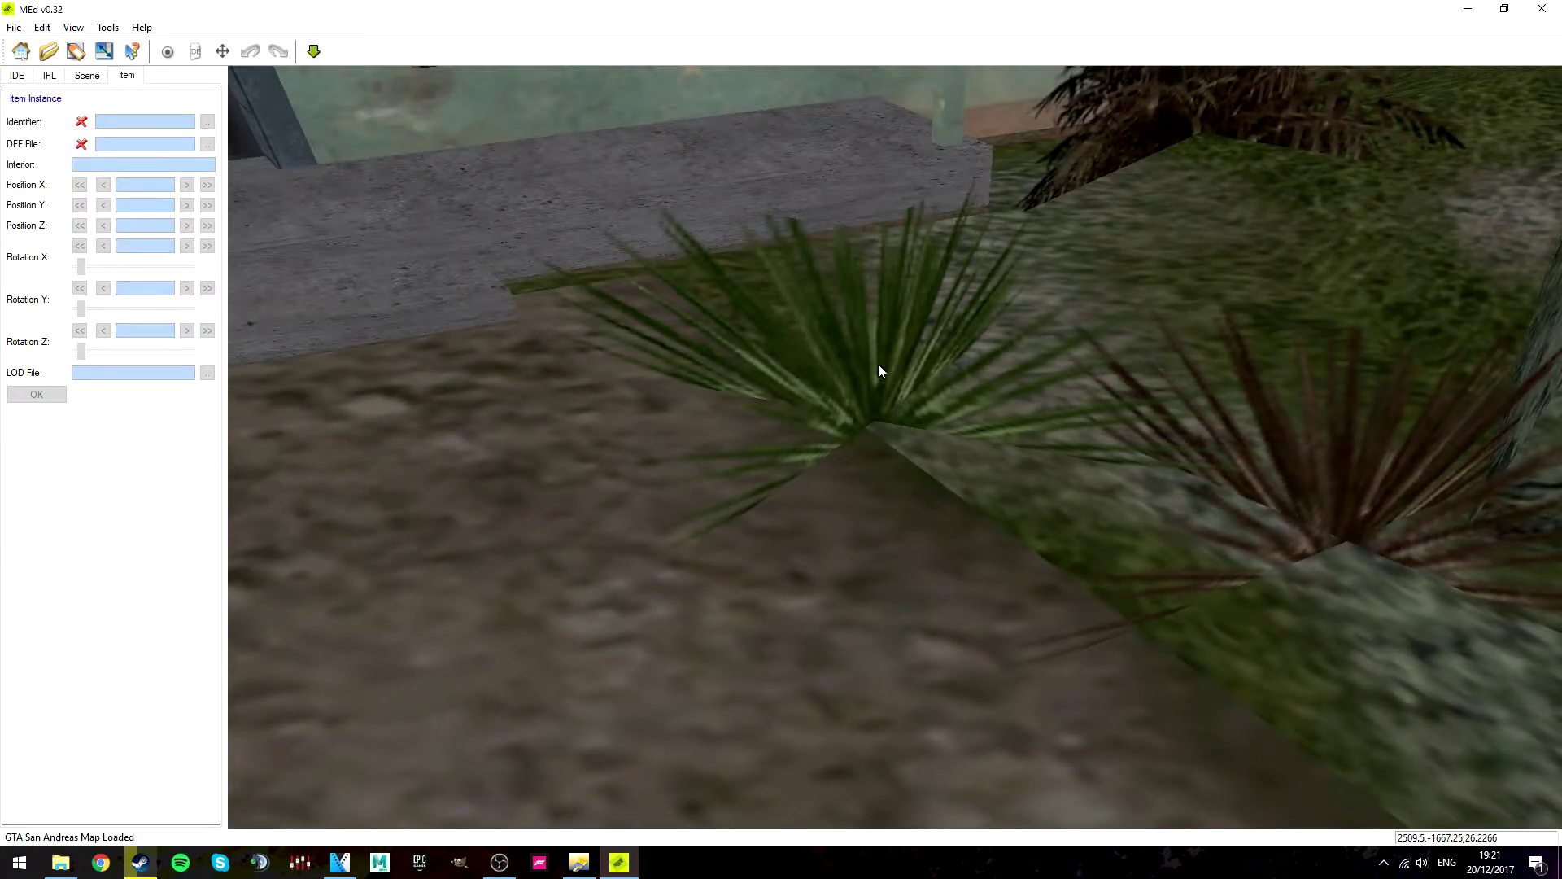
Switch to TXD Workshop and export the sm_Agave_1 texture to the desktop as a PNG named sm_Agave_1
left_click(1468, 8)
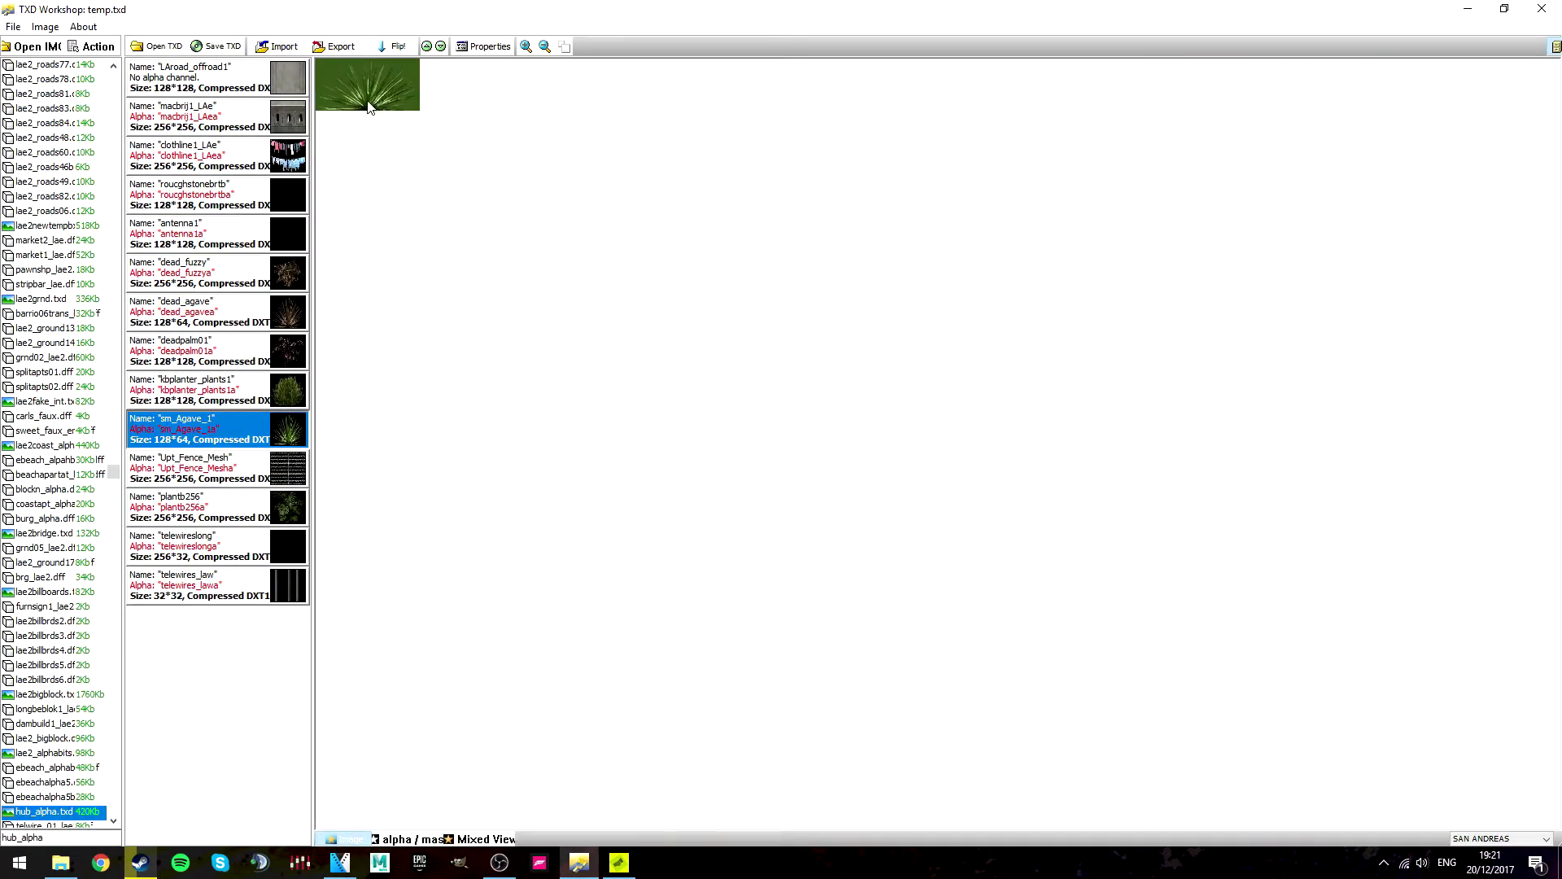
left_click(340, 46)
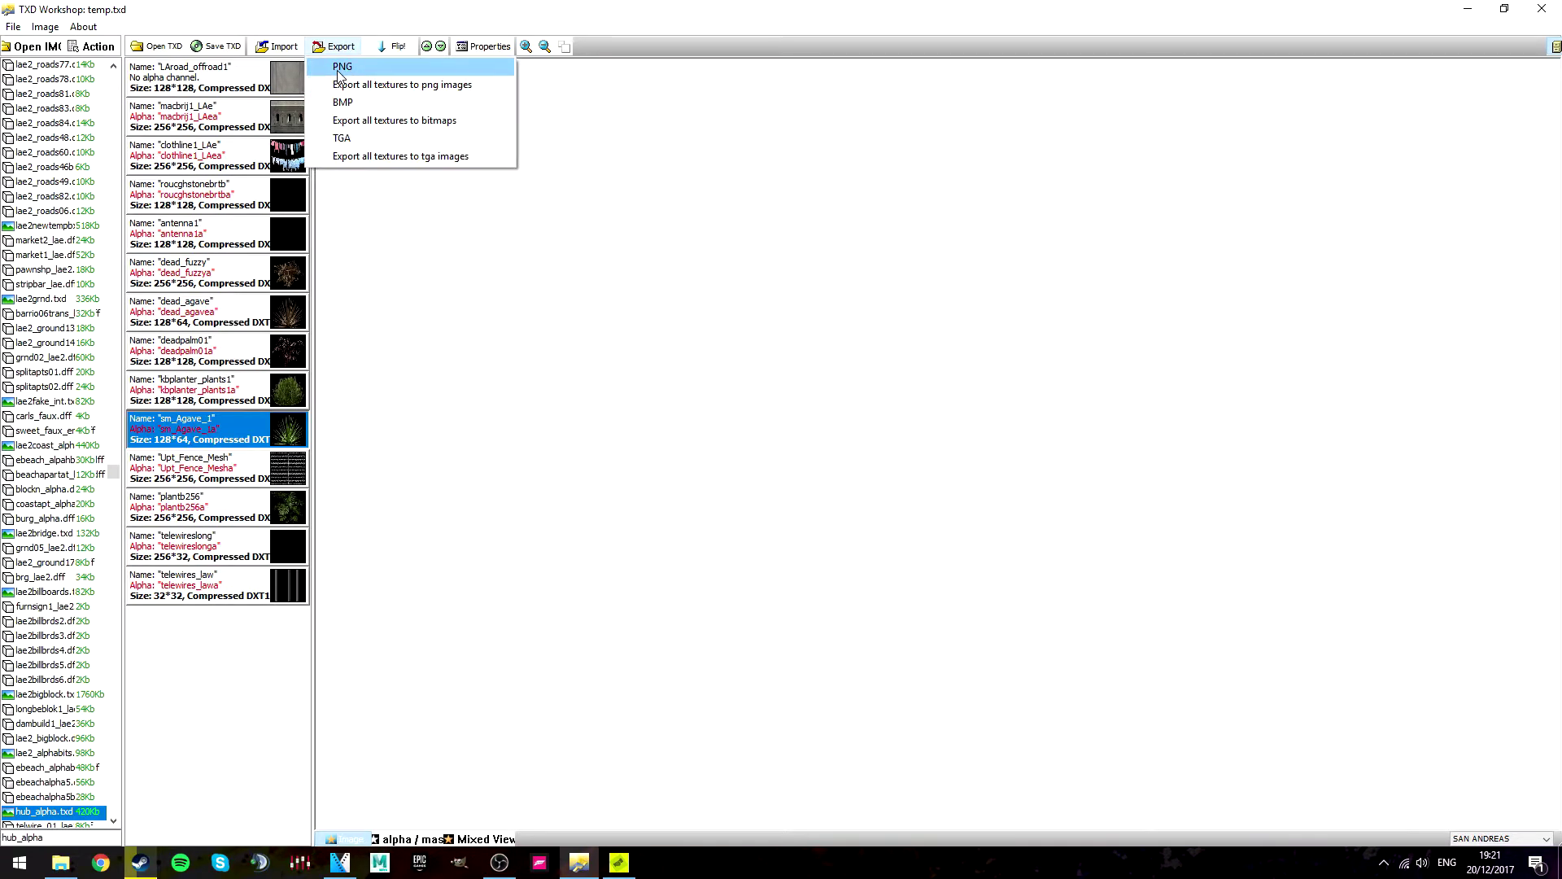
left_click(338, 70)
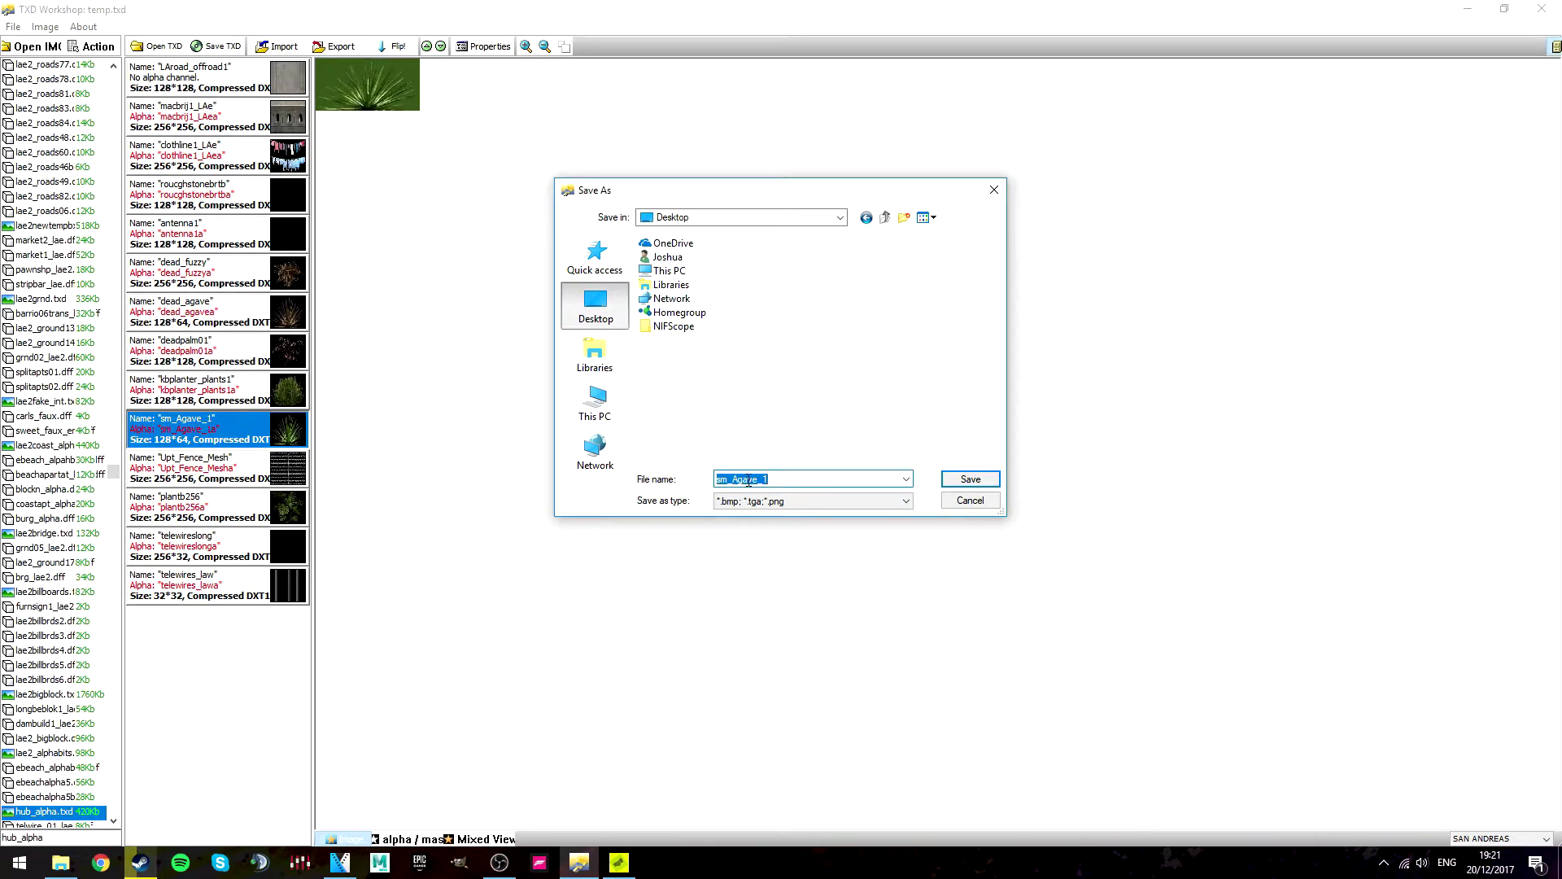
left_click(969, 479)
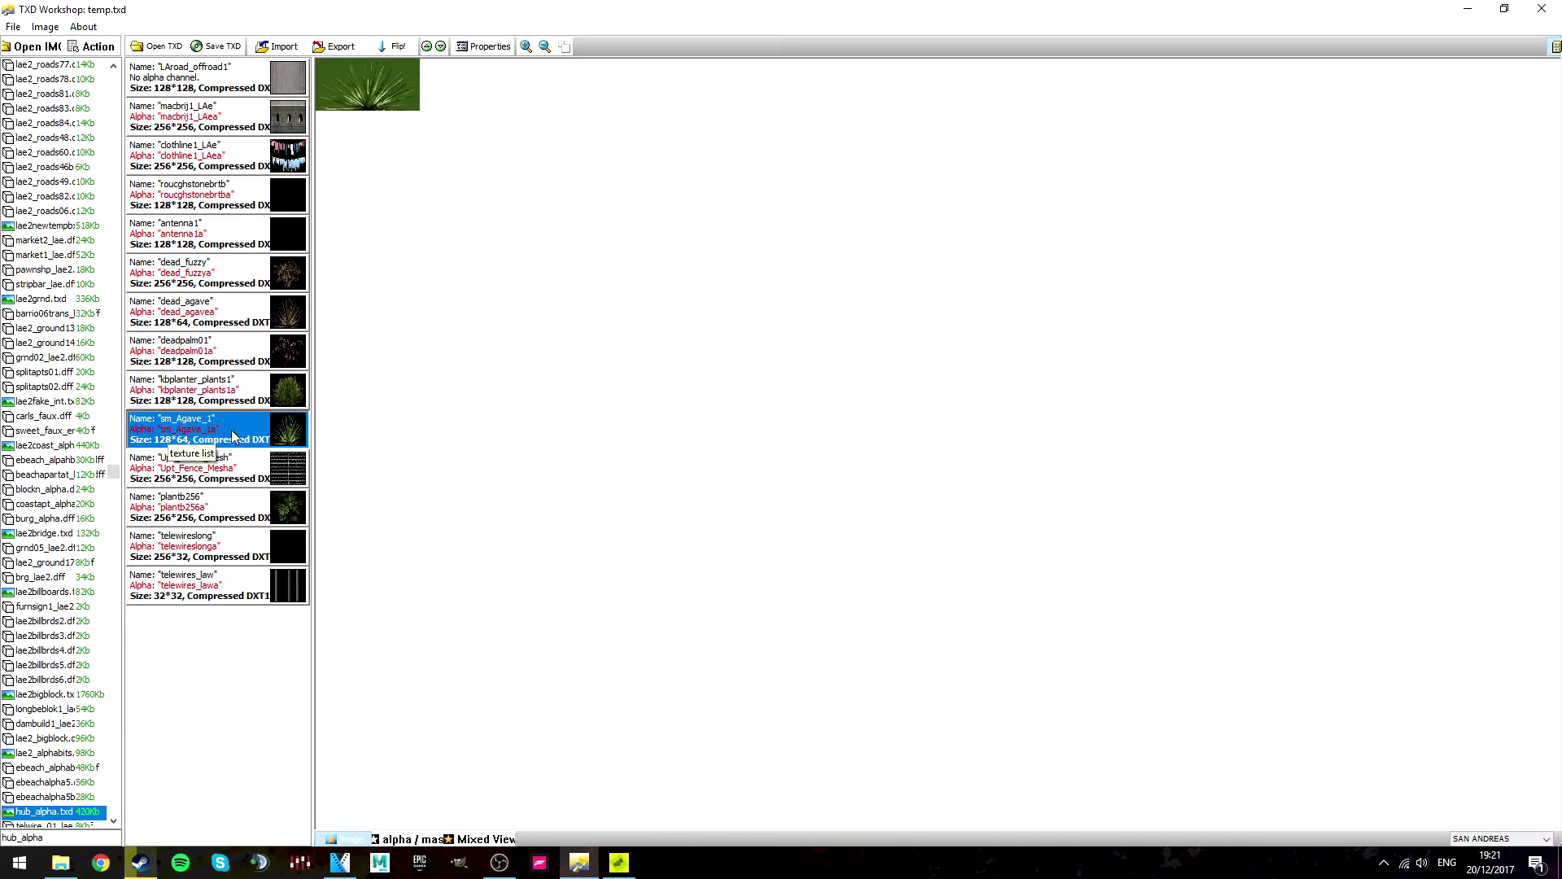
Minimize the open windows and open the exported sm_Agave_1.png from the desktop in a maximized GIMP window
left_click(1475, 7)
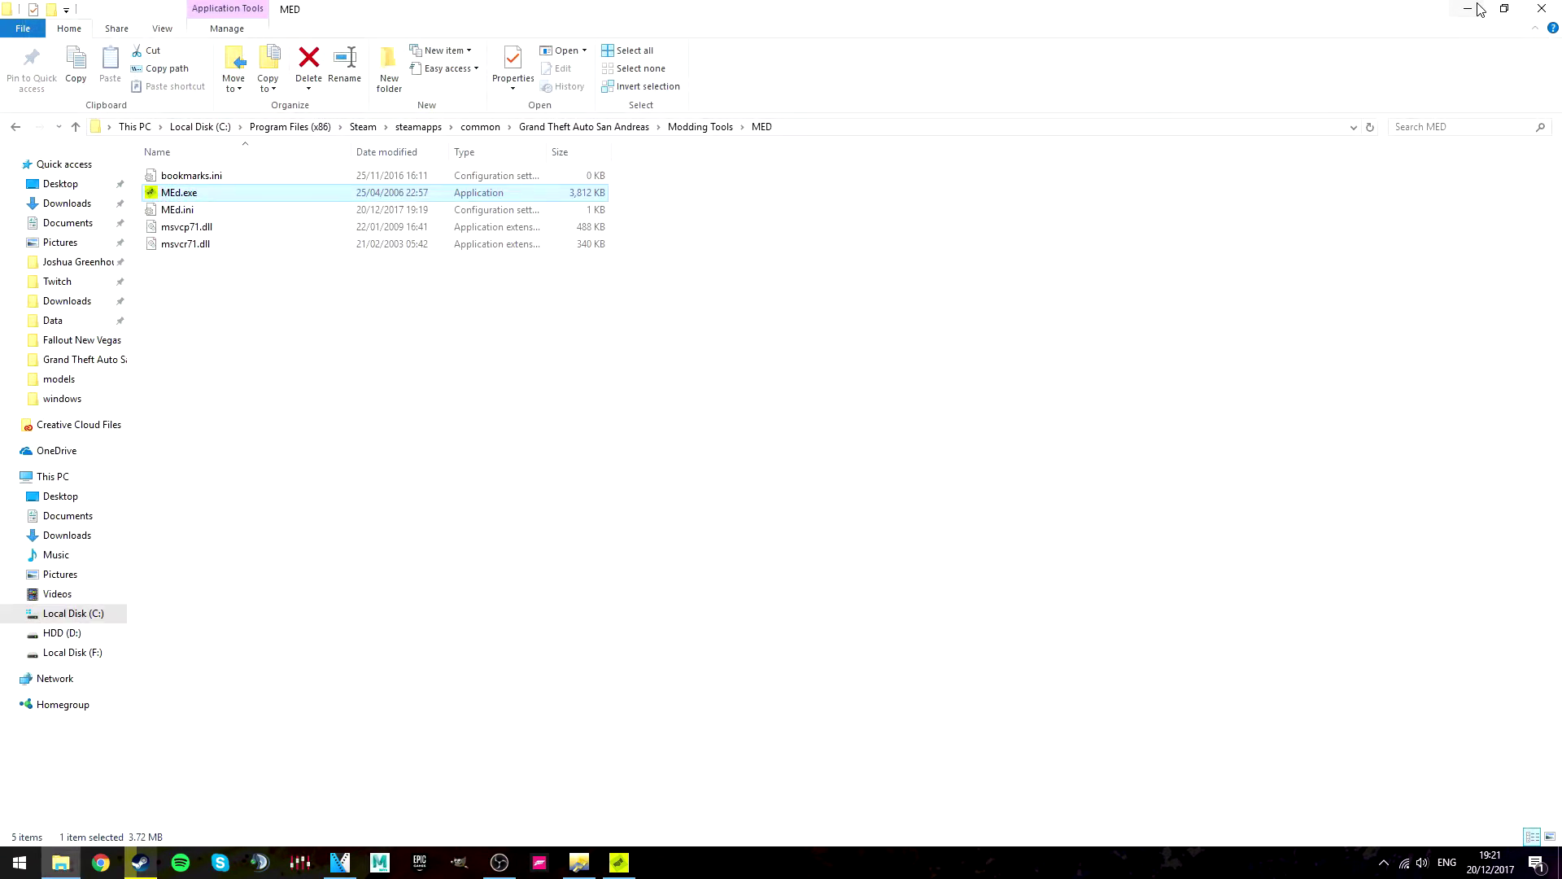
left_click(1479, 10)
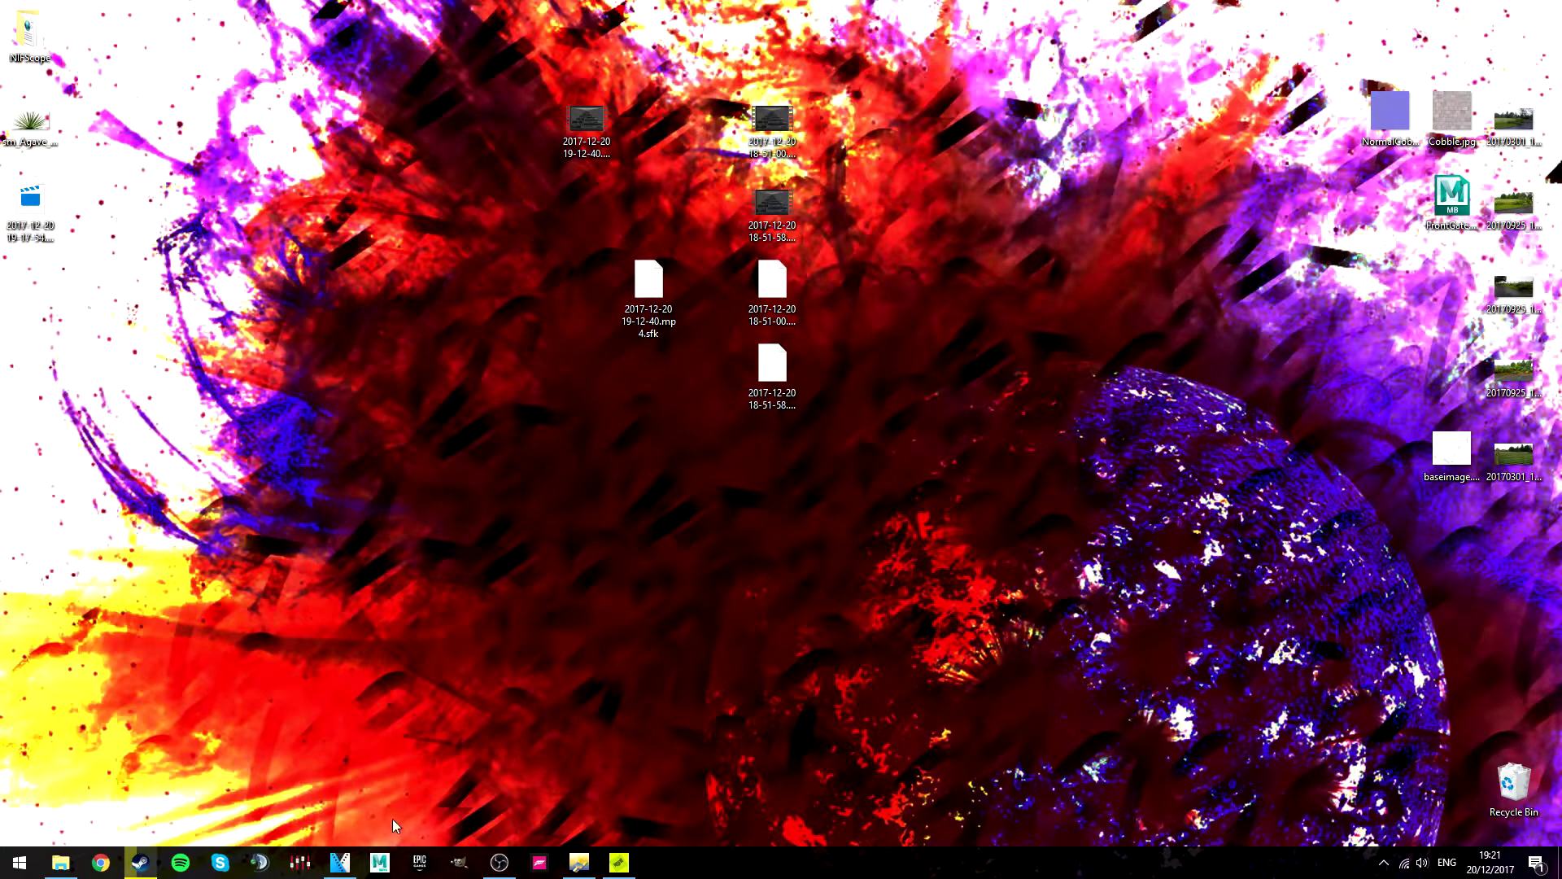
left_click(458, 863)
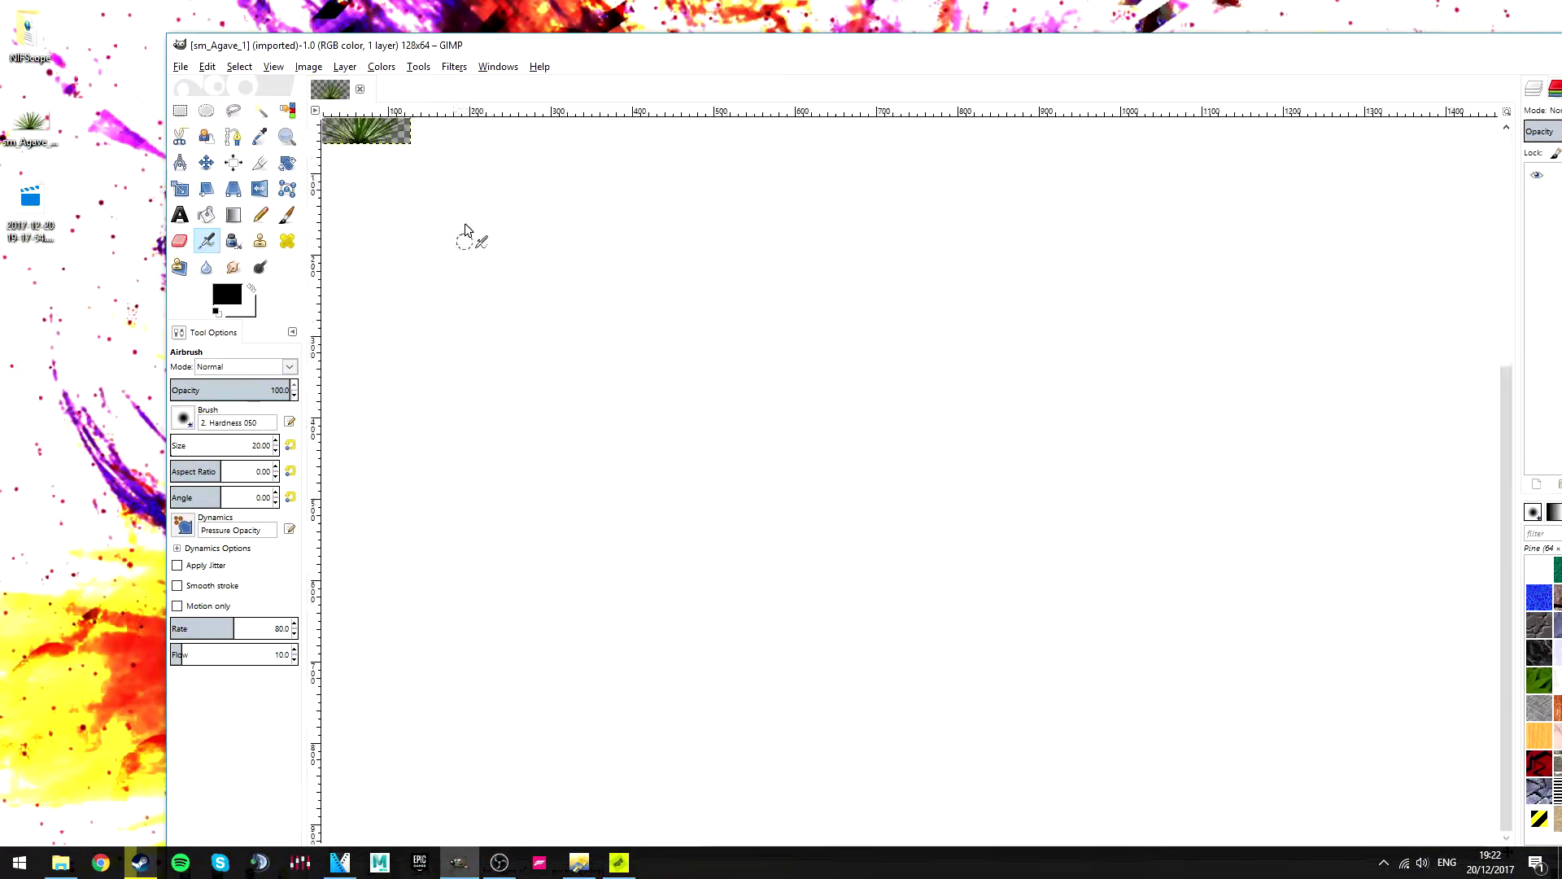
double_click(724, 44)
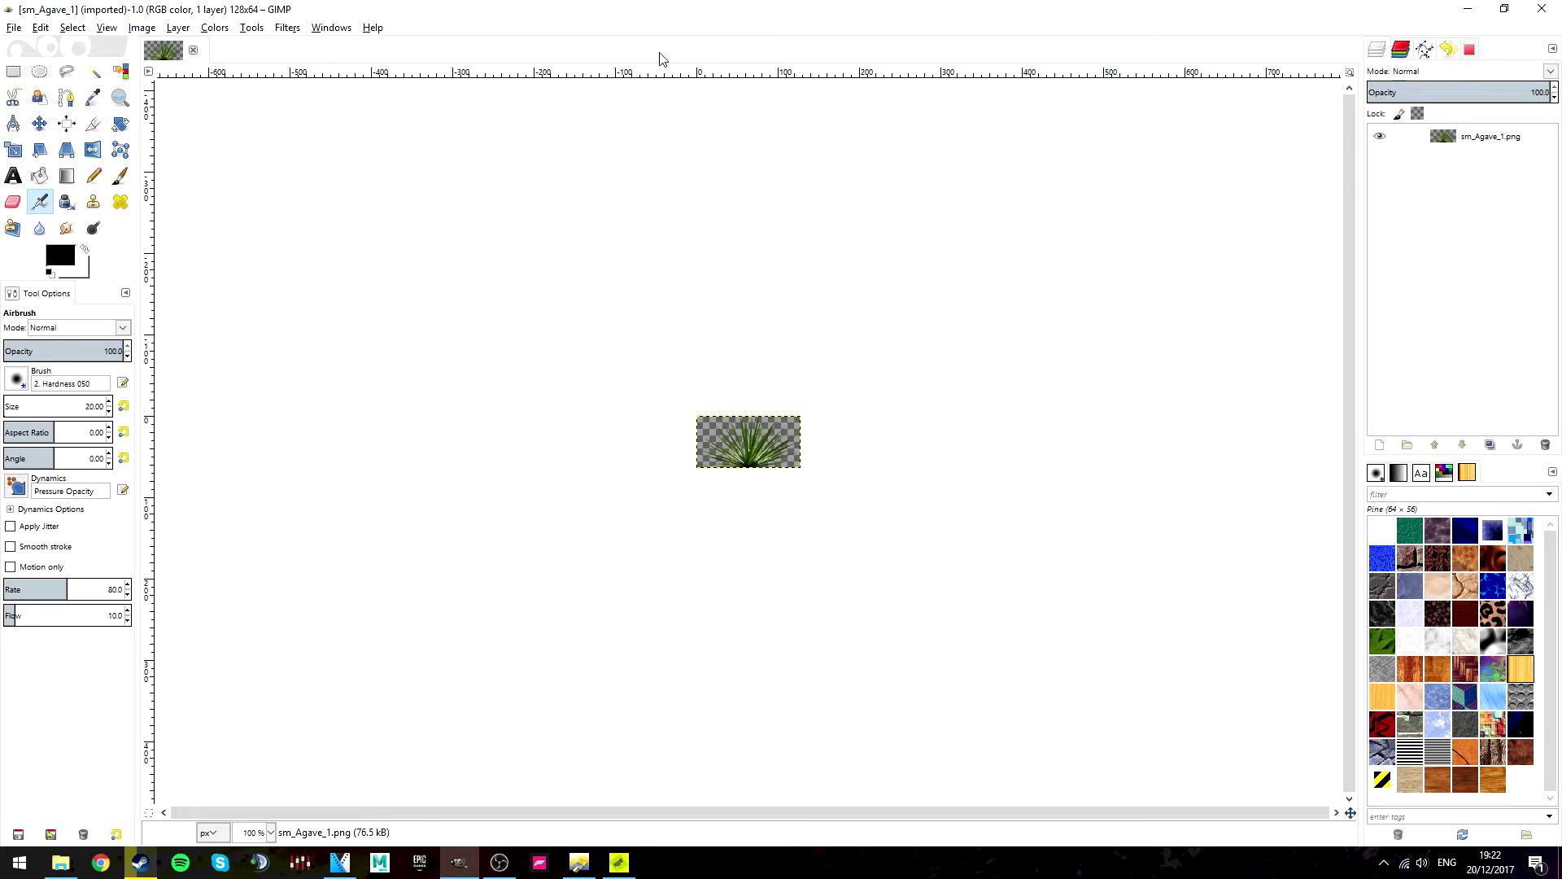
Scale the sm_Agave_1 image to 1024 × 512 pixels
left_click(143, 27)
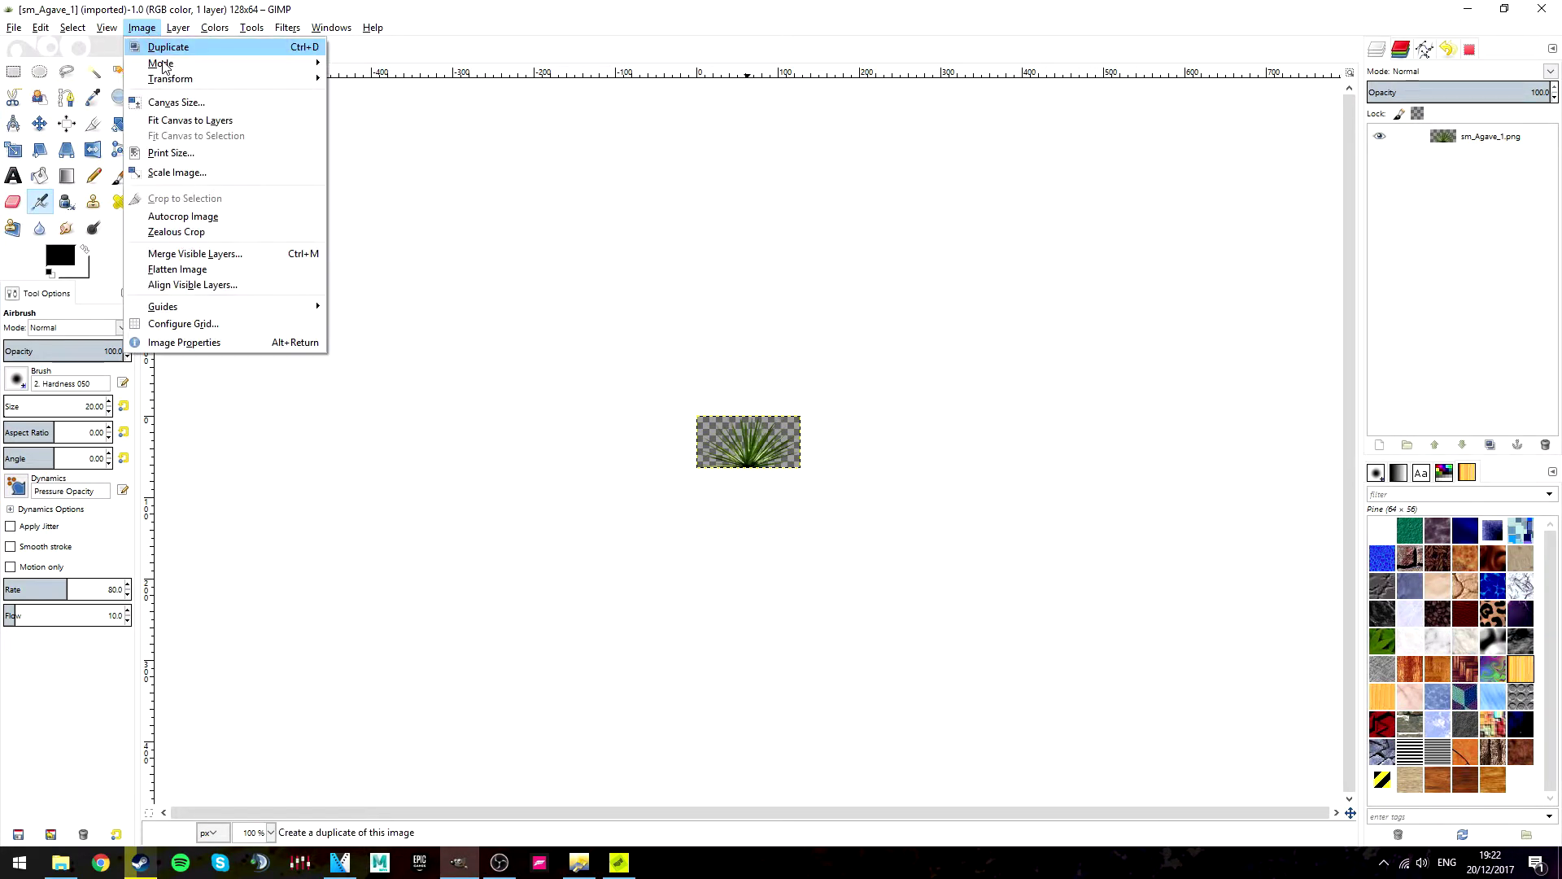
left_click(177, 172)
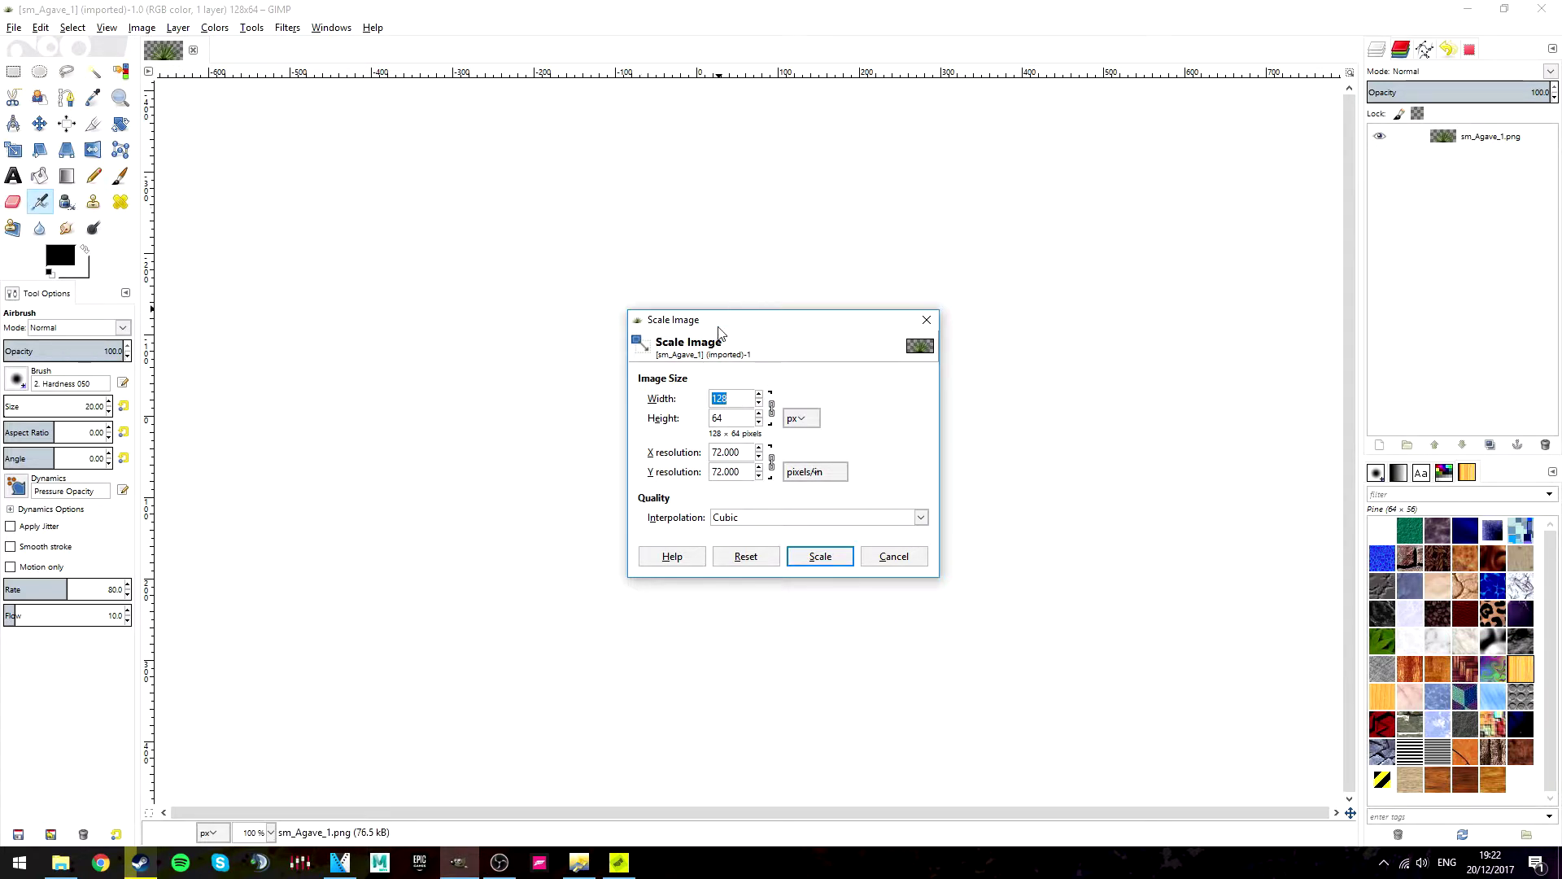
type("1024")
key("Tab")
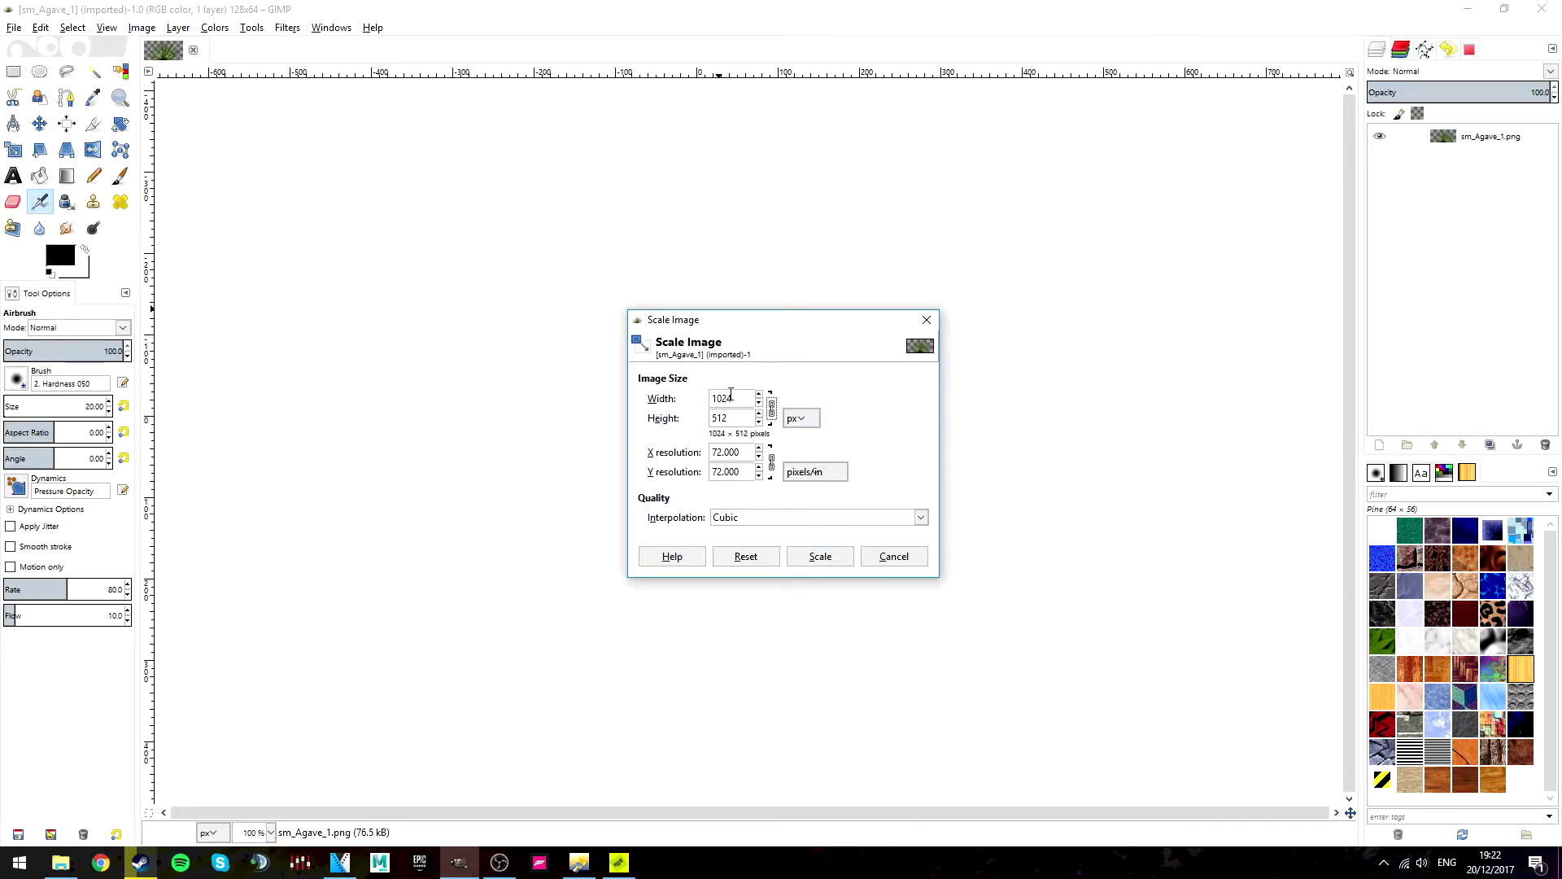
left_click(806, 554)
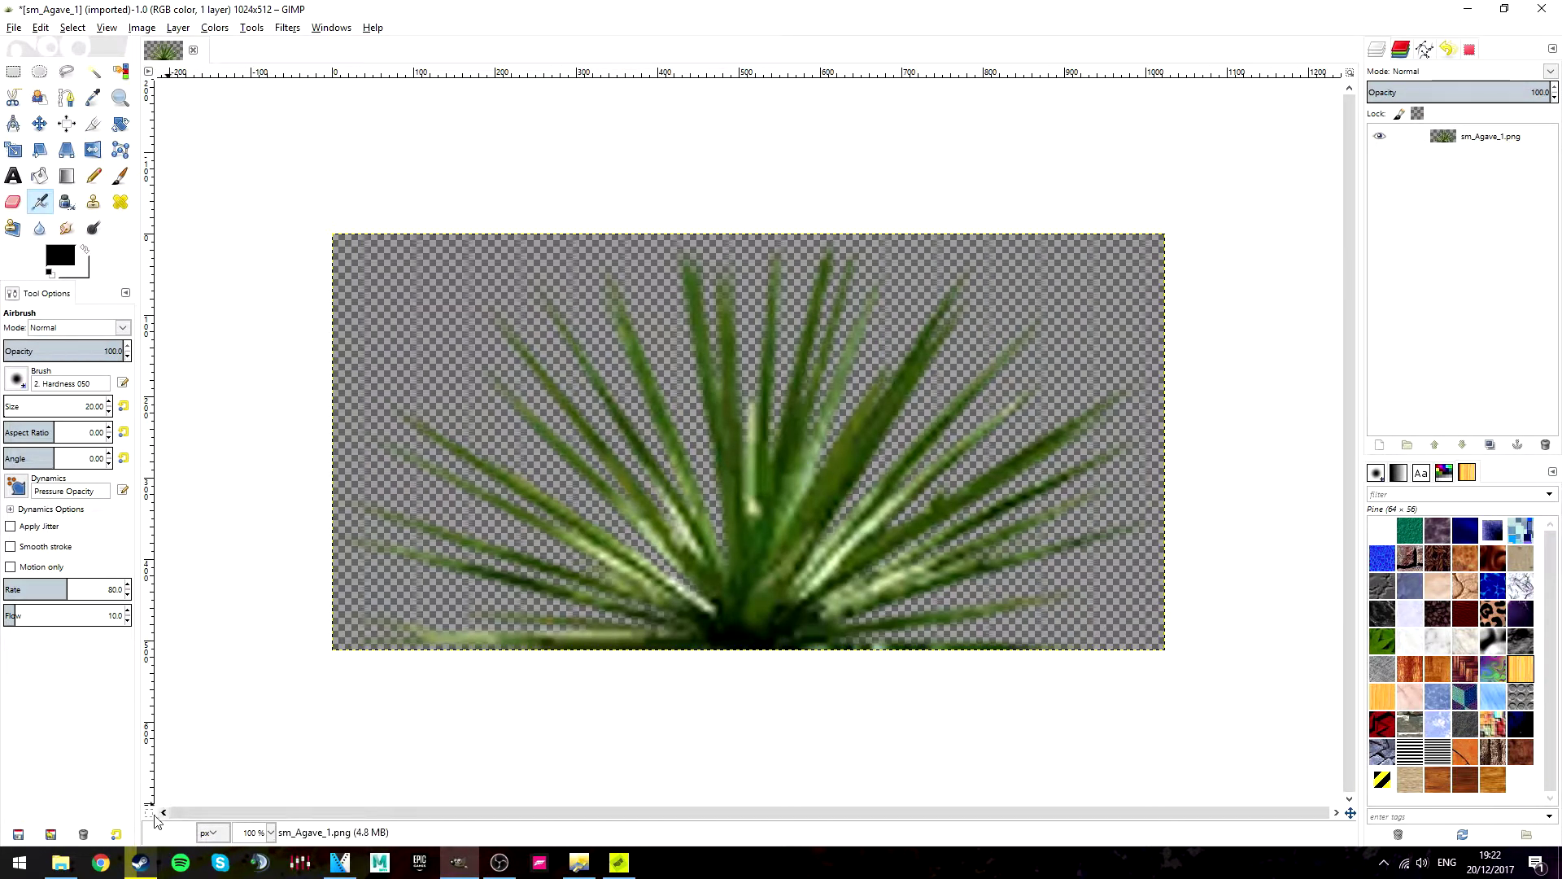
Switch to Chrome and search Google for "agave png"
left_click(98, 863)
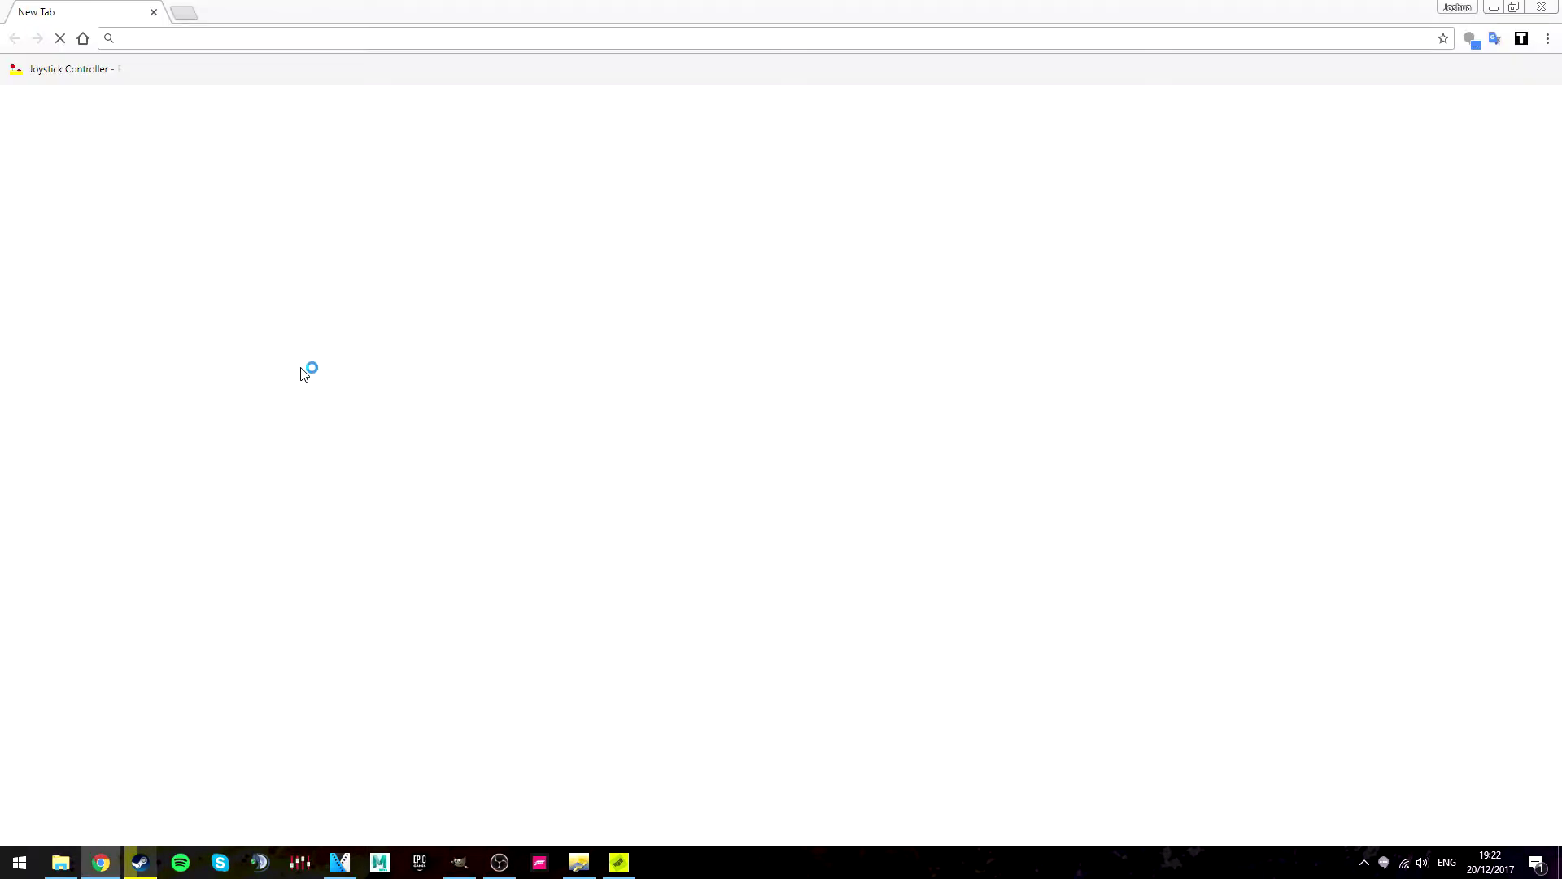
type("ag")
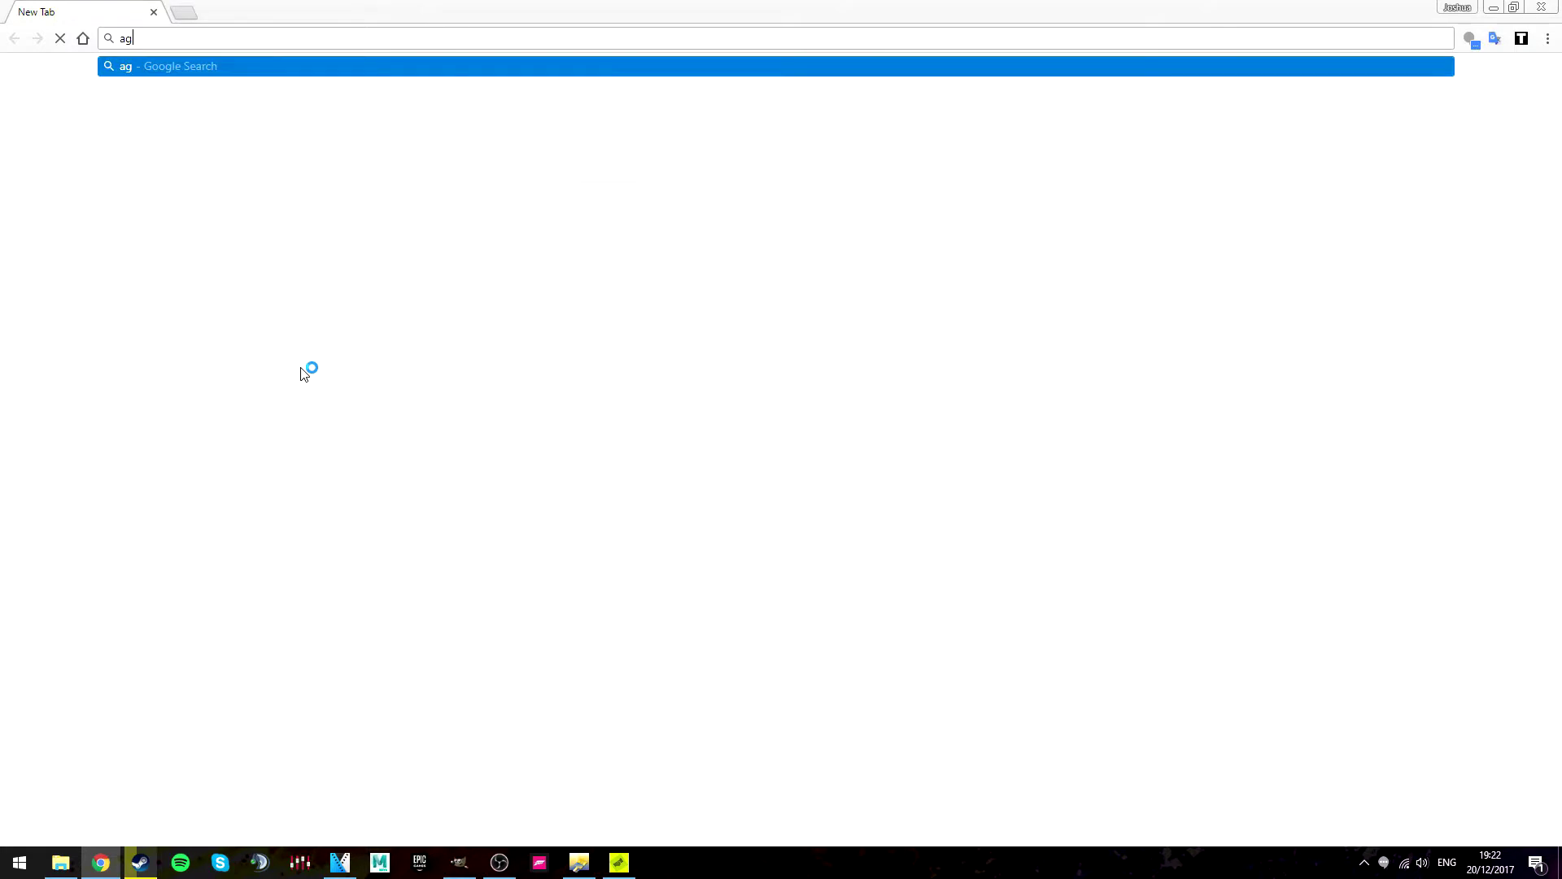
type("ave ")
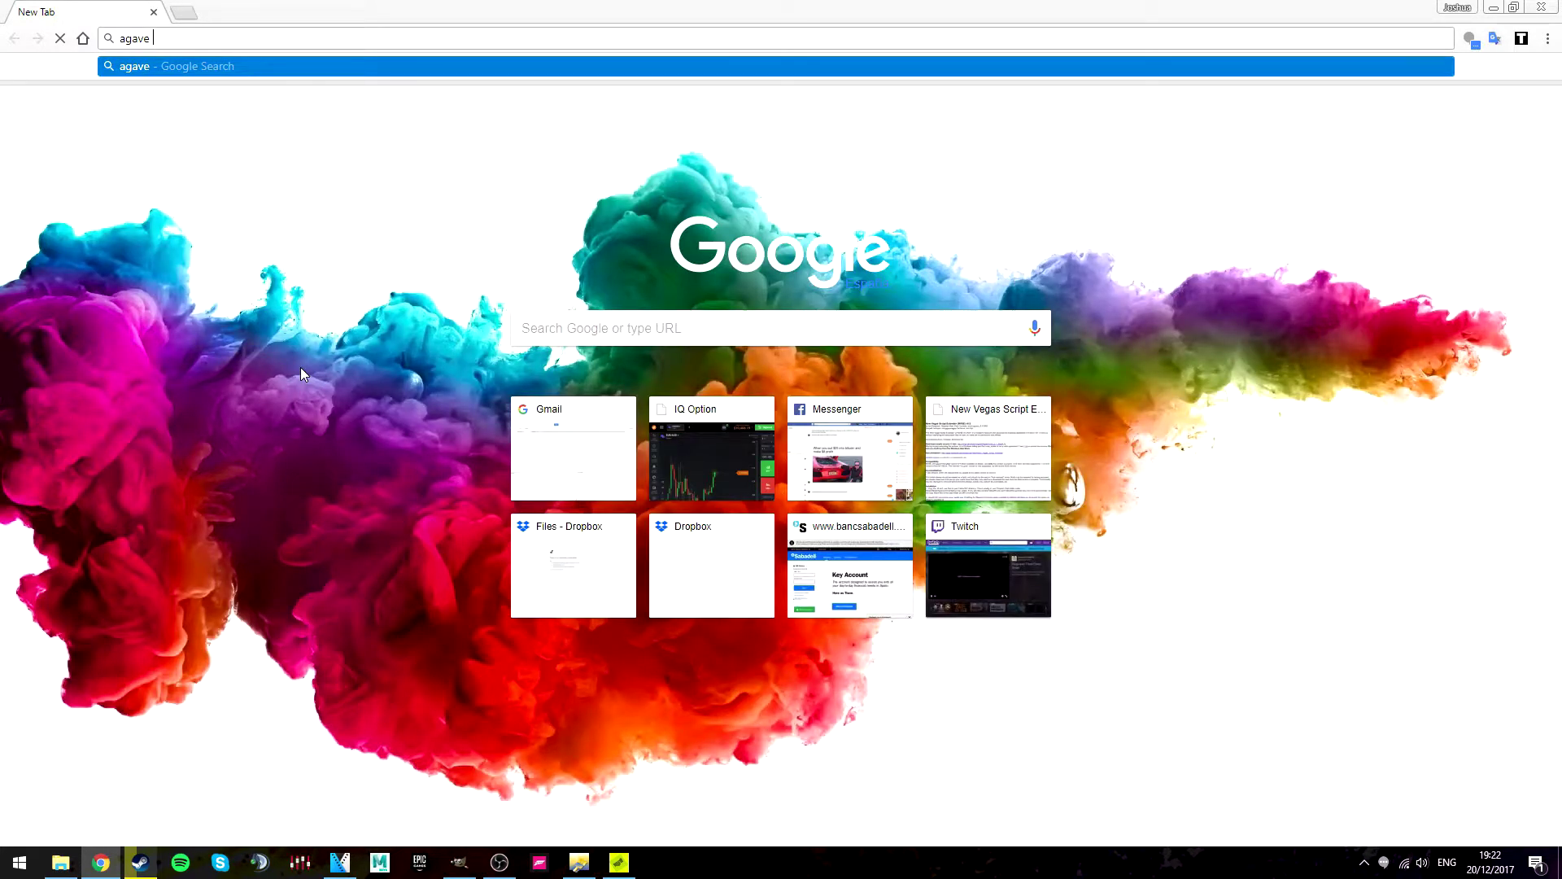
type("png")
key("Return")
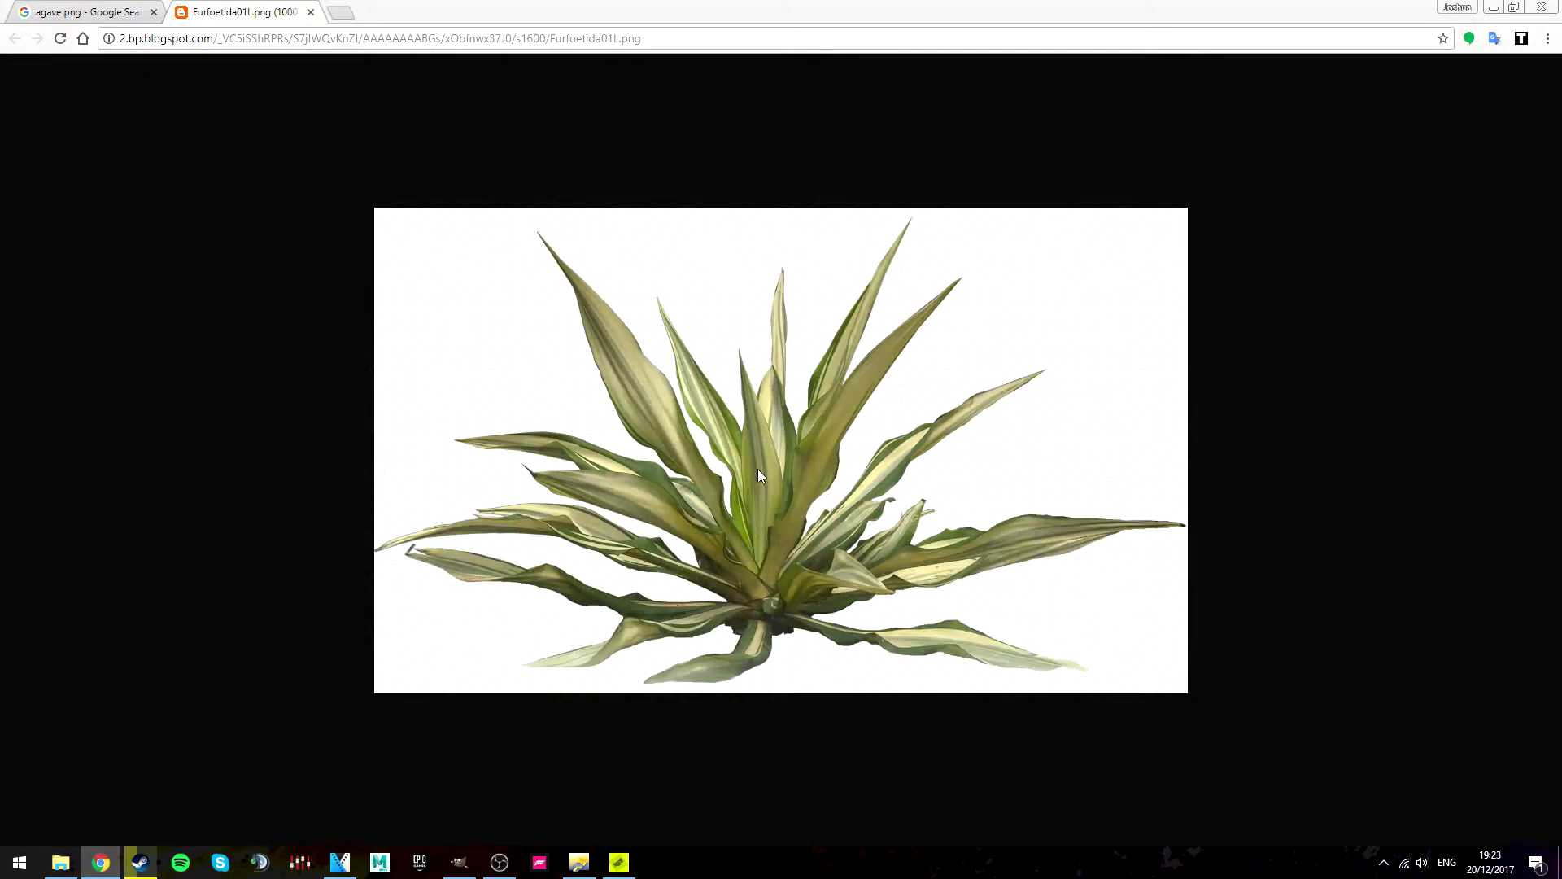
Save the full-size agave picture to the desktop as Furfoetida01L.png
left_click_drag(757, 10, 1090, 1)
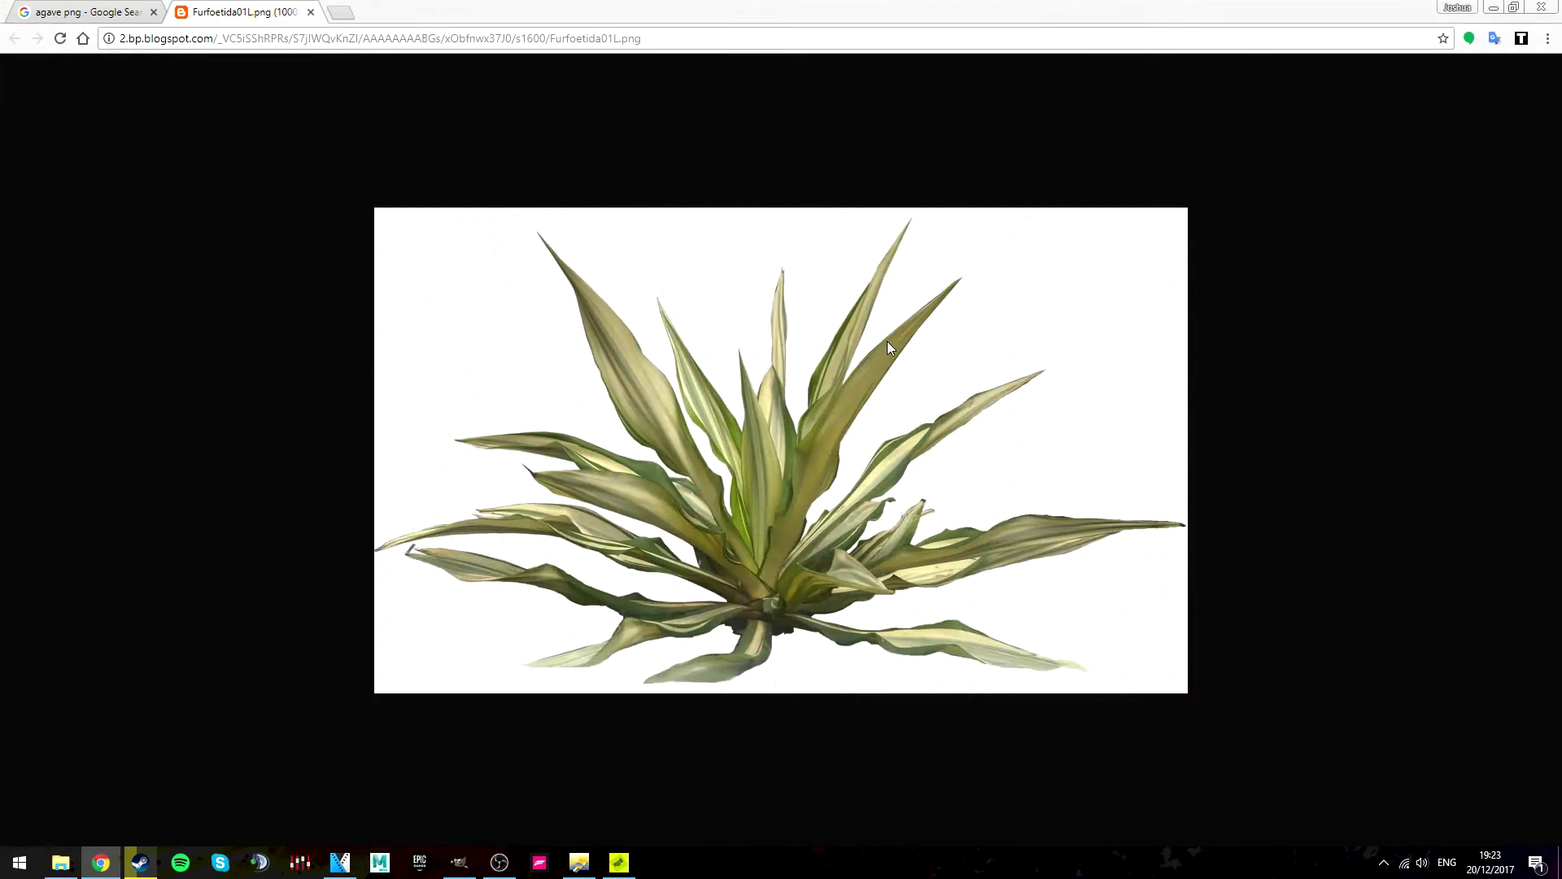
right_click(773, 463)
left_click(801, 503)
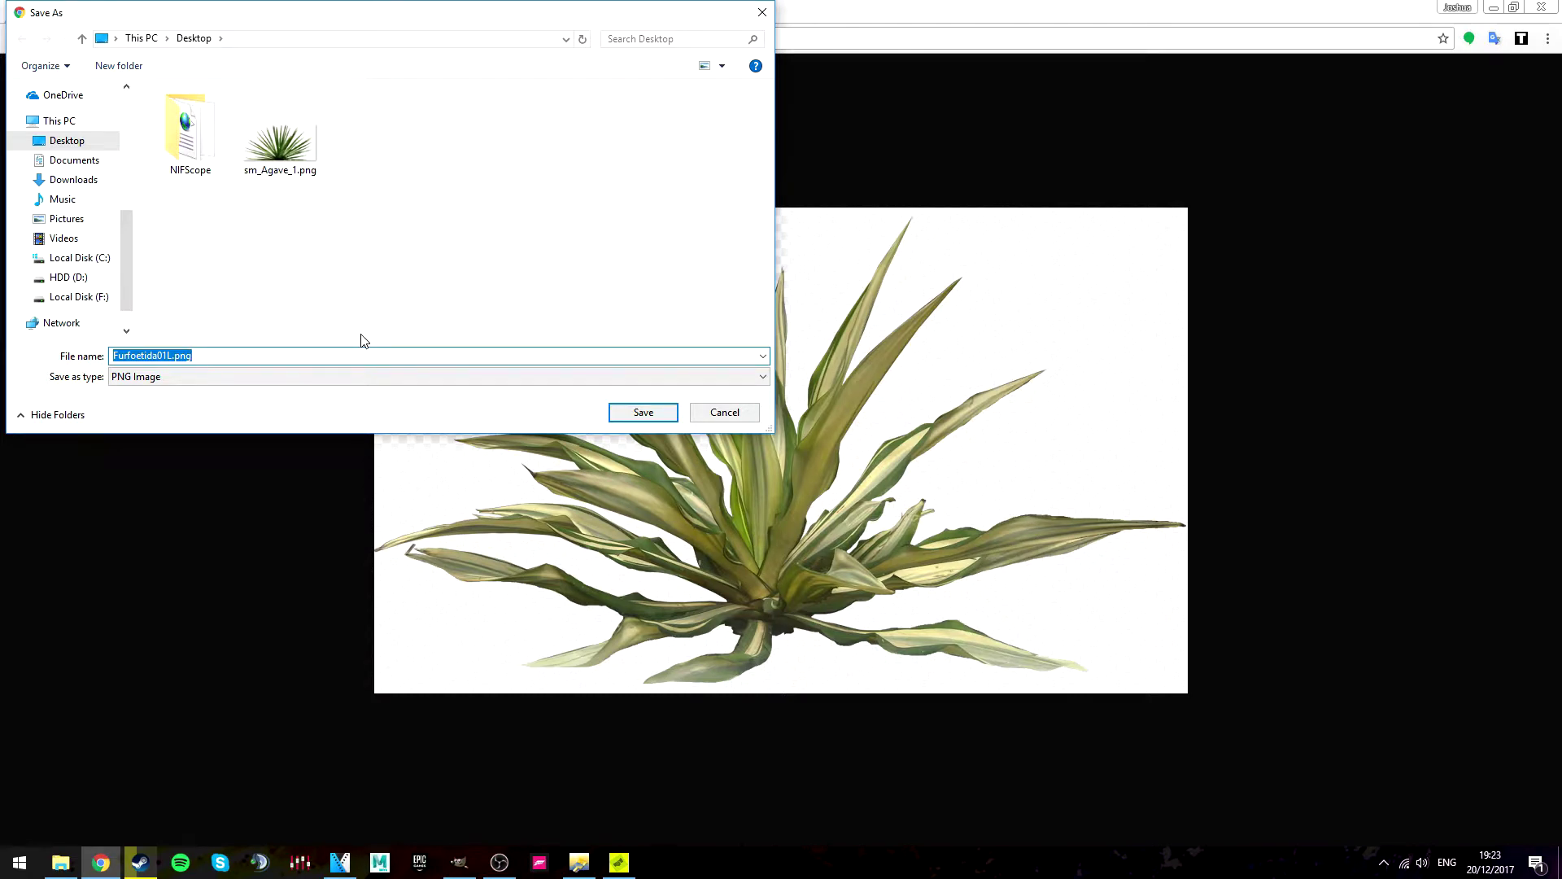
key("Return")
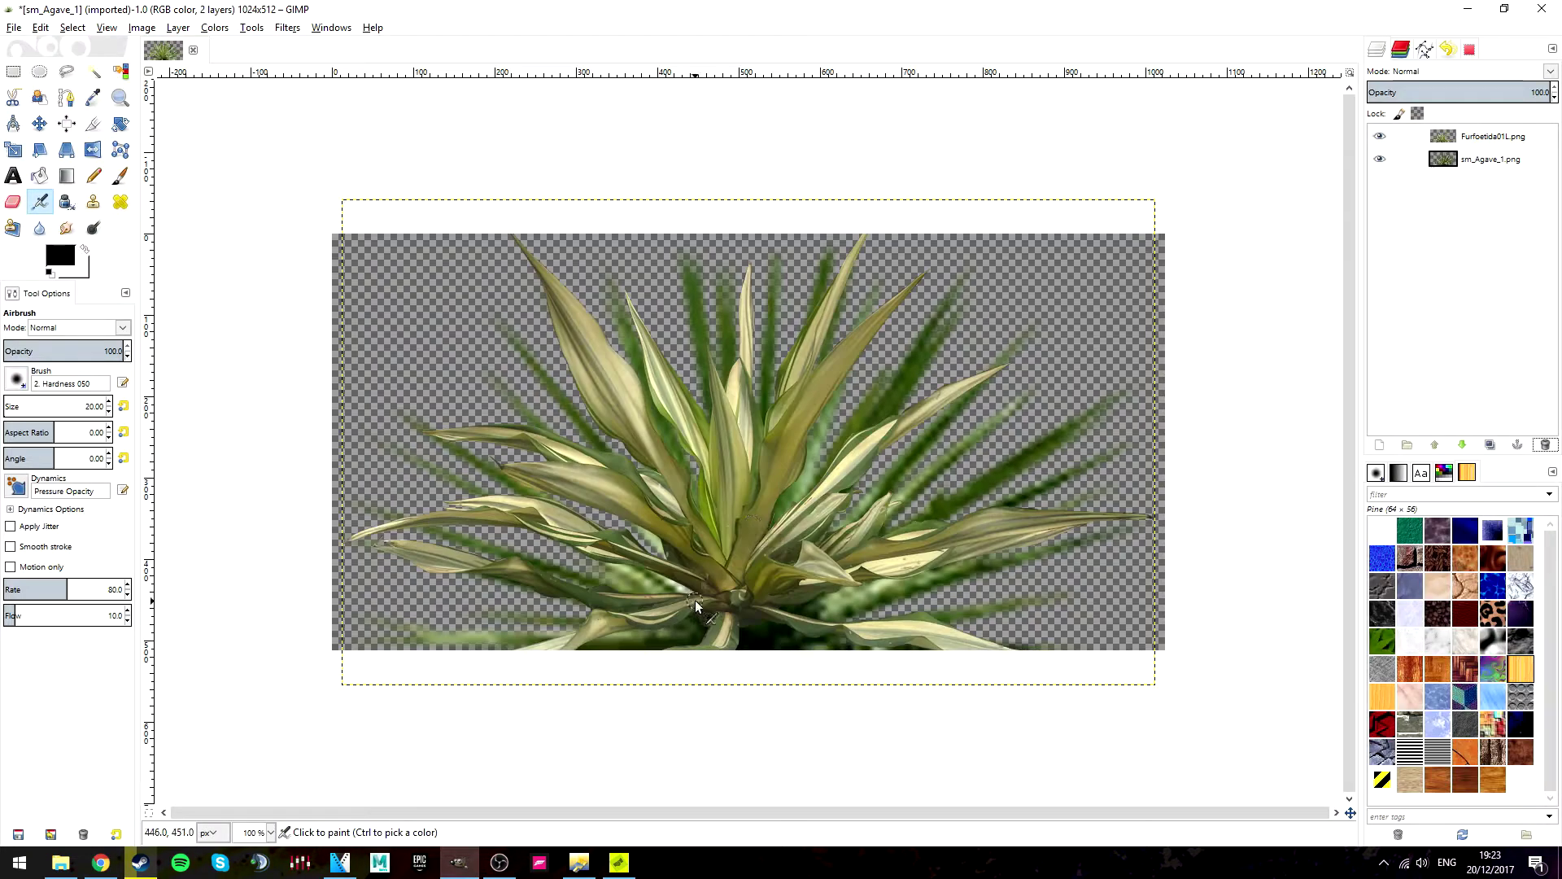
In GIMP, move the Furfoetida01L.png layer slightly down over the old plant and hide the sm_Agave_1.png layer
key("m")
left_click_drag(724, 522, 726, 547)
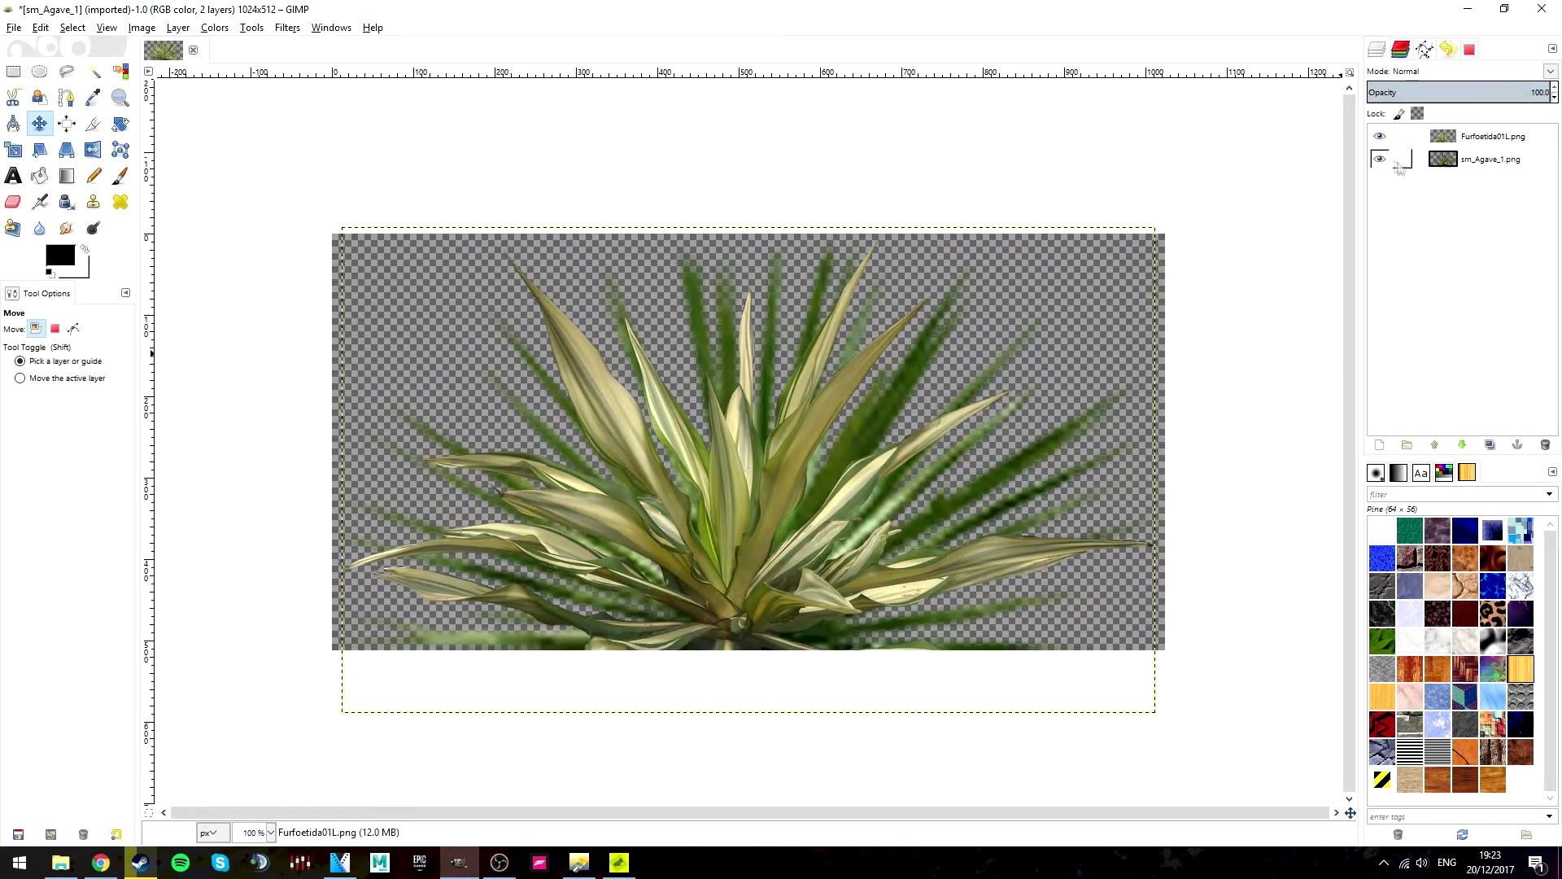
left_click(1379, 159)
Outline the drooping leaves below the new agave's base with a freehand selection and cut them away
key("2")
key("f")
left_click(777, 488)
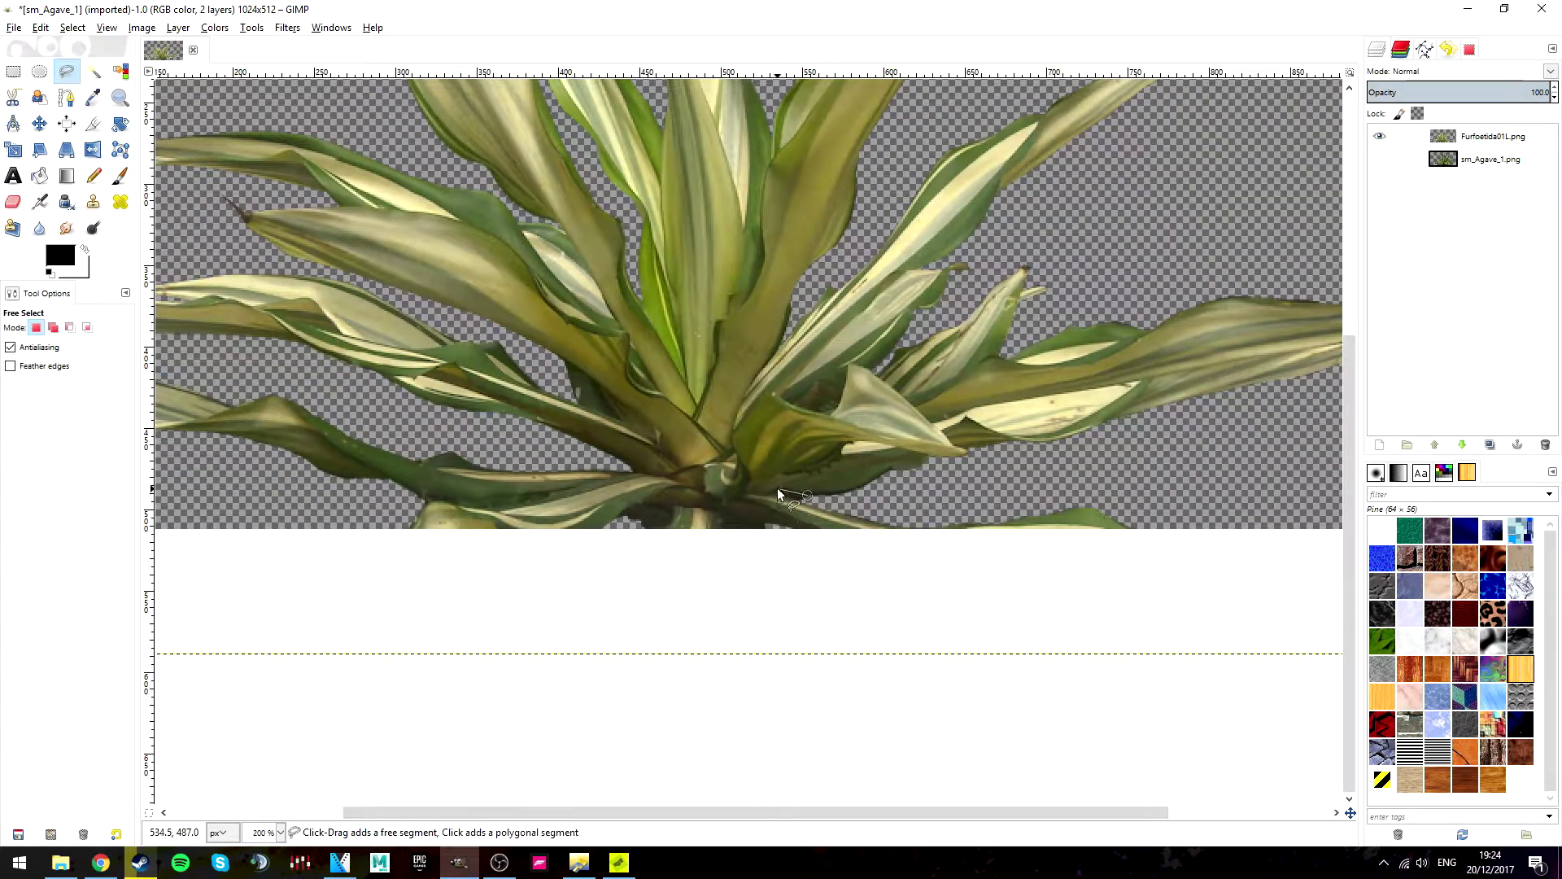
mouse_move(761, 491)
left_mouse_down()
mouse_move(656, 503)
mouse_move(633, 469)
left_mouse_up()
middle_click_drag(632, 469, 1035, 540)
mouse_move(1035, 540)
left_mouse_down()
mouse_move(397, 423)
mouse_move(1089, 720)
left_mouse_up()
middle_click_drag(1089, 720, 527, 661)
left_click_drag(527, 662, 649, 507)
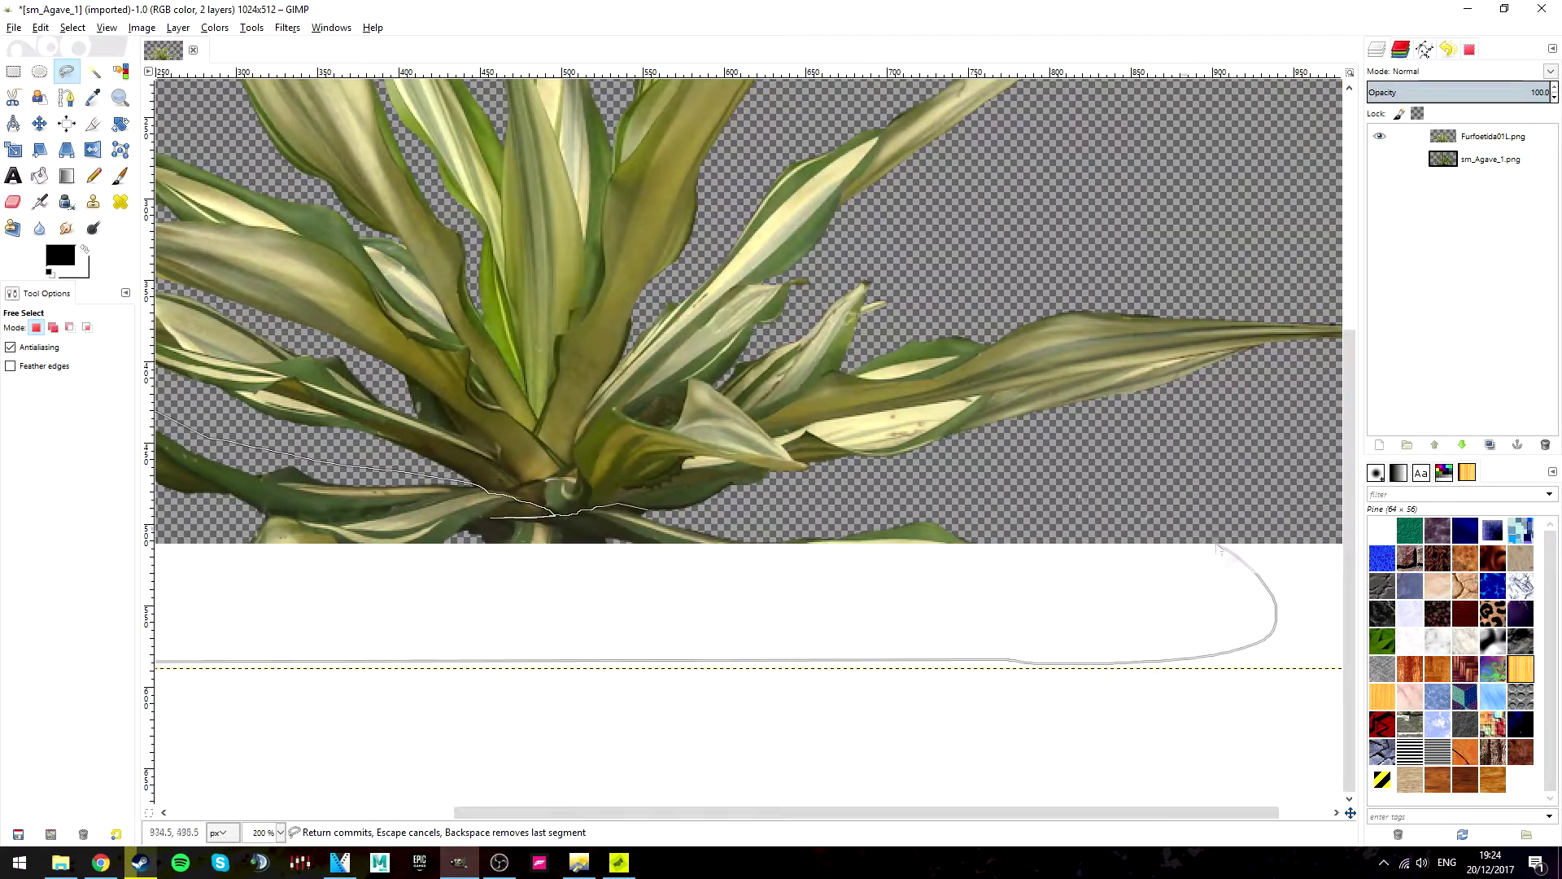
key("Return")
key("ctrl+x")
Cut the leftover thin strip of pixels below the agave's base and clear the selection
scroll(656, 515, "down", 2, "ctrl")
key("r")
scroll(599, 532, "up", 4, "ctrl")
scroll(411, 504, "up", 2, "ctrl")
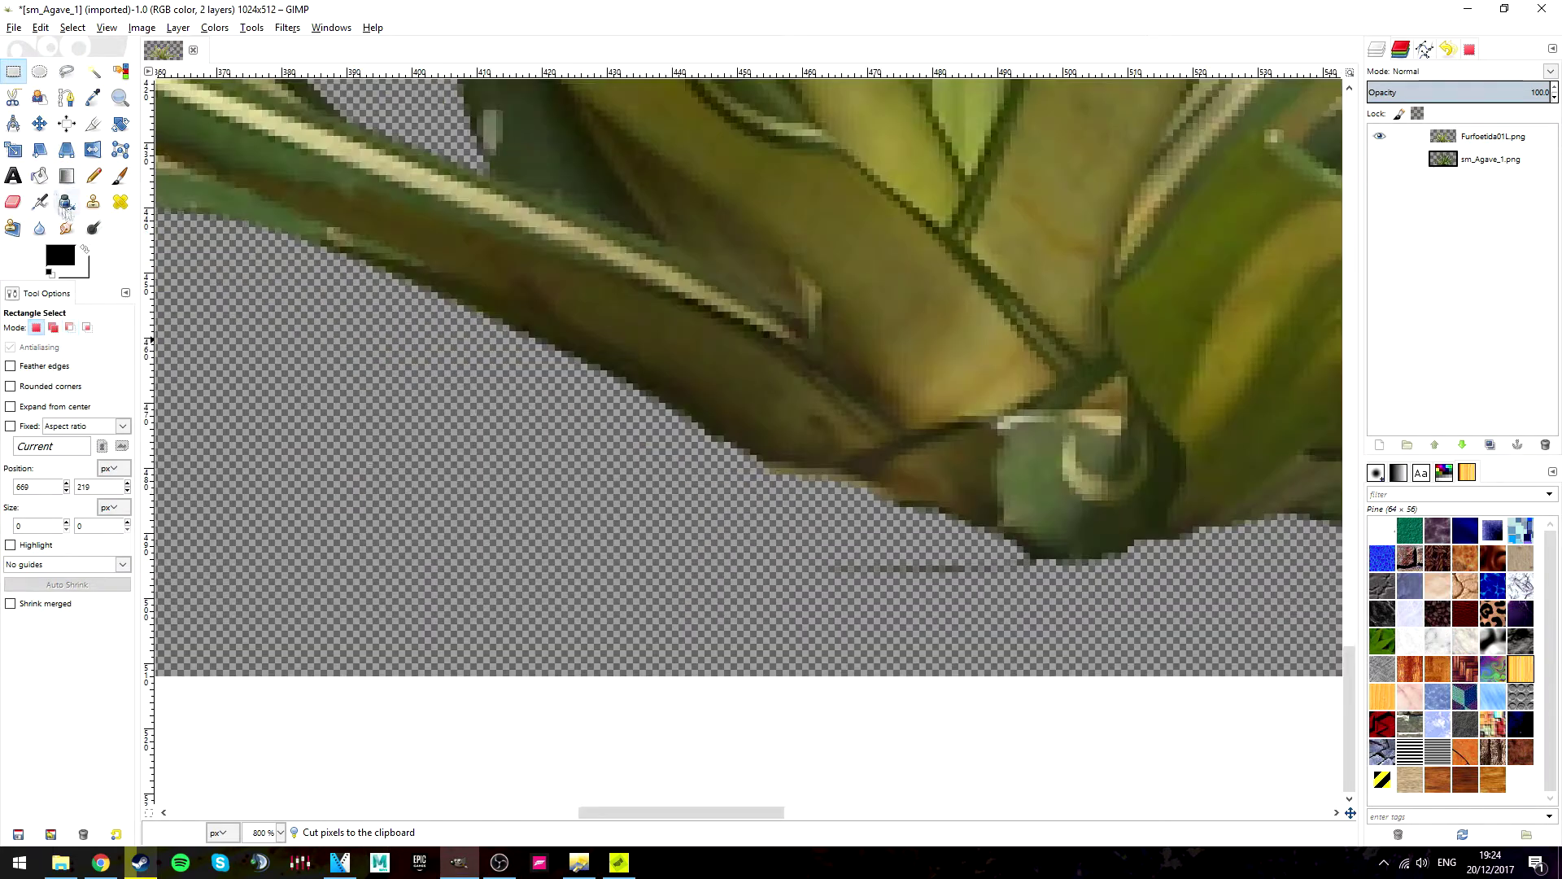
left_click(66, 73)
left_click_drag(806, 542, 808, 544)
key("ctrl+x")
left_click(13, 72)
left_click(498, 542)
Clone plant pixels with a size 11 brush to extend a stem from the agave's base to the image's lower edge
scroll(586, 612, "down", 2, "ctrl")
scroll(592, 616, "down", 2, "ctrl")
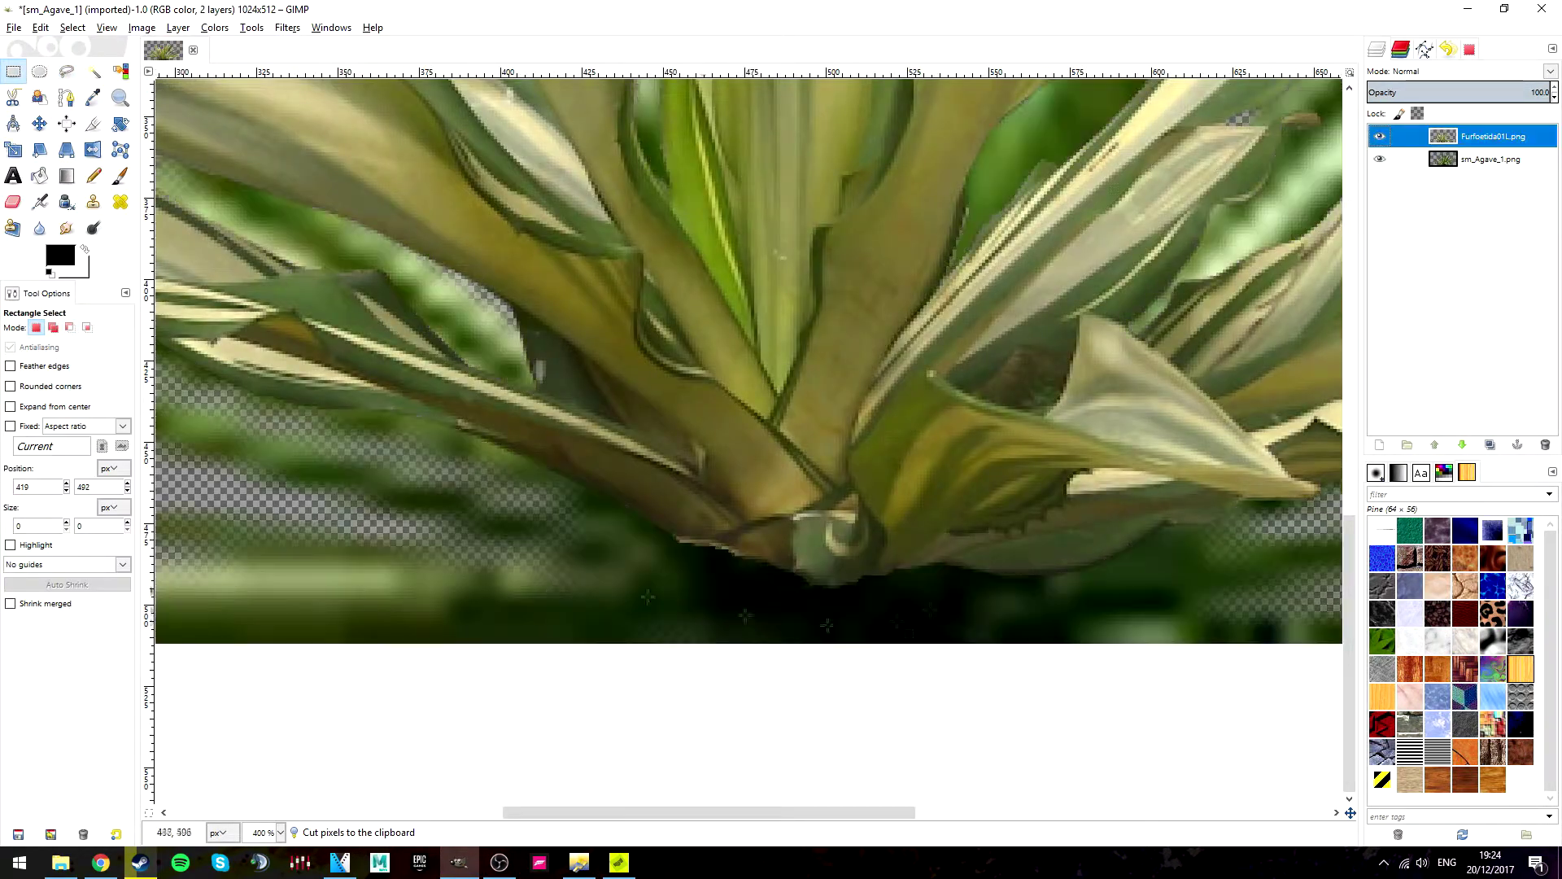
scroll(754, 556, "down", 2, "ctrl")
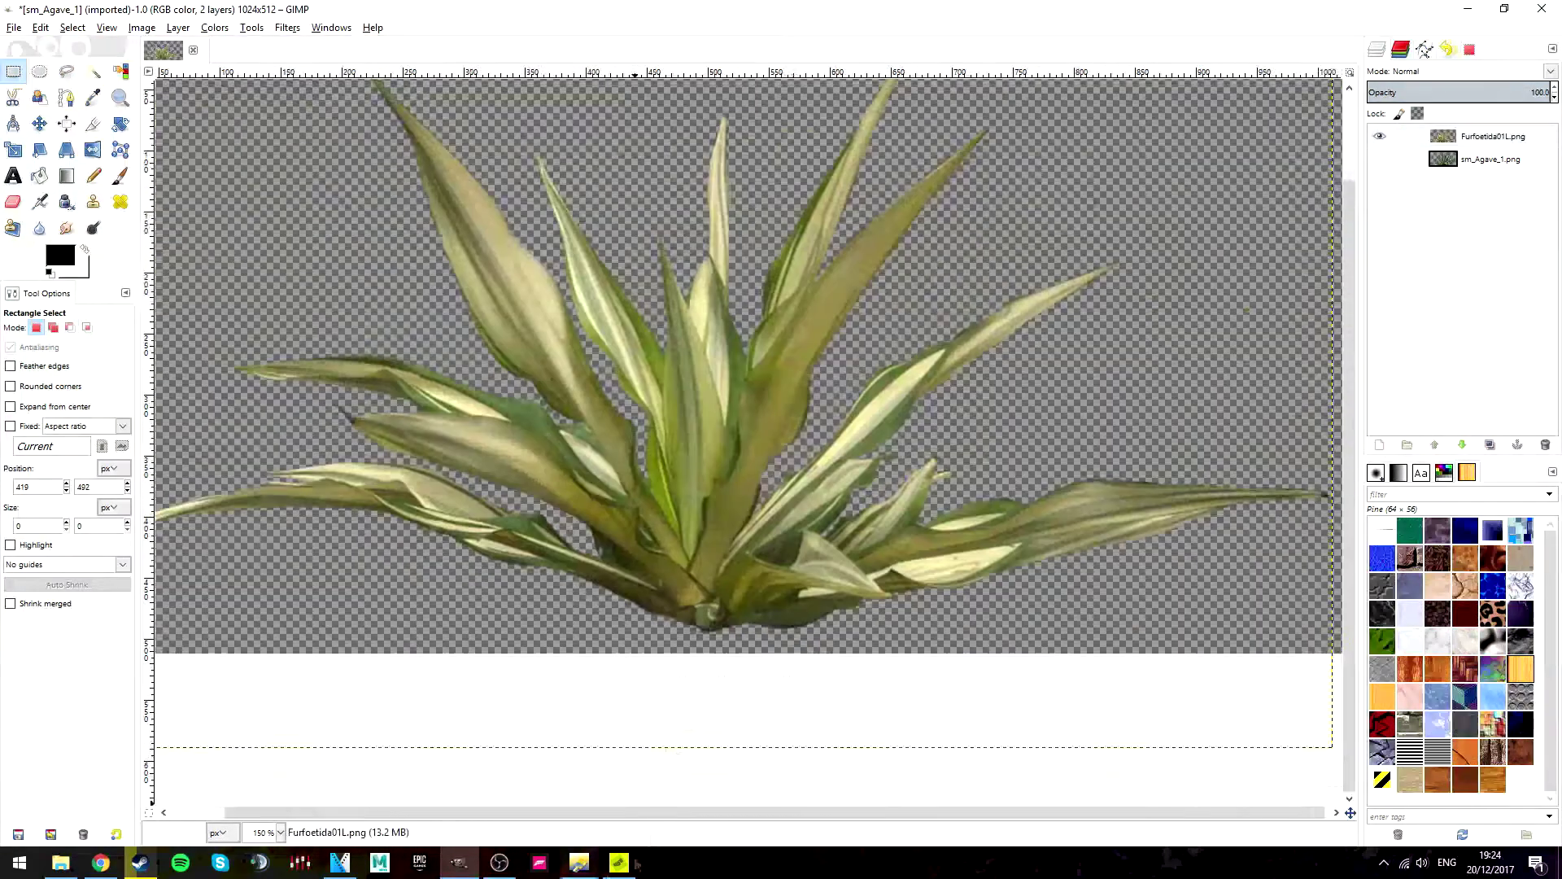
scroll(697, 617, "up", 6, "ctrl")
key("c")
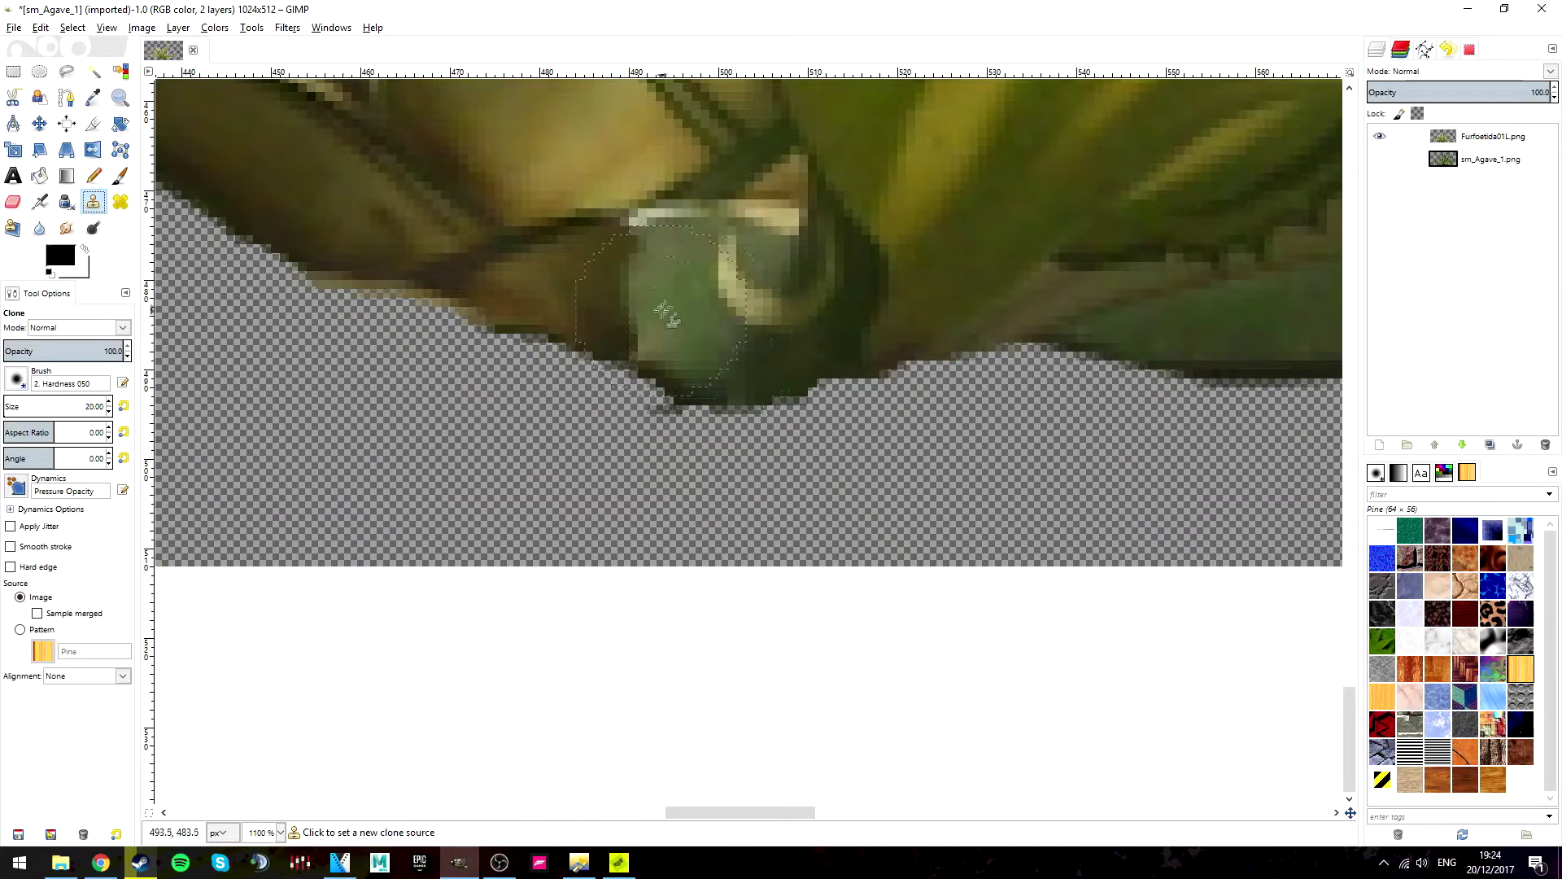
scroll(607, 349, "up", 1, "ctrl")
middle_click_drag(464, 619, 351, 366)
mouse_move(451, 438)
left_mouse_down()
mouse_move(696, 502)
mouse_move(973, 510)
mouse_move(988, 724)
mouse_move(802, 669)
mouse_move(570, 561)
mouse_move(439, 651)
mouse_move(1050, 700)
mouse_move(813, 595)
mouse_move(1082, 634)
mouse_move(453, 680)
mouse_move(488, 680)
mouse_move(782, 528)
mouse_move(565, 496)
left_mouse_up()
scroll(732, 520, "down", 7, "ctrl")
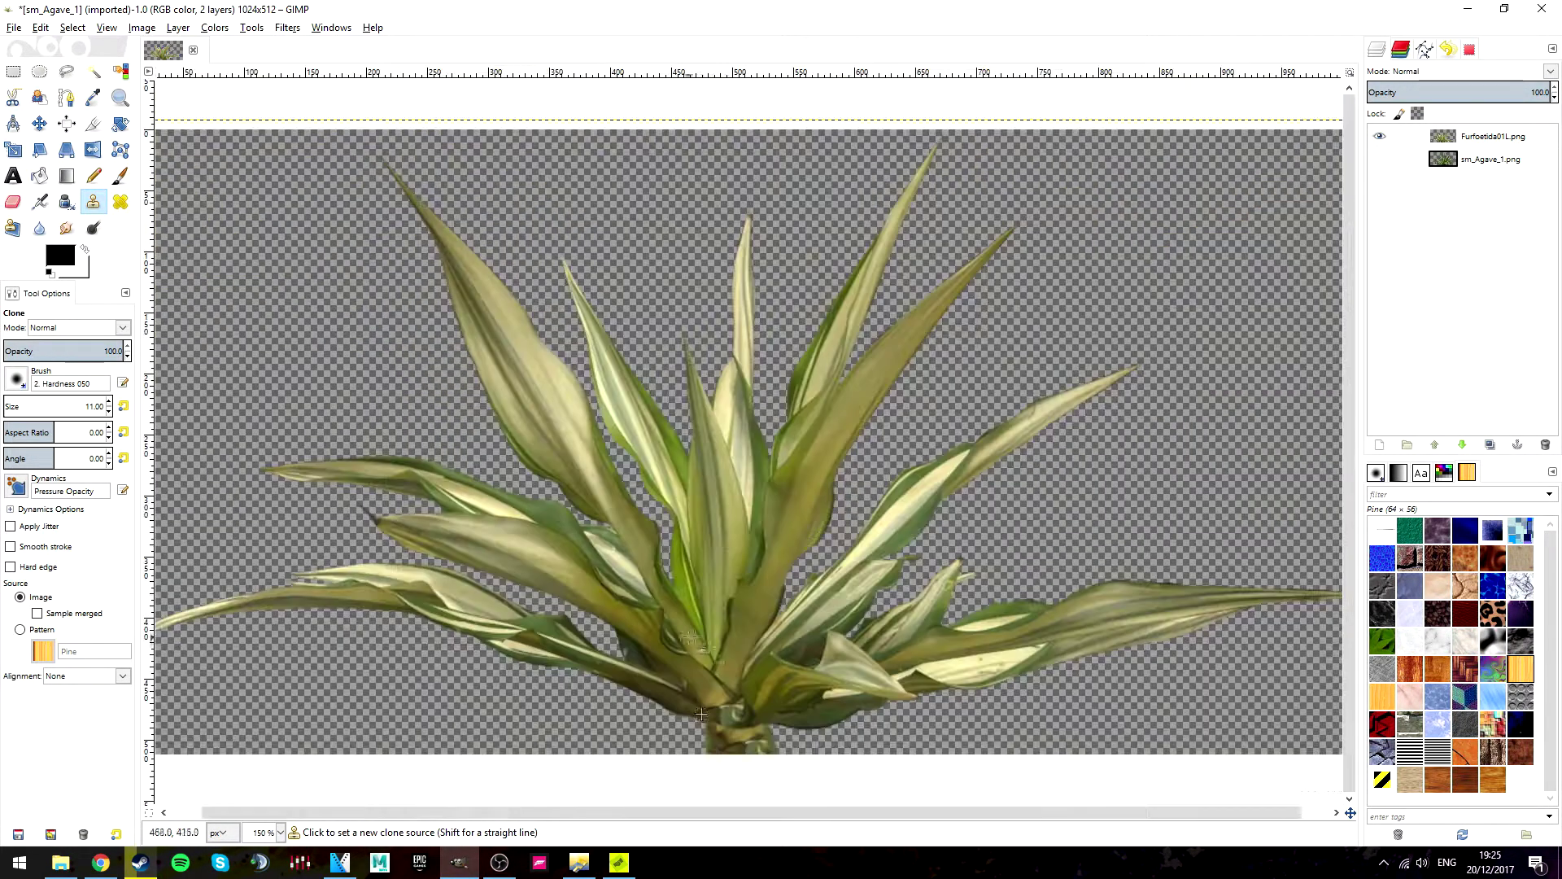
Make the sm_Agave_1.png layer active and overwrite the sm_Agave_1.png file with the edited agave image
left_click(1489, 160)
scroll(987, 325, "down", 3, "ctrl")
scroll(986, 324, "up", 3, "ctrl")
scroll(968, 317, "down", 1, "ctrl")
left_click(13, 27)
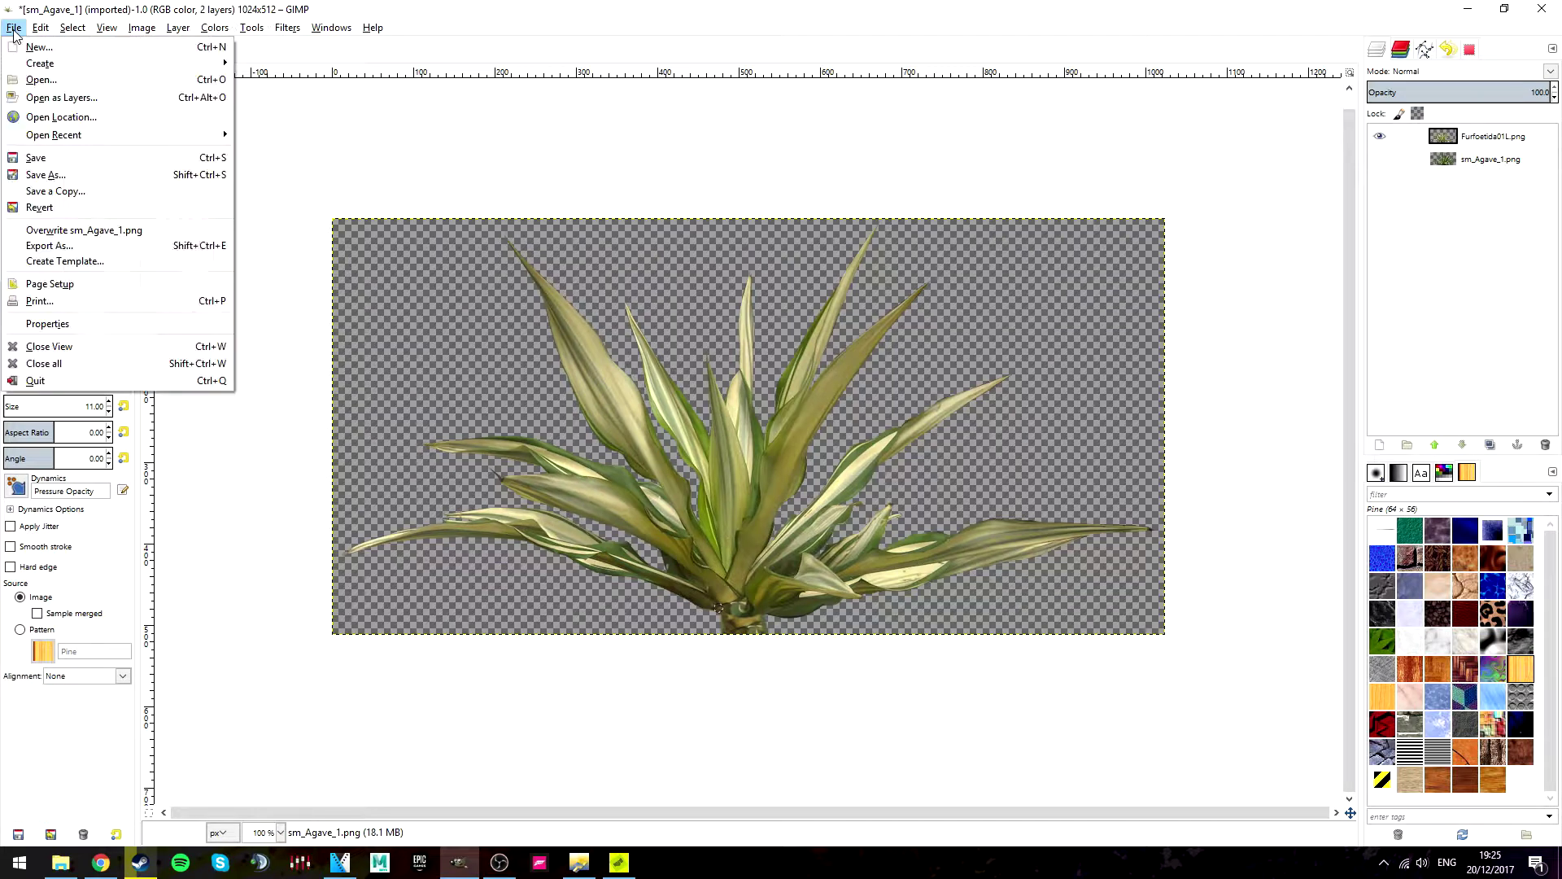
left_click(105, 232)
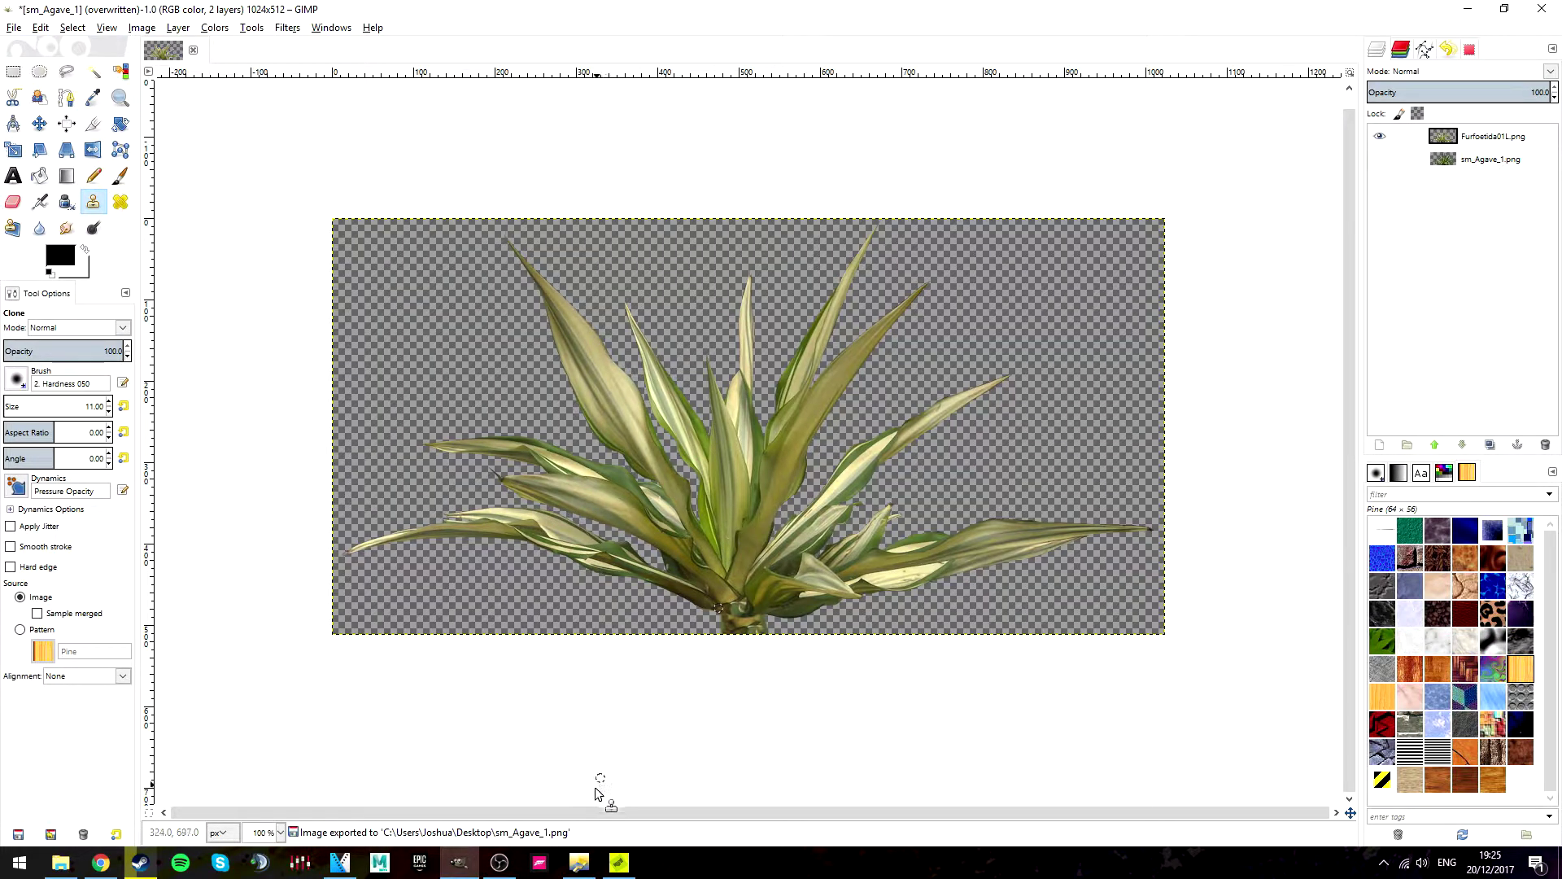
Switch to TXD Workshop and replace the sm_Agave_1 texture by importing the edited sm_Agave_1.png from the desktop
left_click(590, 853)
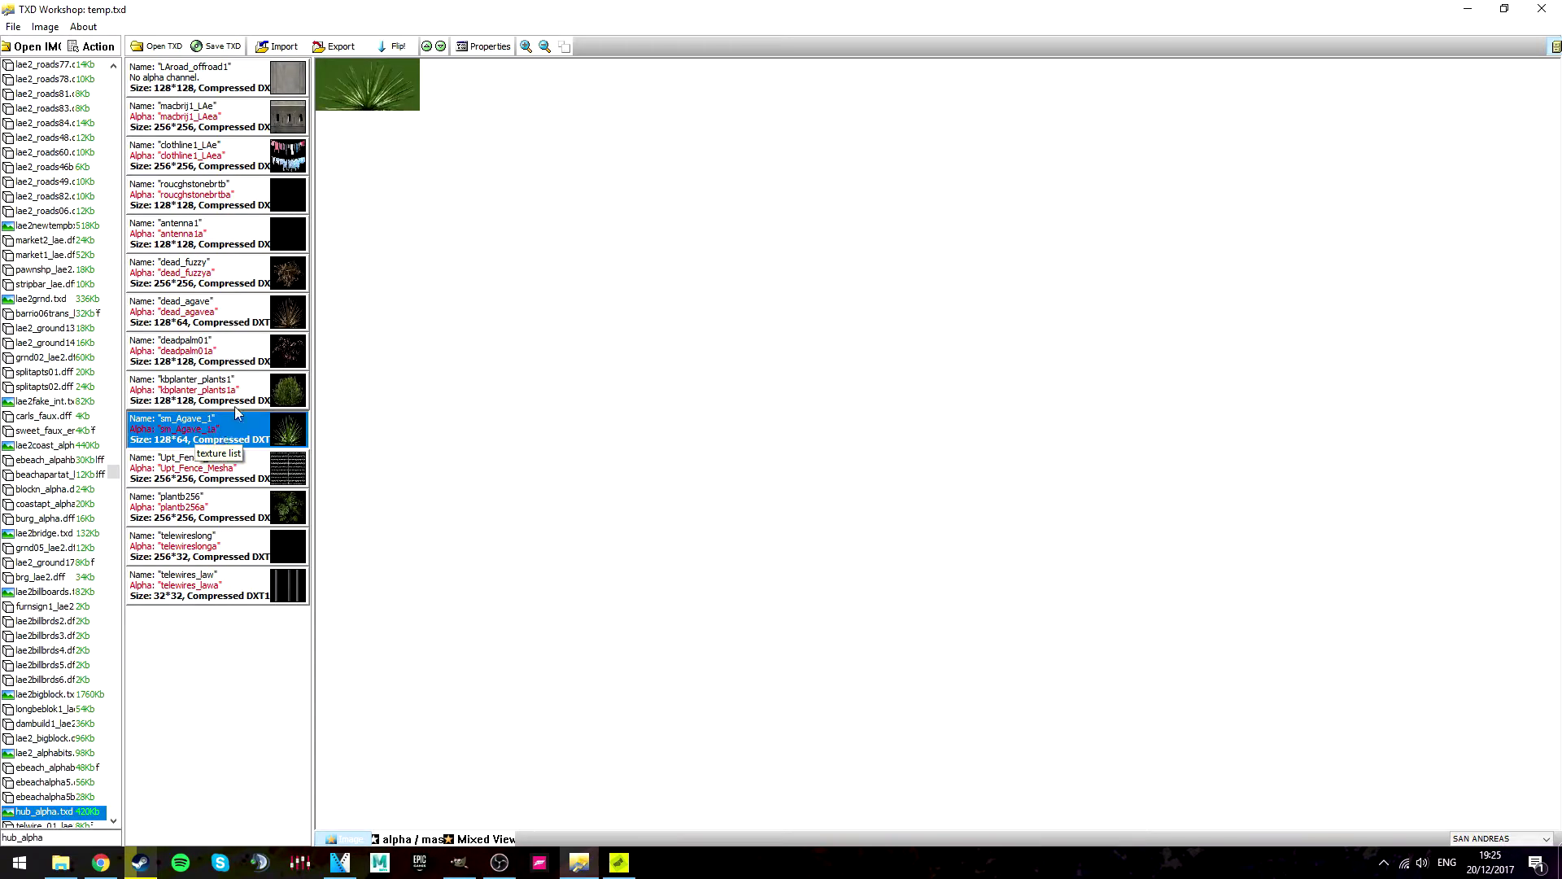
left_click(283, 47)
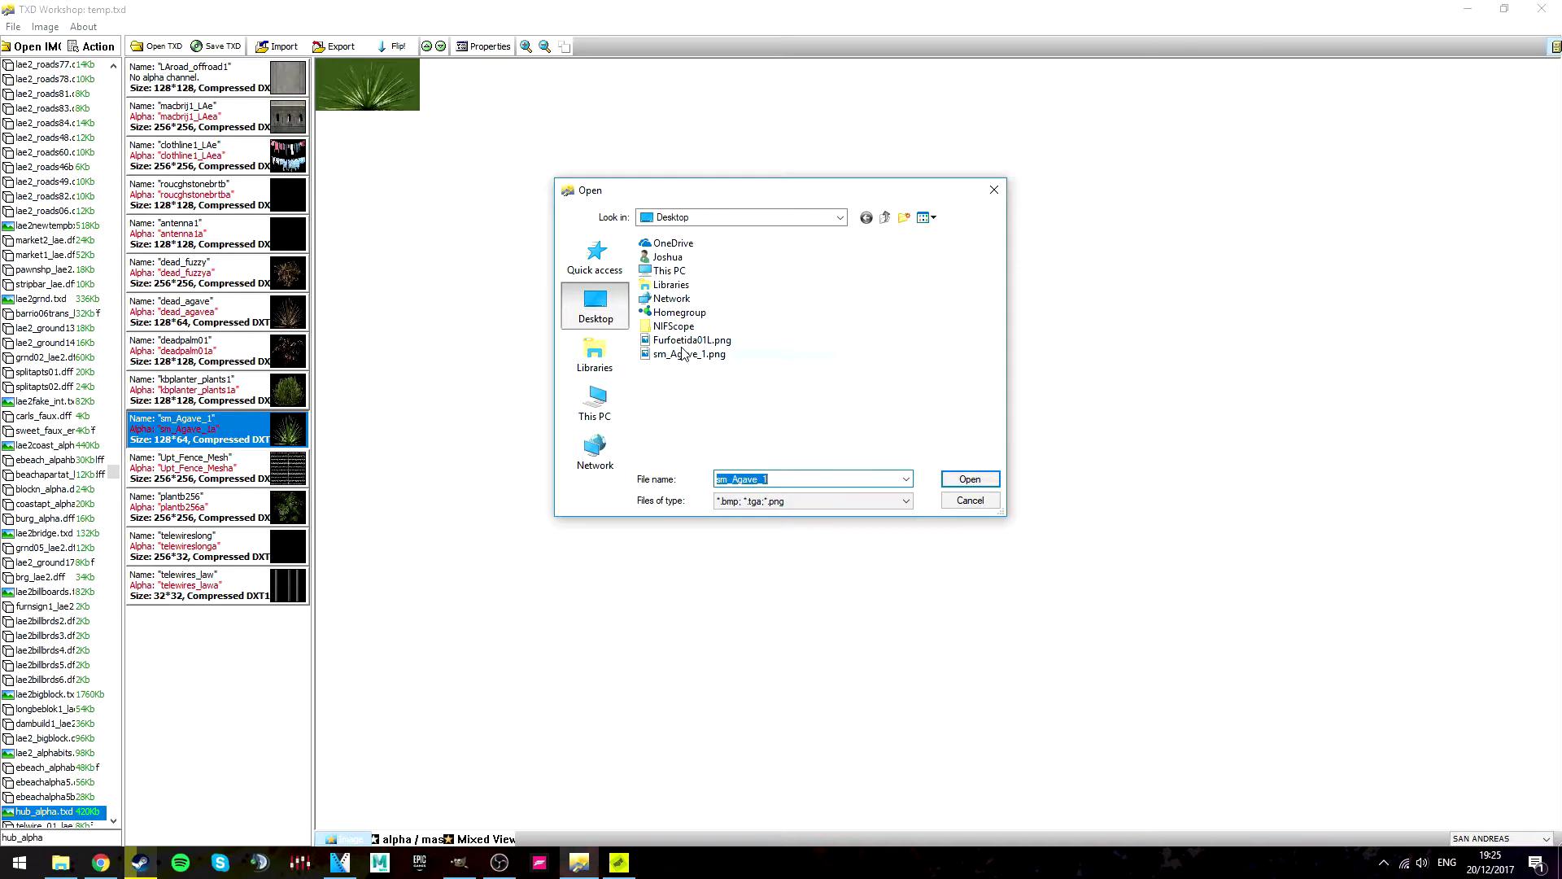
left_click(683, 353)
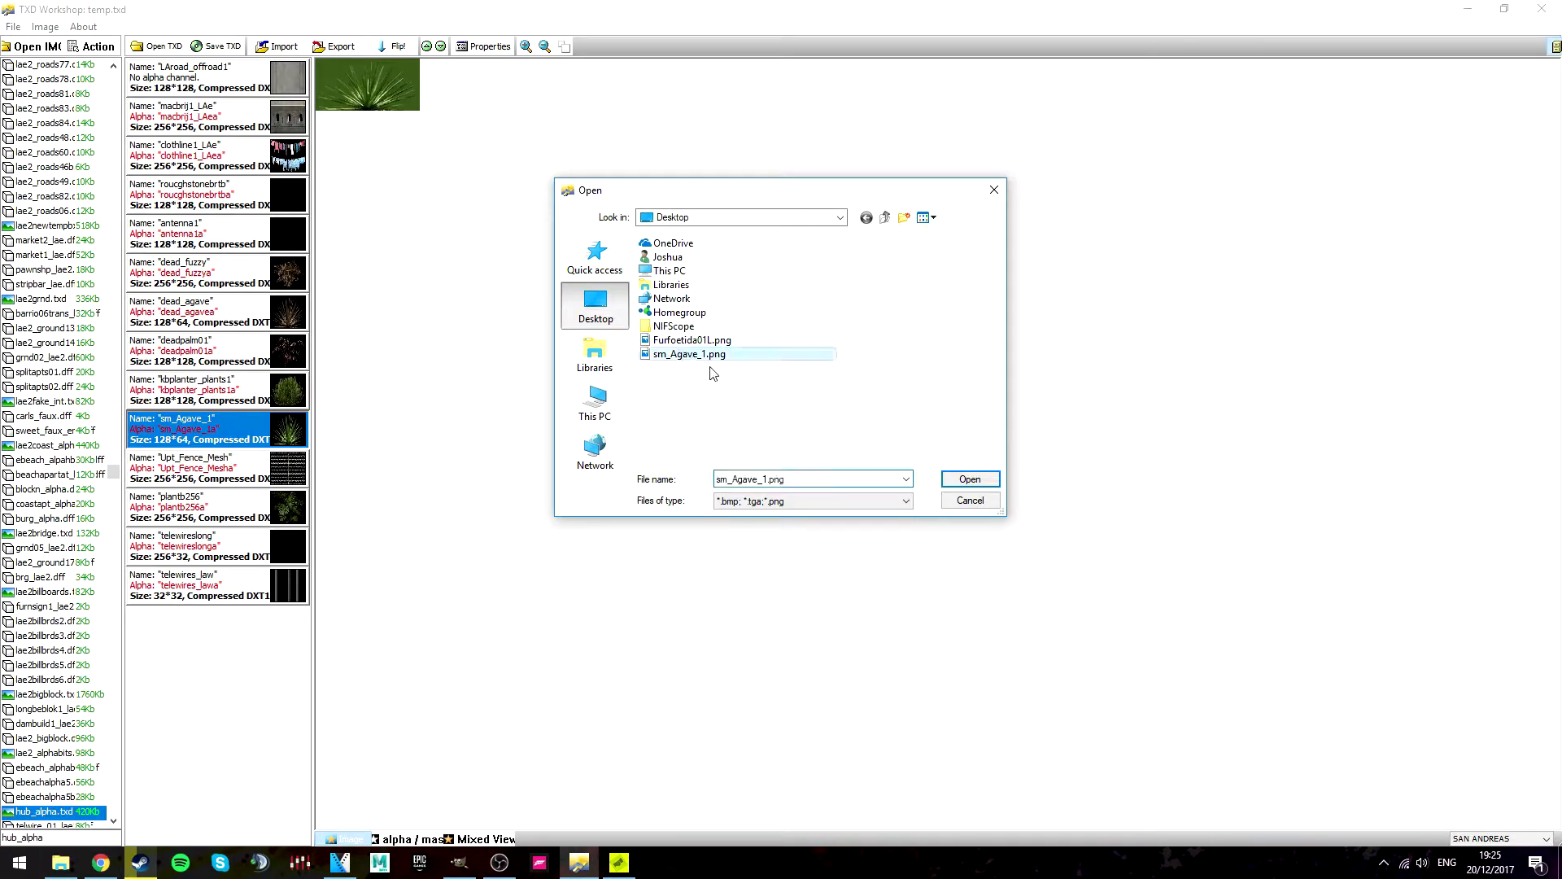
left_click(970, 479)
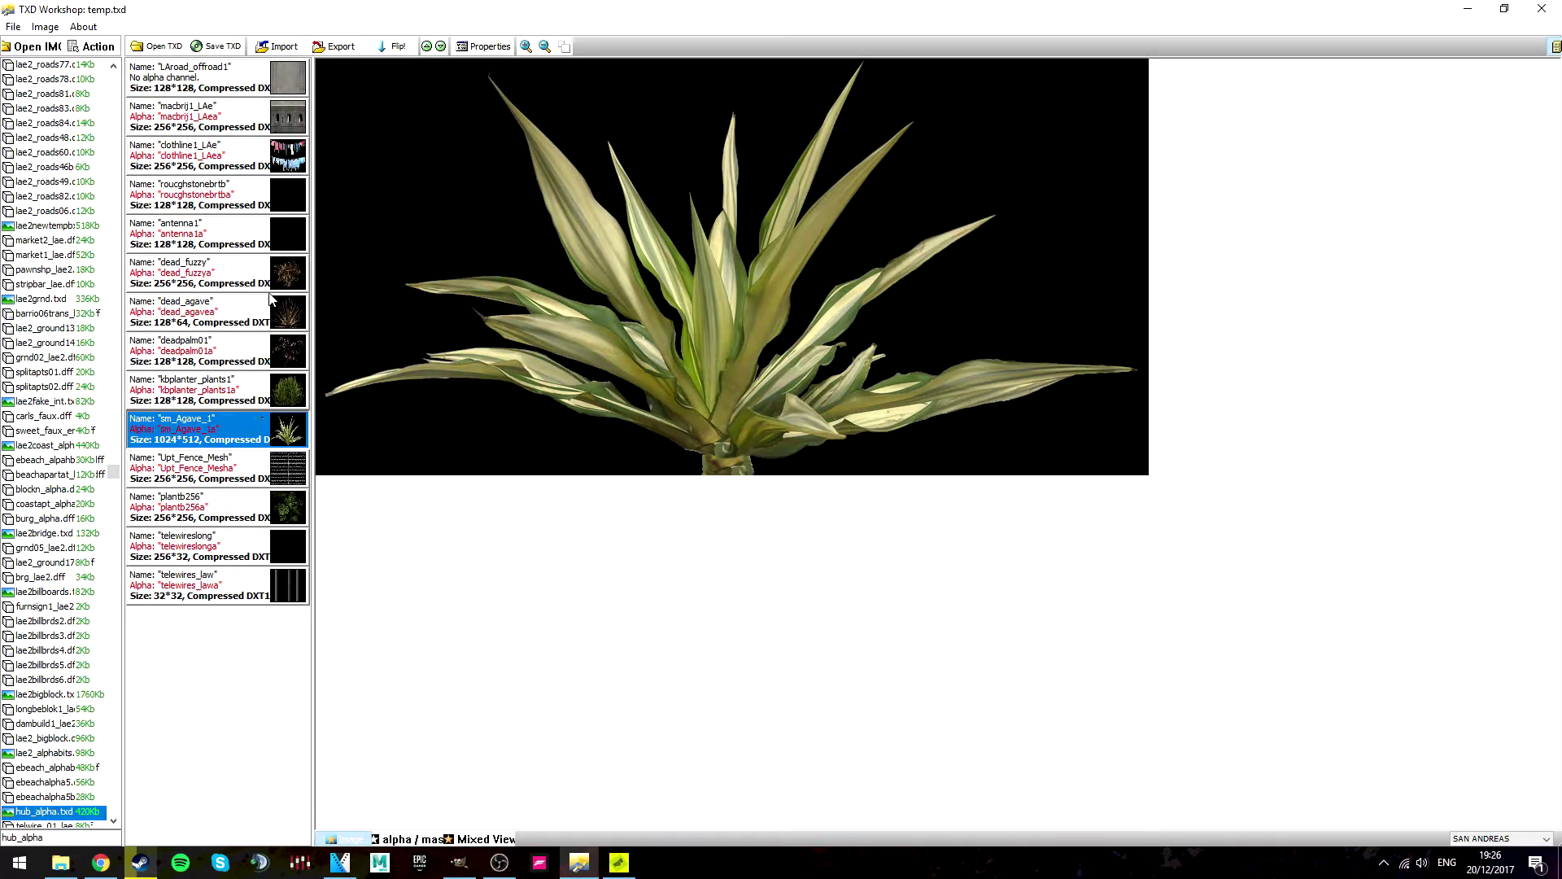
Save the TXD with the replaced sm_Agave_1 texture, switch to MEd and select the agave plant object beside the house's porch
left_click(226, 49)
left_click(617, 863)
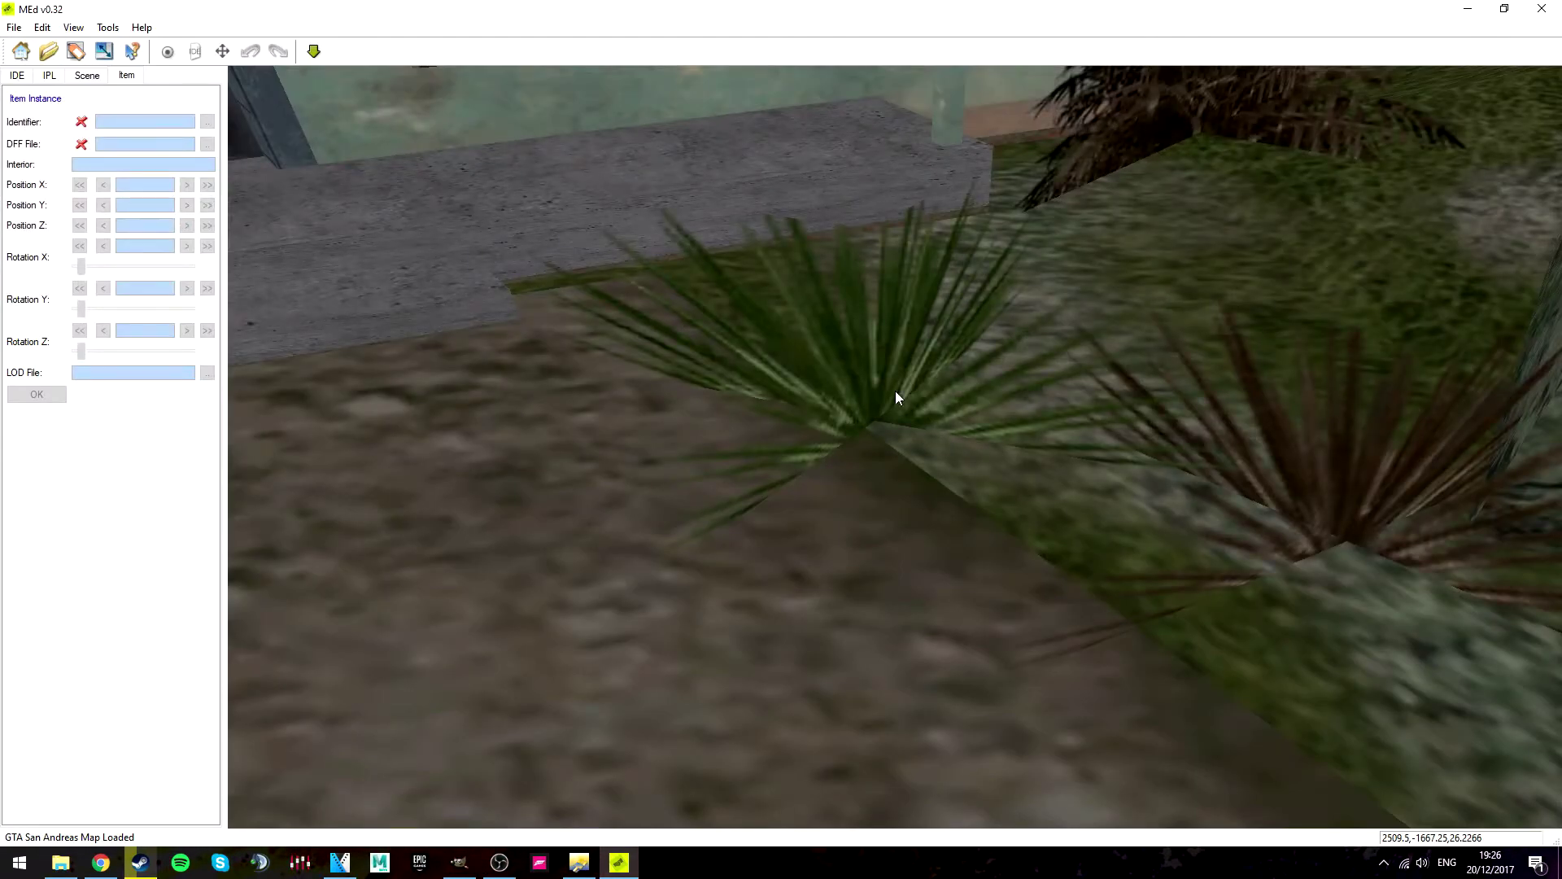
right_click(721, 445)
left_click(828, 348)
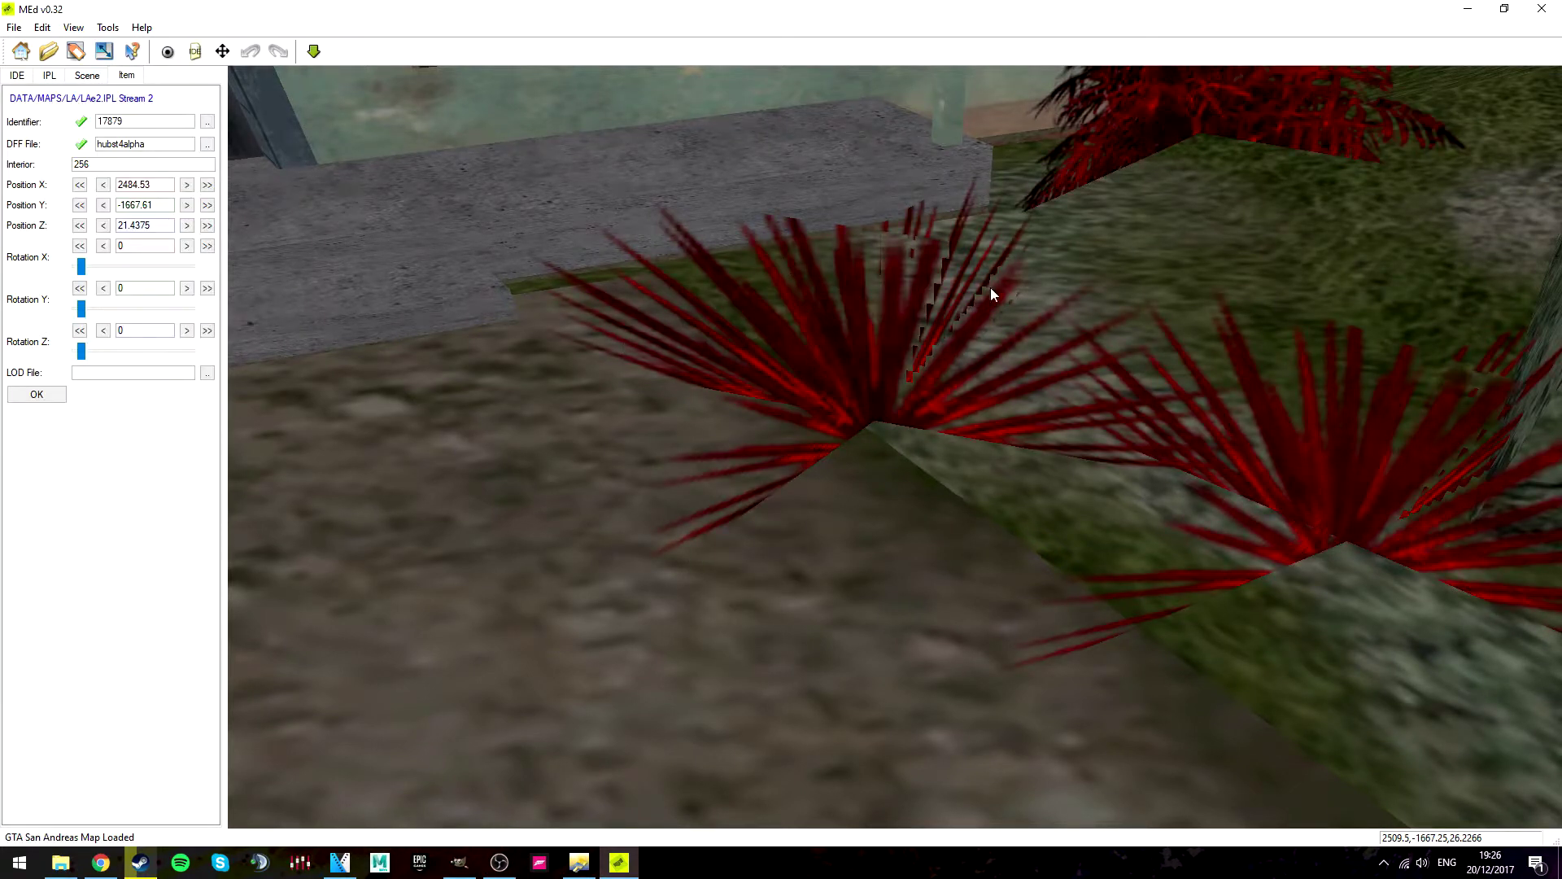
Minimize MEd and close TXD Workshop and GIMP
left_click(1464, 8)
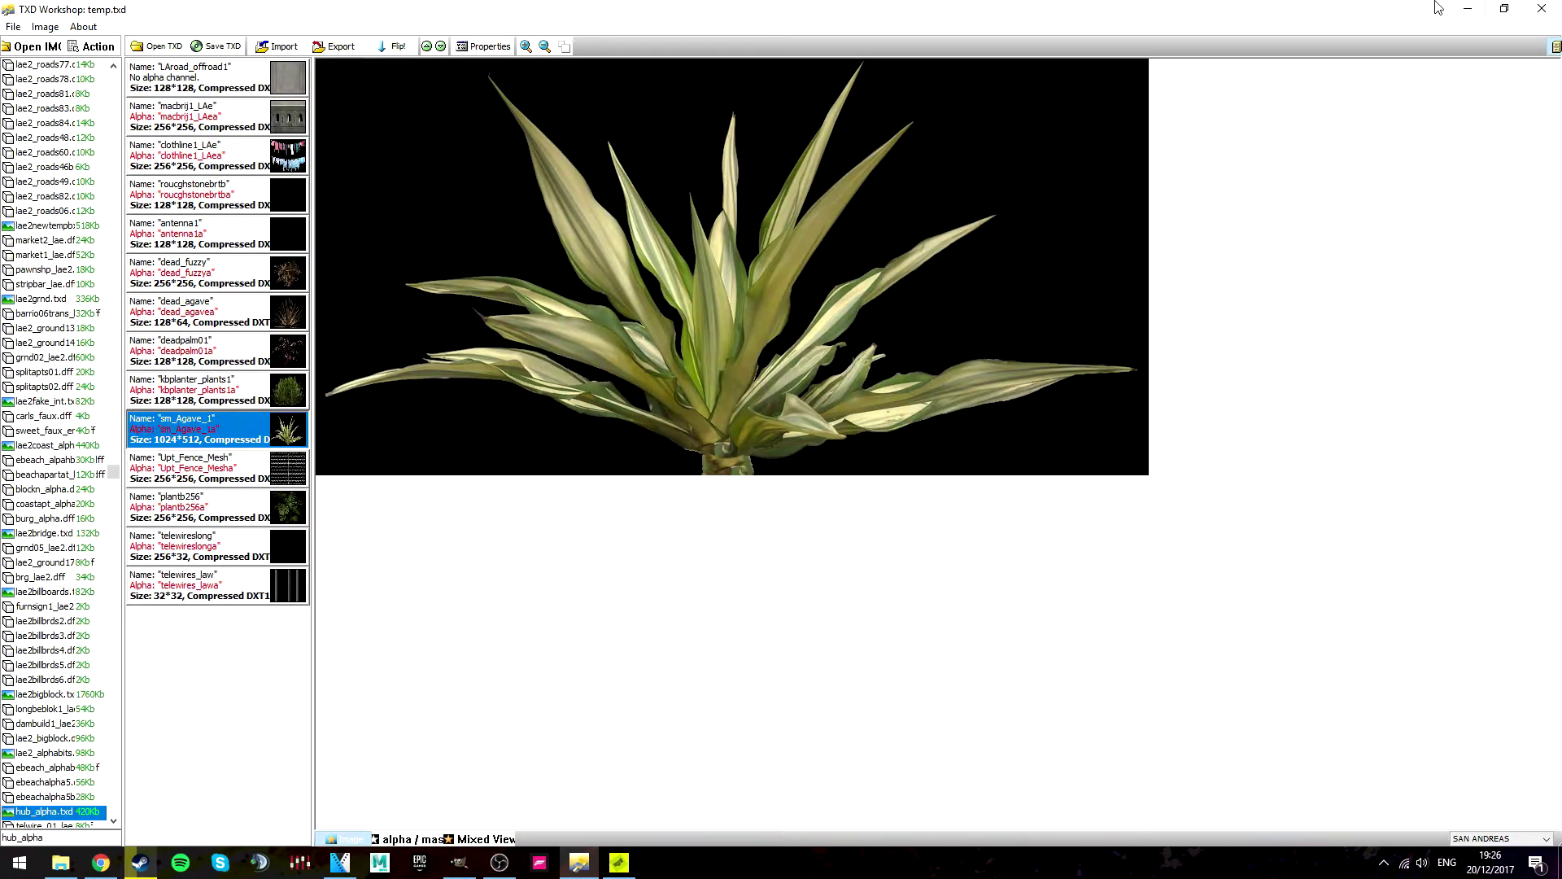
left_click(1546, 8)
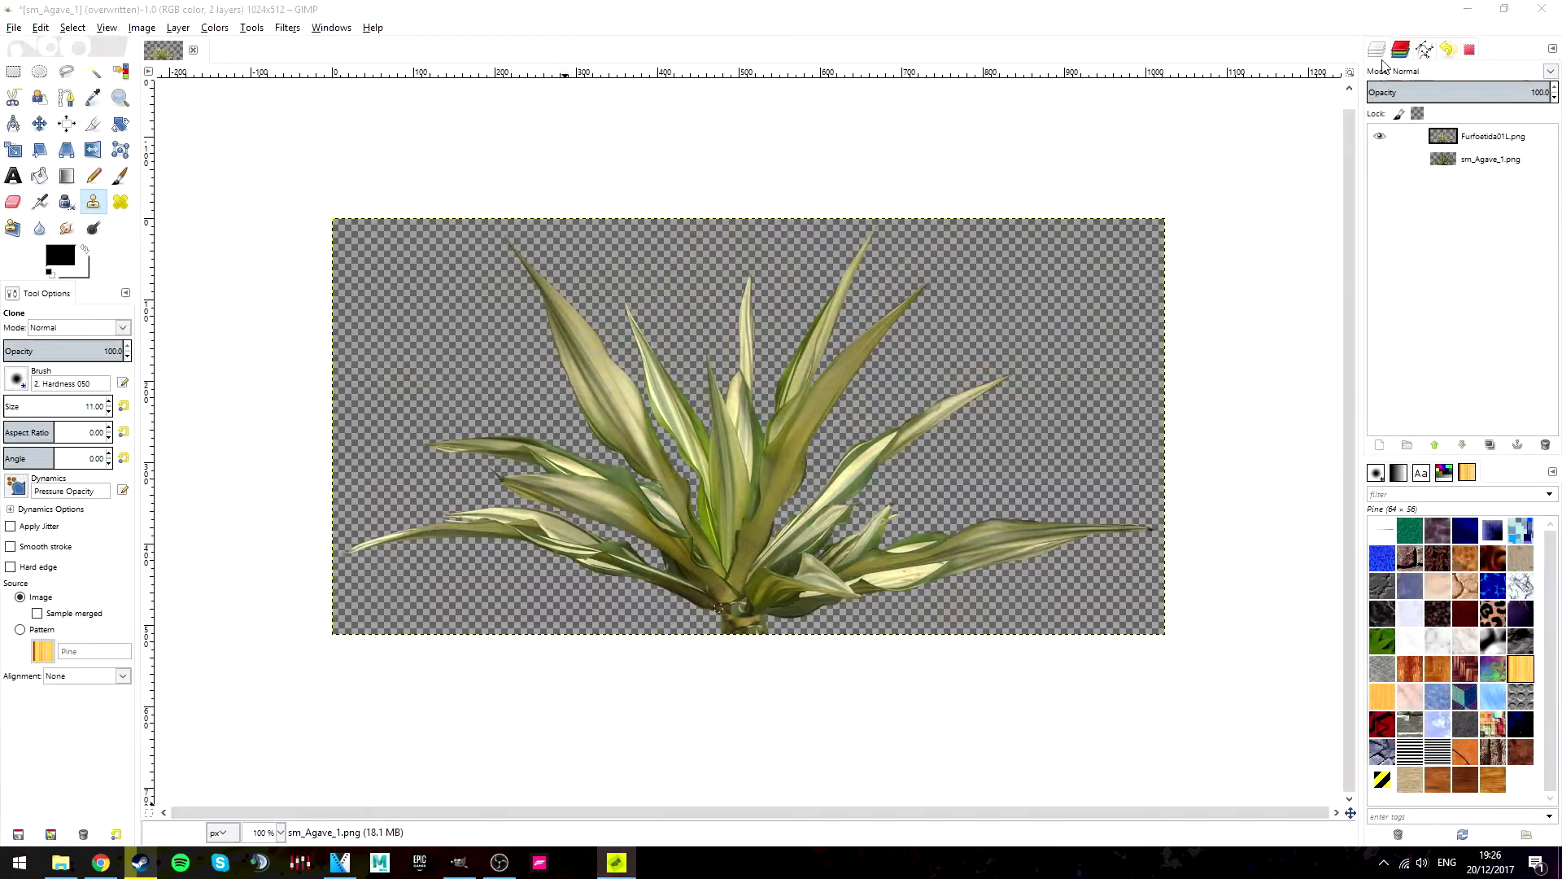
left_click(1546, 8)
left_click(213, 261)
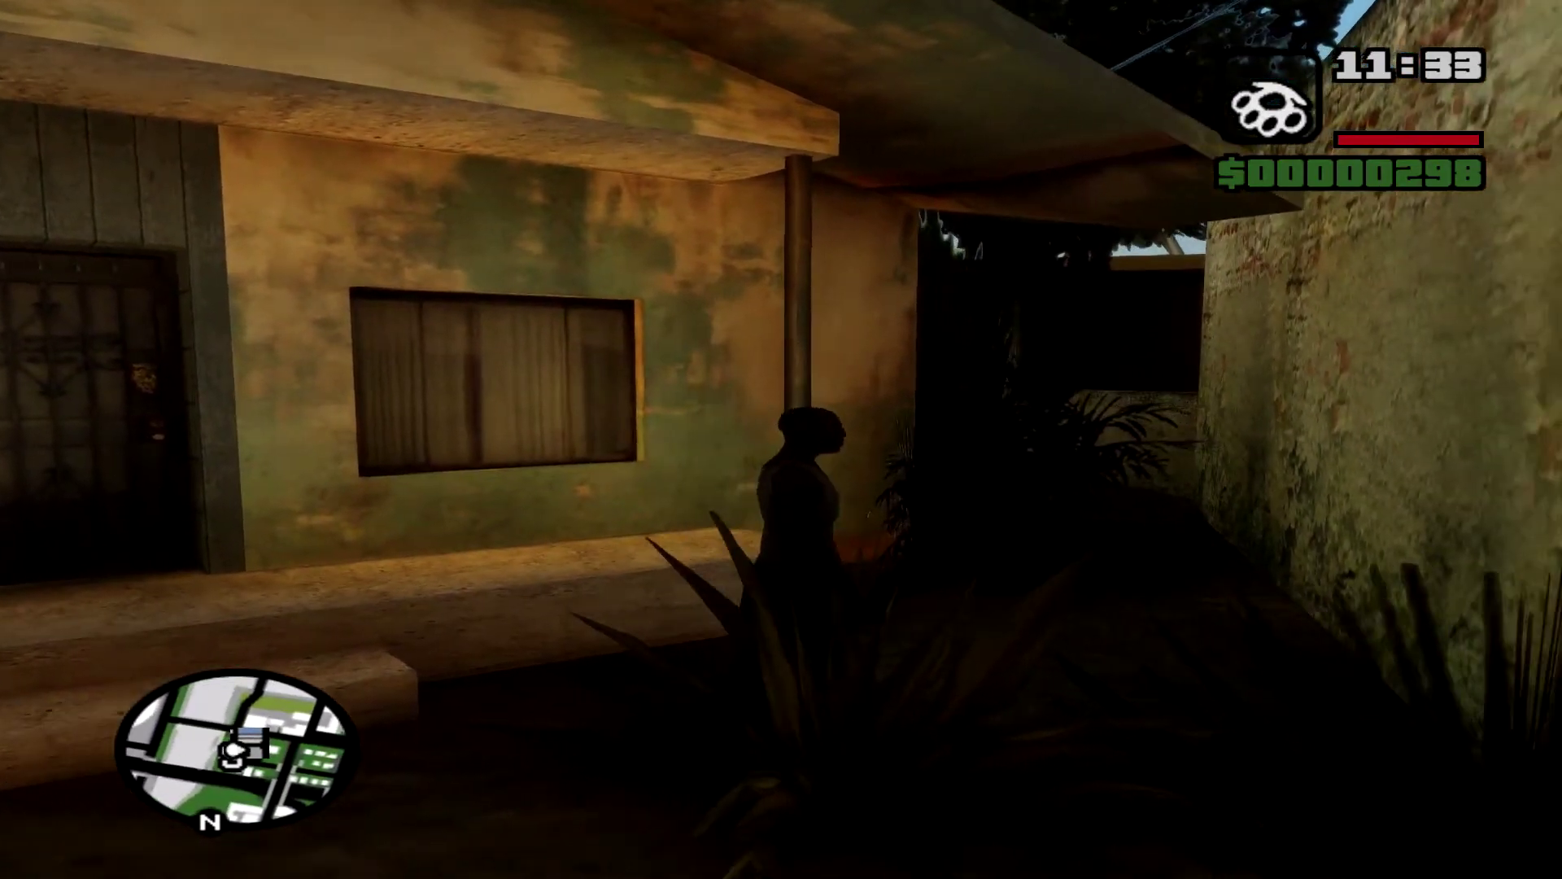
key("w")
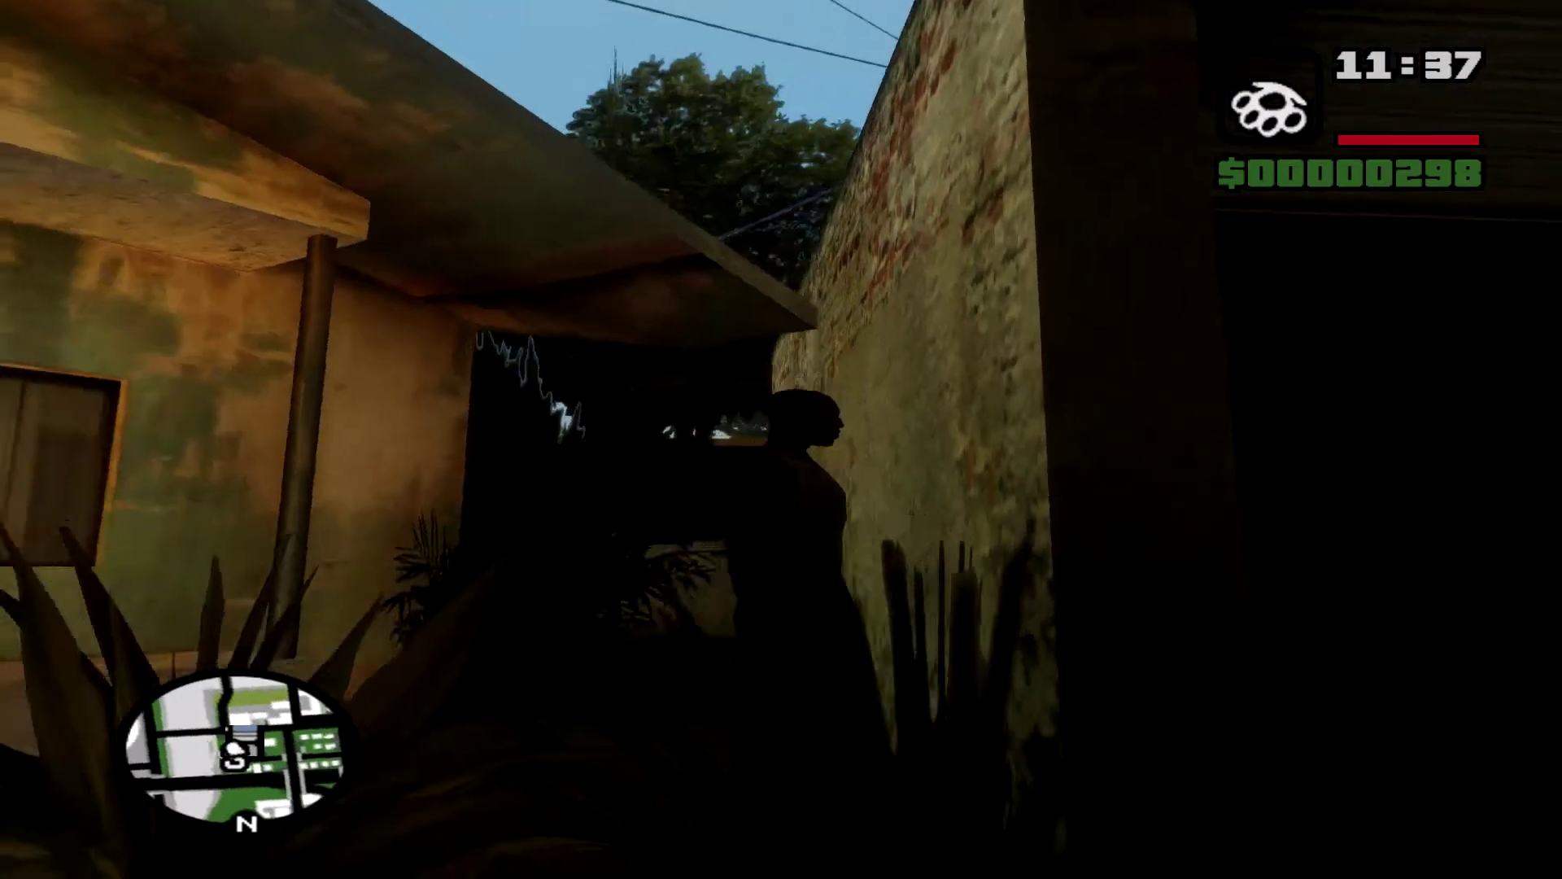
key("a")
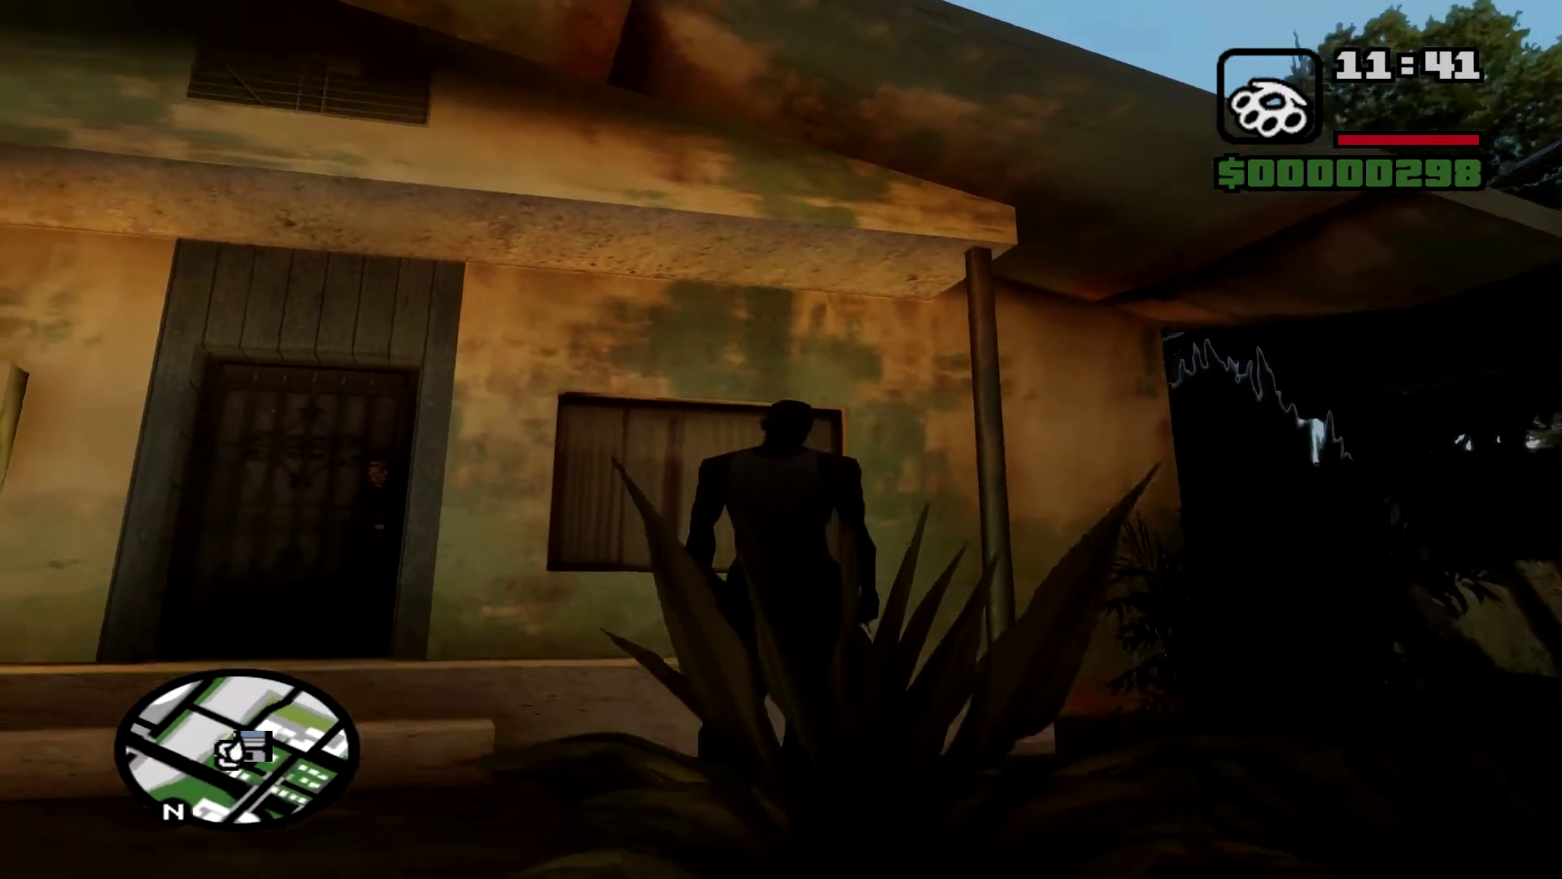
key("d")
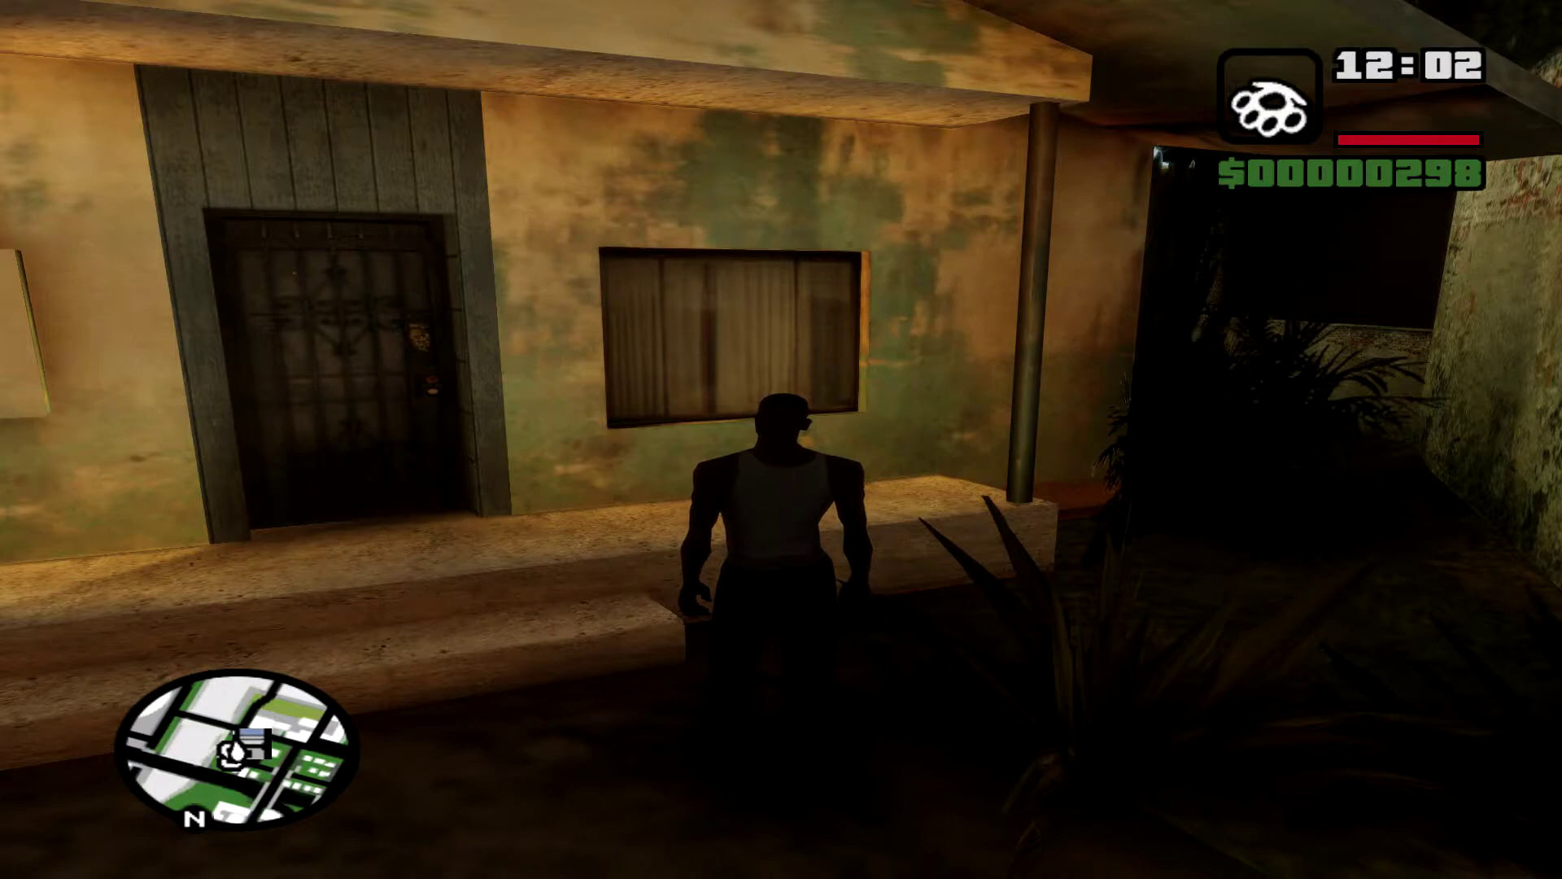
key("w")
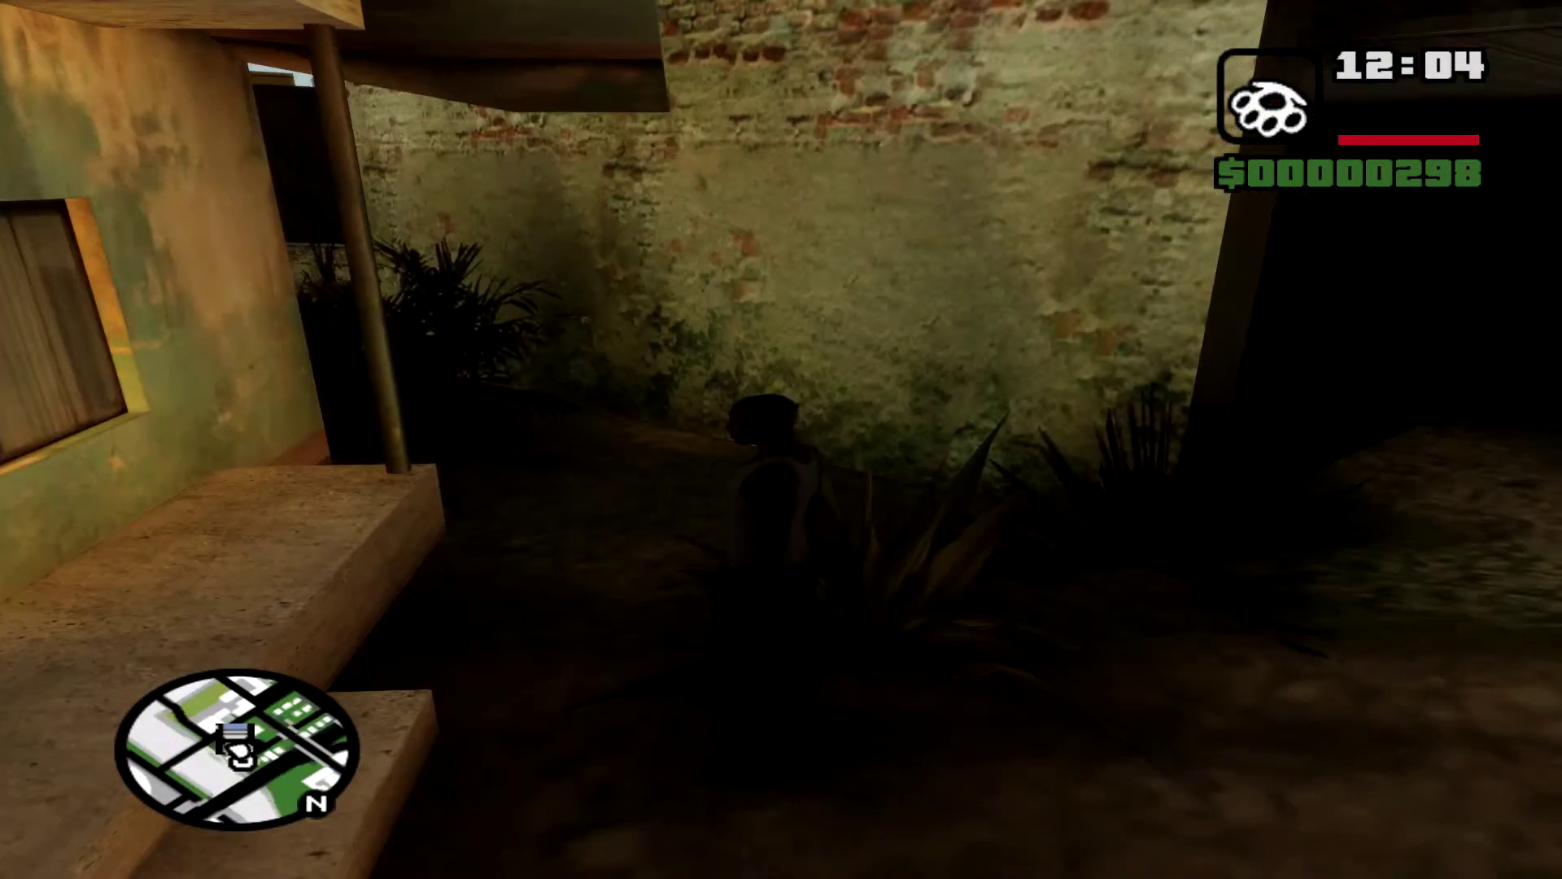
key("w")
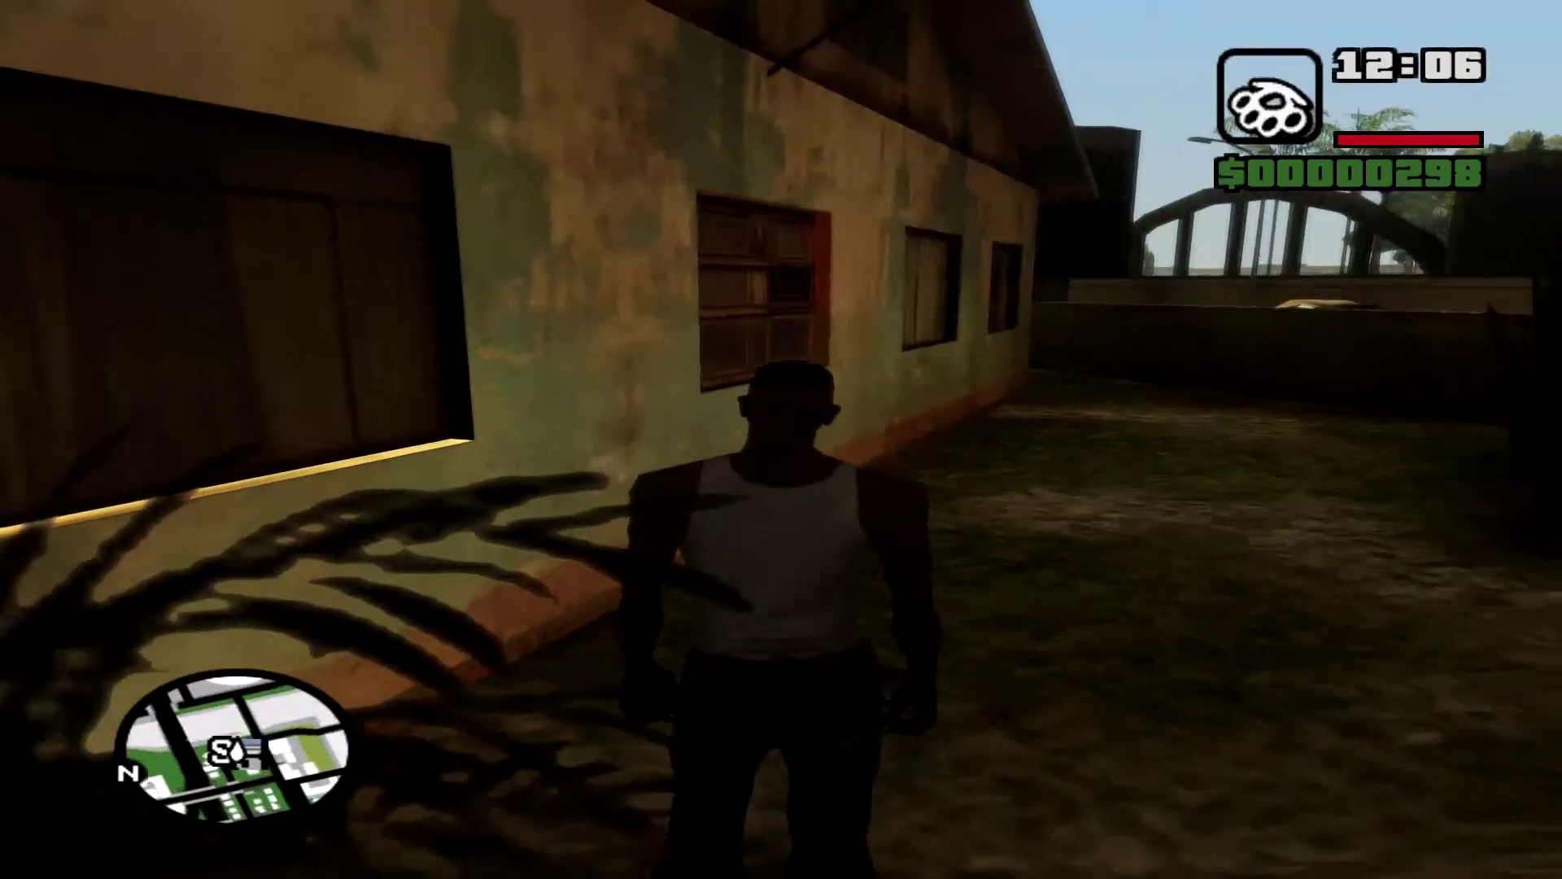